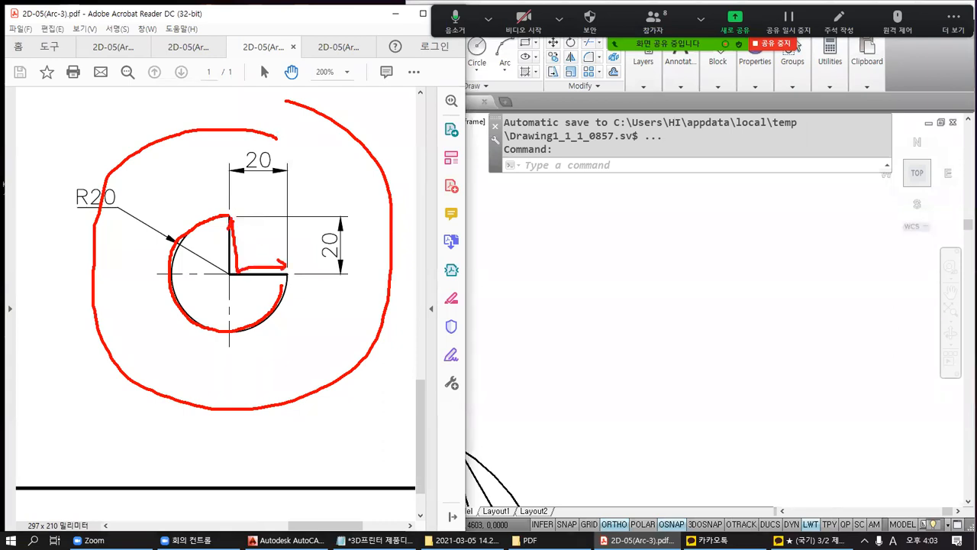
# Draw an L shape with the Line command: a vertical segment 20 long downward, continued by a horizontal segment 20 long to the right.
pyautogui.click(610, 313)
pyautogui.write('L')
pyautogui.press('Return')
pyautogui.click(671, 242)
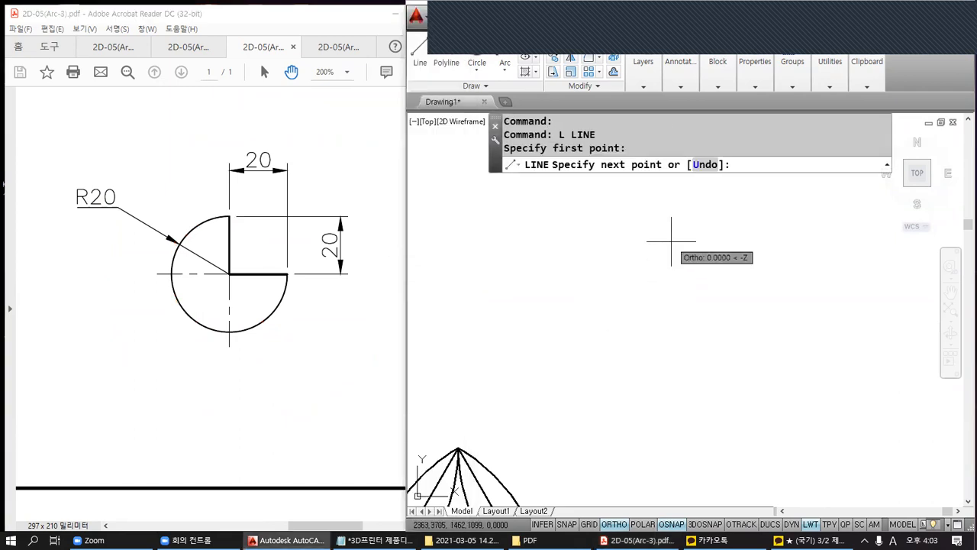
pyautogui.write('20')
pyautogui.press('Return')
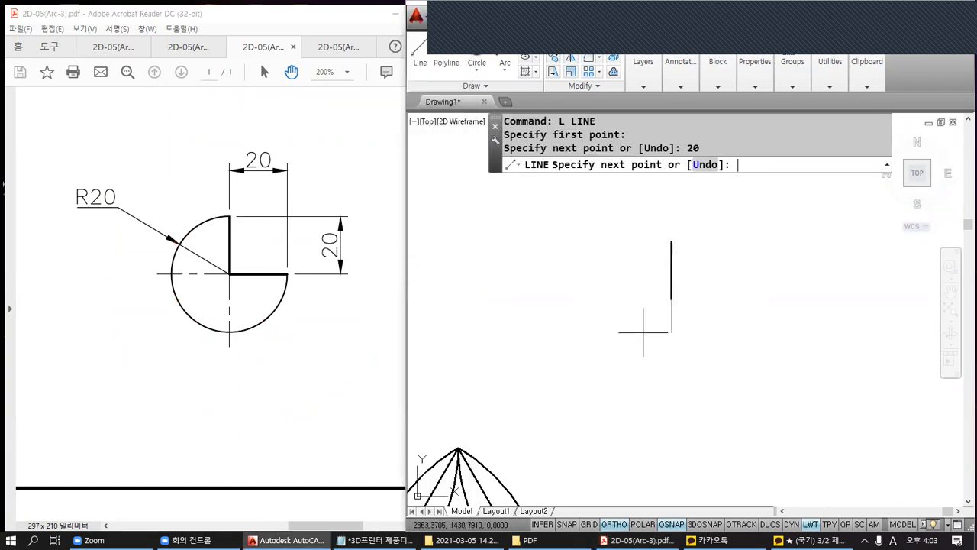
pyautogui.write('20')
pyautogui.press('Return')
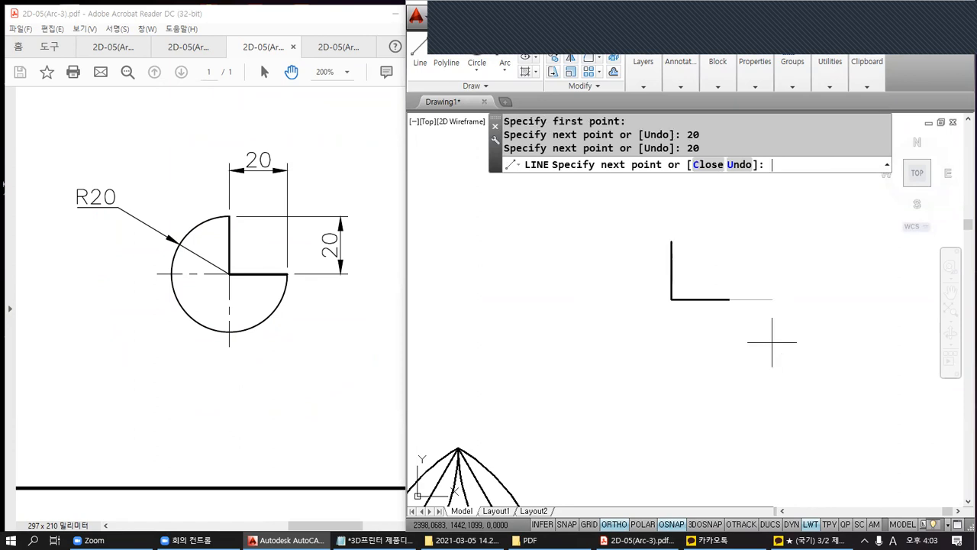
pyautogui.press('Return')
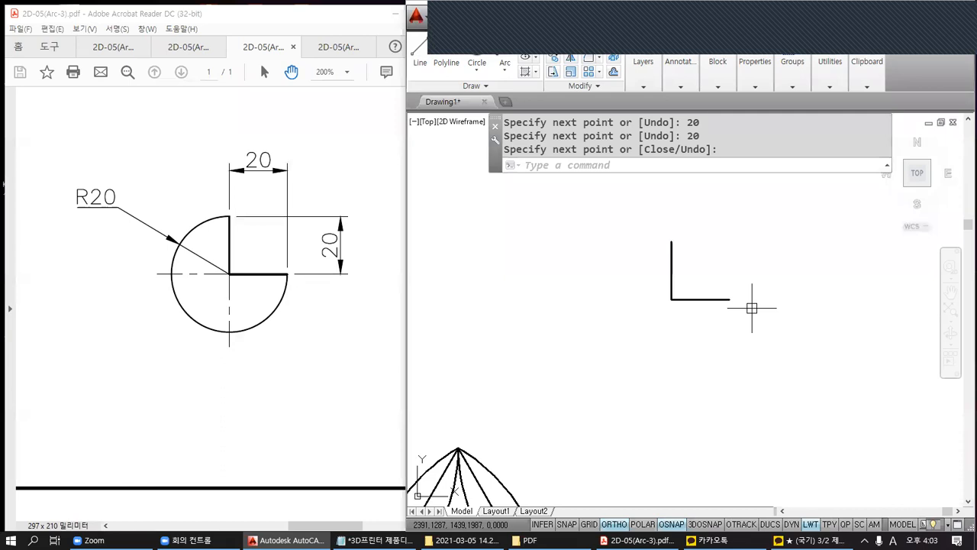
pyautogui.scroll(2, 753, 307)
pyautogui.moveTo(732, 256); pyautogui.dragTo(740, 281, button='middle')
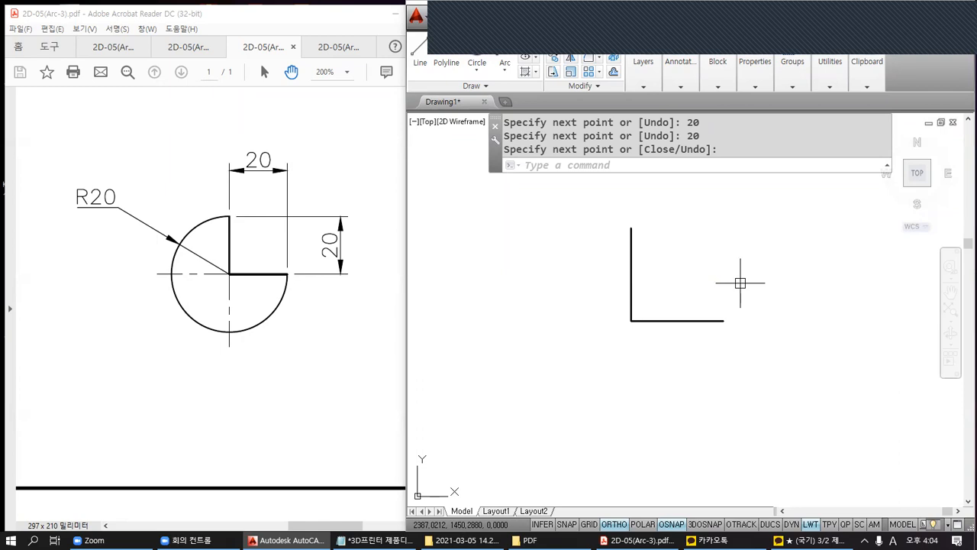
pyautogui.moveTo(252, 262); pyautogui.dragTo(240, 227)
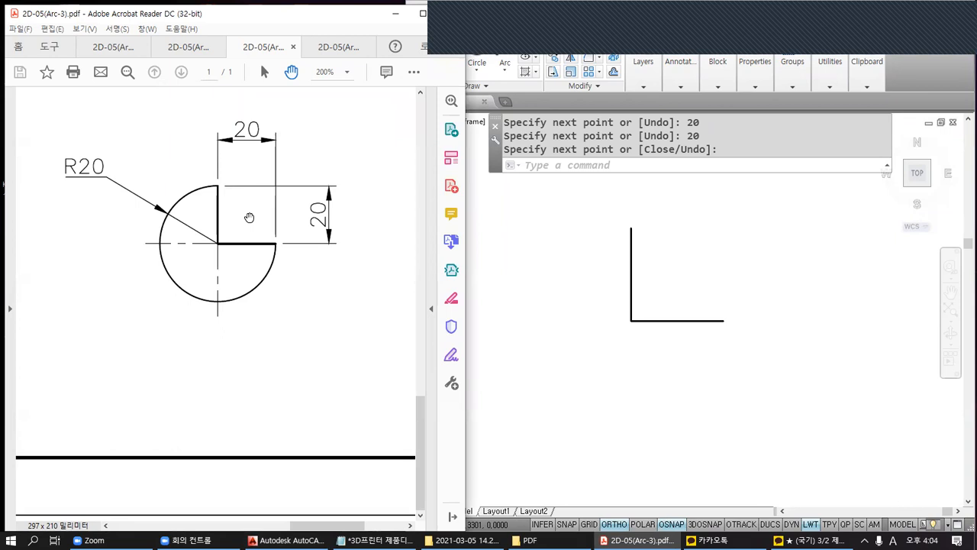
pyautogui.hotkey('ctrl', '2')
pyautogui.keyDown('ctrl'); pyautogui.moveTo(209, 180); pyautogui.dragTo(227, 195); pyautogui.keyUp('ctrl')
pyautogui.moveTo(267, 236); pyautogui.dragTo(285, 249)
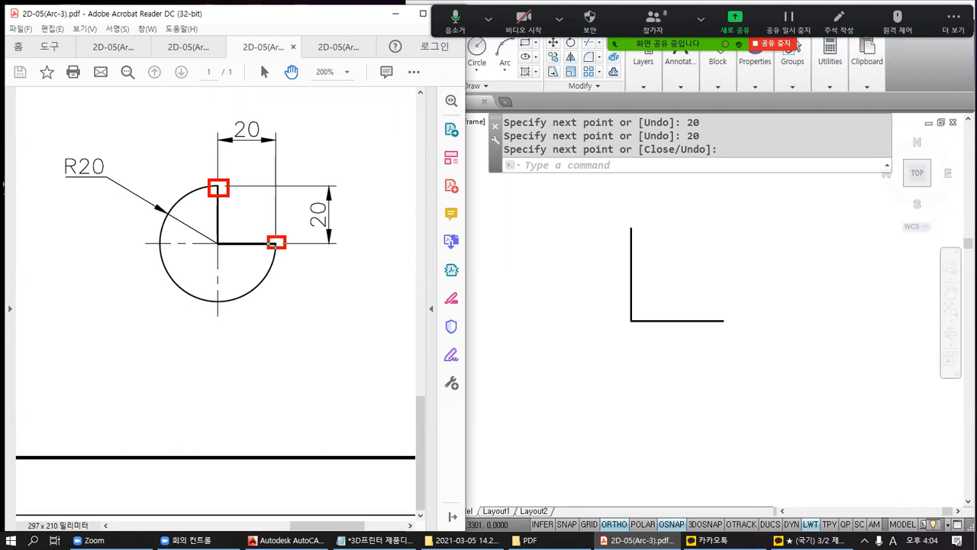
pyautogui.moveTo(81, 174)
pyautogui.mouseDown()
pyautogui.moveTo(76, 188)
pyautogui.moveTo(60, 157)
pyautogui.moveTo(91, 145)
pyautogui.moveTo(109, 166)
pyautogui.moveTo(104, 177)
pyautogui.mouseUp()
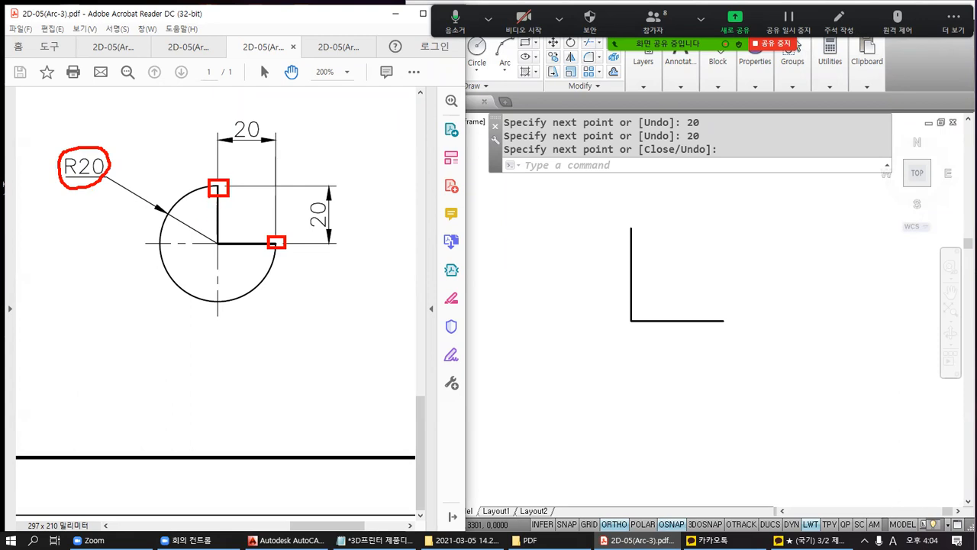
pyautogui.moveTo(206, 188)
pyautogui.mouseDown()
pyautogui.moveTo(180, 192)
pyautogui.moveTo(165, 257)
pyautogui.moveTo(229, 288)
pyautogui.moveTo(267, 263)
pyautogui.moveTo(260, 269)
pyautogui.moveTo(272, 278)
pyautogui.mouseUp()
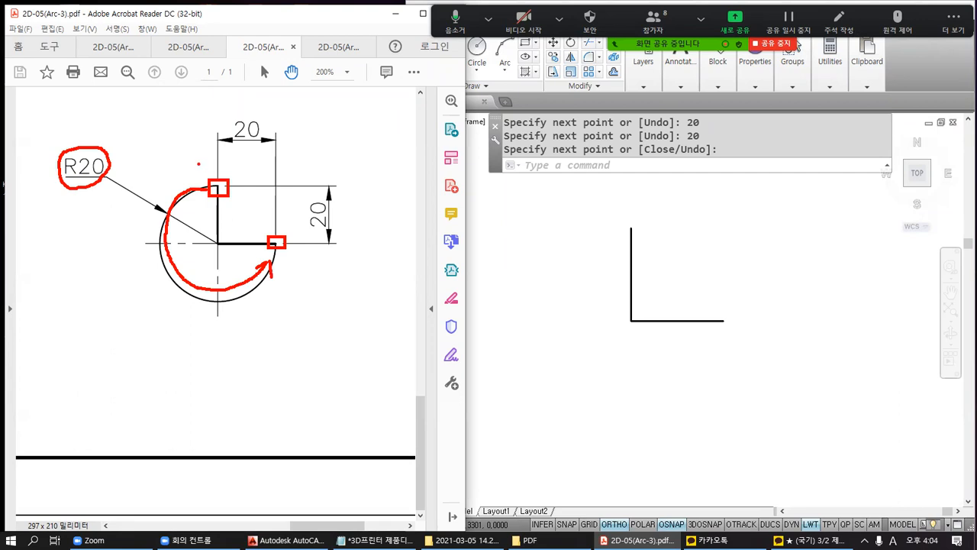
pyautogui.moveTo(206, 154); pyautogui.dragTo(190, 175)
pyautogui.click(204, 175)
pyautogui.moveTo(296, 251)
pyautogui.mouseDown()
pyautogui.moveTo(314, 251)
pyautogui.moveTo(295, 276)
pyautogui.moveTo(312, 263)
pyautogui.mouseUp()
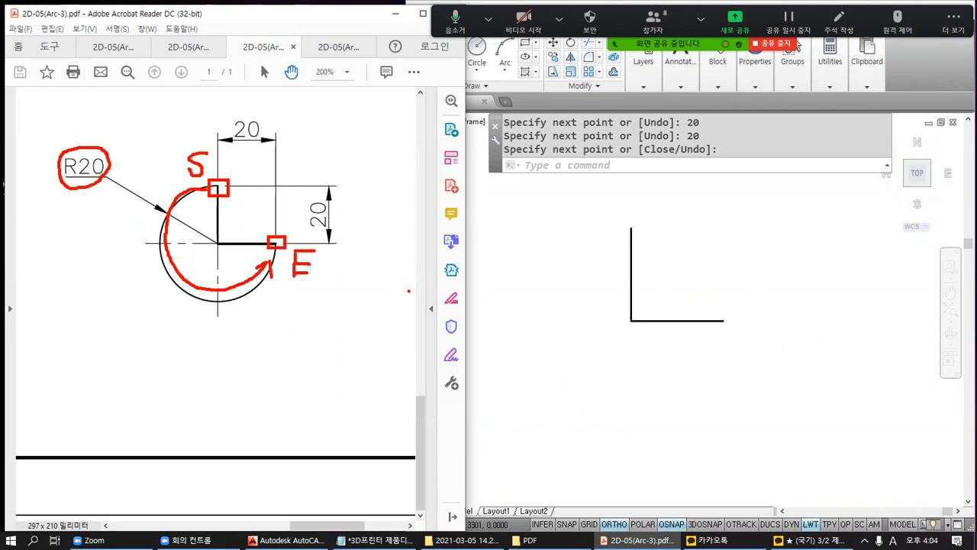
pyautogui.moveTo(694, 215); pyautogui.dragTo(685, 251)
pyautogui.moveTo(721, 222)
pyautogui.mouseDown()
pyautogui.moveTo(742, 214)
pyautogui.moveTo(730, 240)
pyautogui.moveTo(746, 235)
pyautogui.moveTo(744, 226)
pyautogui.moveTo(771, 232)
pyautogui.moveTo(777, 221)
pyautogui.moveTo(788, 233)
pyautogui.mouseUp()
pyautogui.click(754, 236)
pyautogui.moveTo(636, 229)
pyautogui.mouseDown()
pyautogui.moveTo(696, 308)
pyautogui.moveTo(723, 316)
pyautogui.mouseUp()
pyautogui.press('Escape')
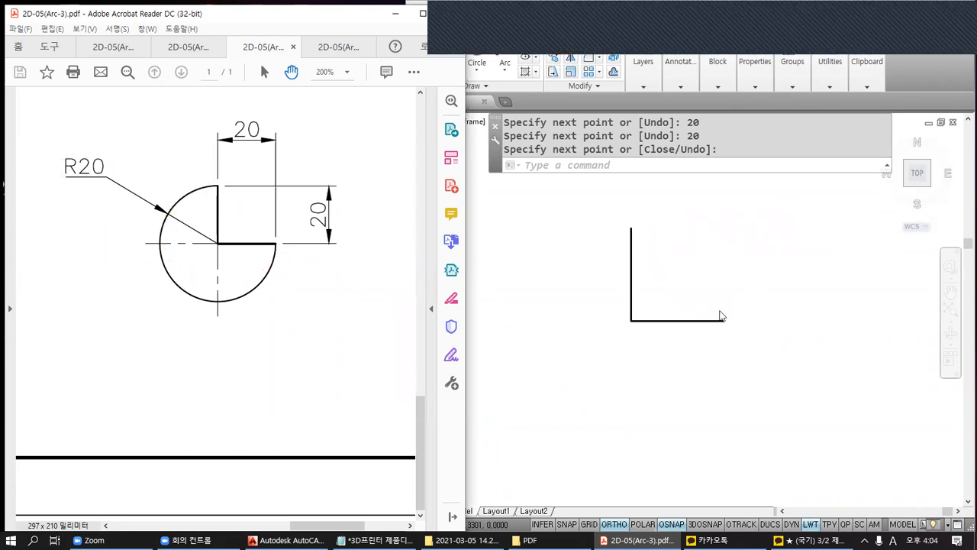
# Draw a start-end-radius arc from the vertical line's upper end to the horizontal line's right end with radius 20.
pyautogui.click(718, 269)
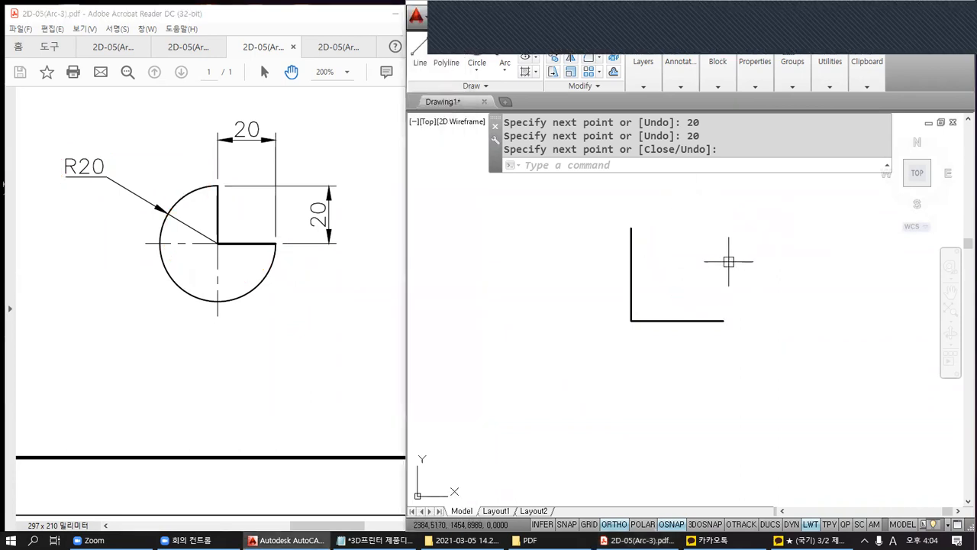
pyautogui.write('a')
pyautogui.press('Return')
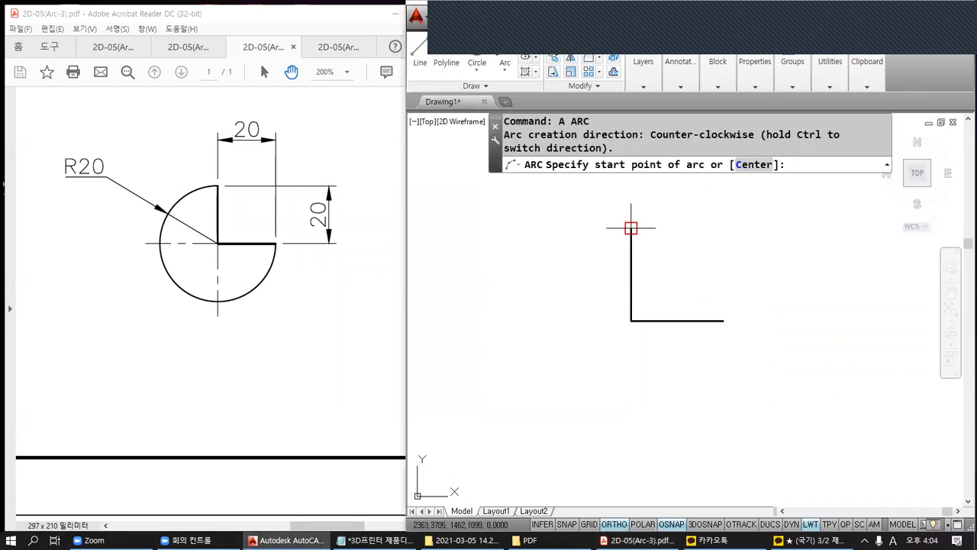
pyautogui.click(631, 228)
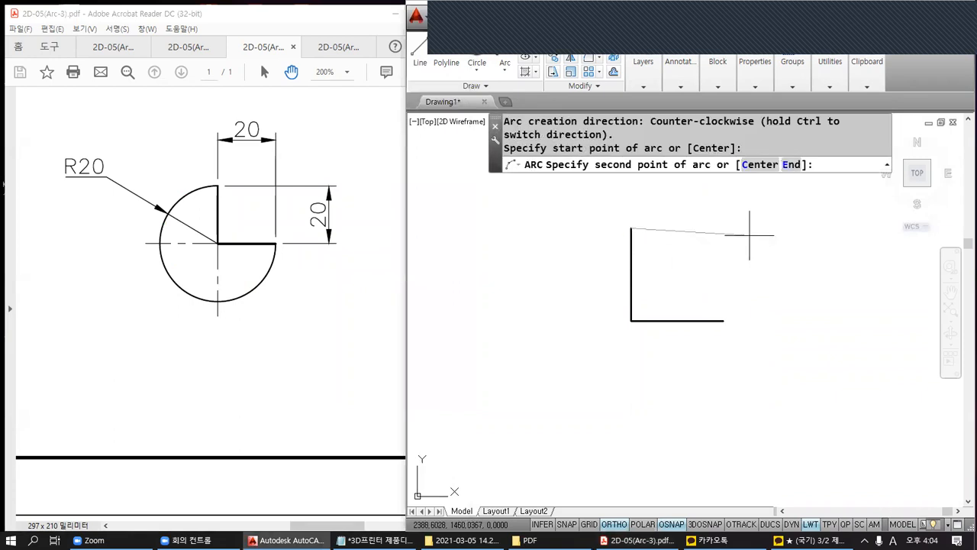
pyautogui.click(792, 164)
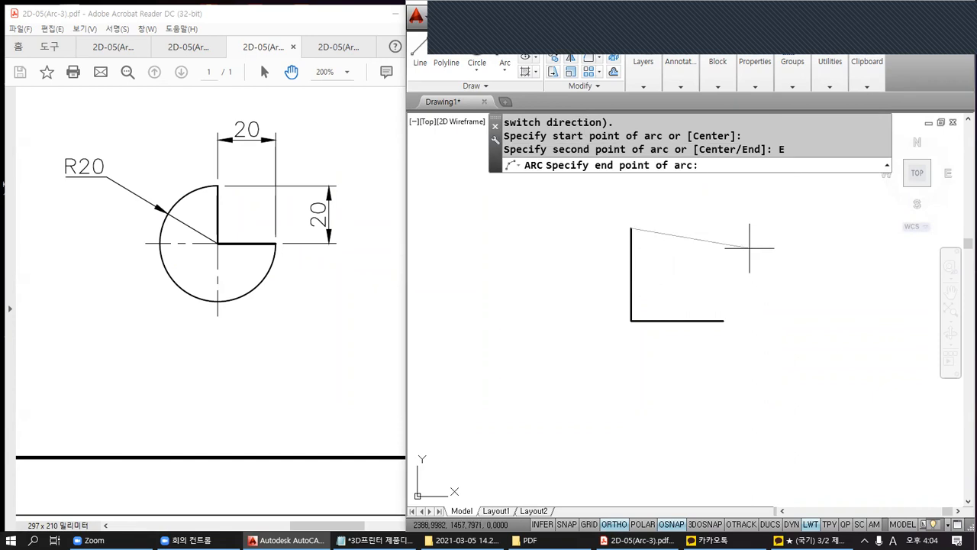
pyautogui.click(723, 321)
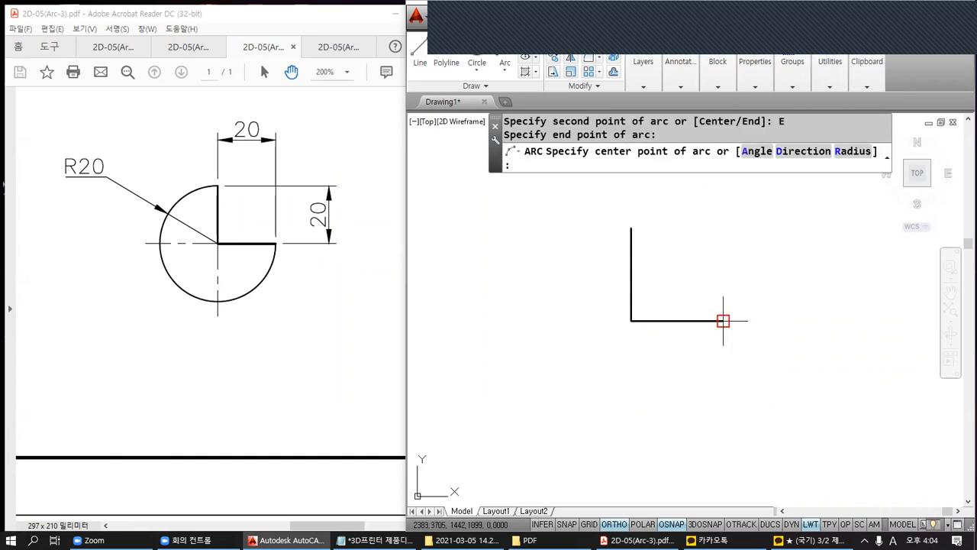
pyautogui.click(853, 151)
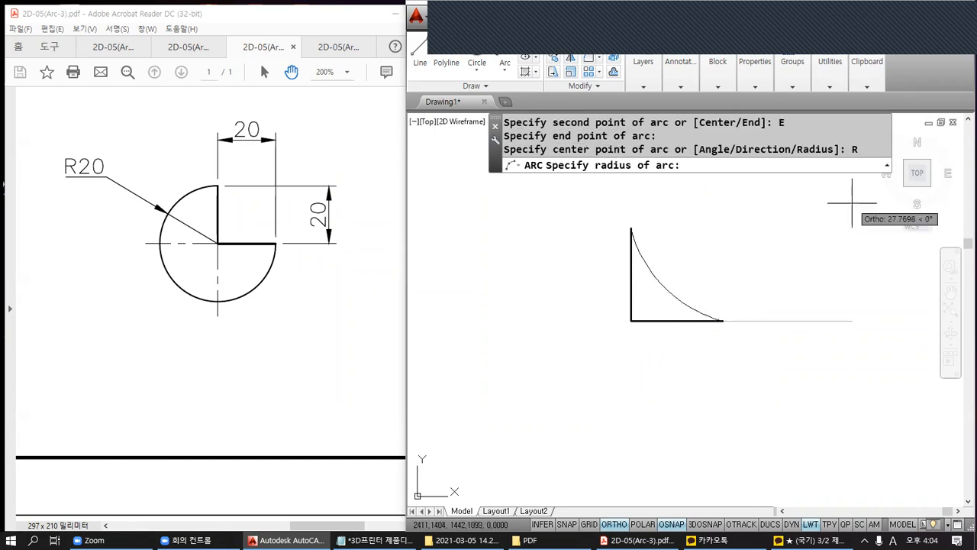
pyautogui.write('20')
pyautogui.press('Return')
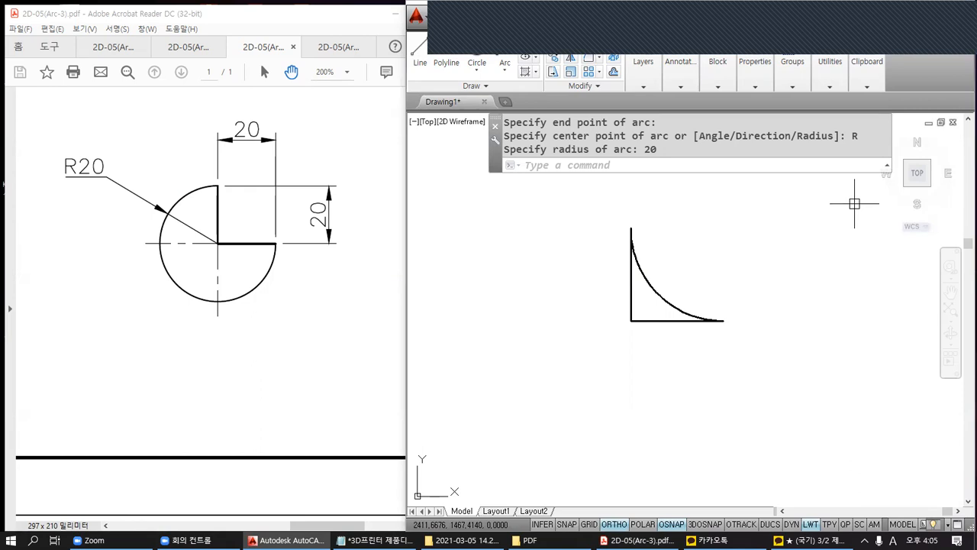
pyautogui.hotkey('ctrl', '2')
pyautogui.moveTo(491, 190)
pyautogui.mouseDown()
pyautogui.moveTo(485, 221)
pyautogui.moveTo(501, 191)
pyautogui.moveTo(501, 221)
pyautogui.moveTo(502, 204)
pyautogui.mouseUp()
pyautogui.hotkey('ctrl', '2')
pyautogui.hotkey('ctrl', '2')
pyautogui.moveTo(503, 249); pyautogui.dragTo(746, 250)
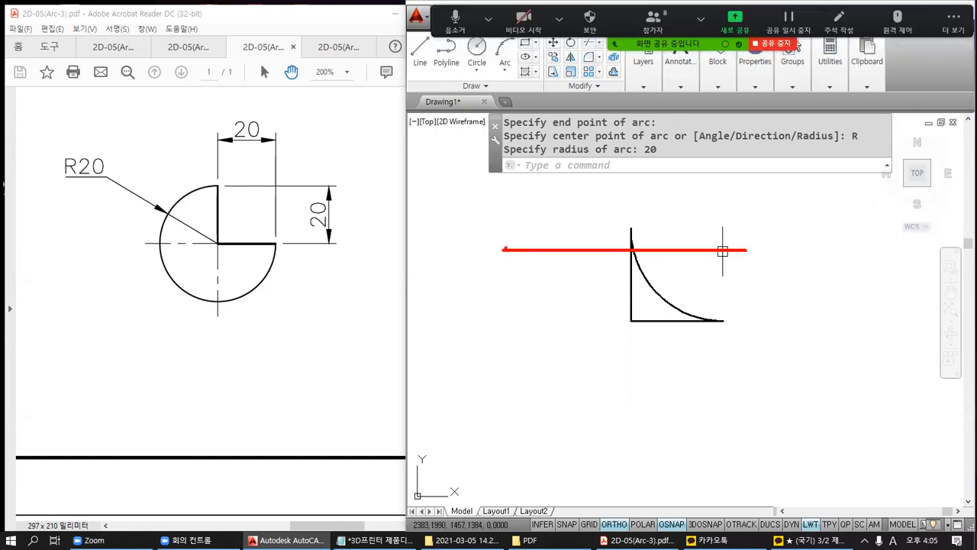
pyautogui.moveTo(504, 247)
pyautogui.mouseDown()
pyautogui.moveTo(556, 176)
pyautogui.moveTo(671, 159)
pyautogui.moveTo(737, 223)
pyautogui.moveTo(744, 244)
pyautogui.mouseUp()
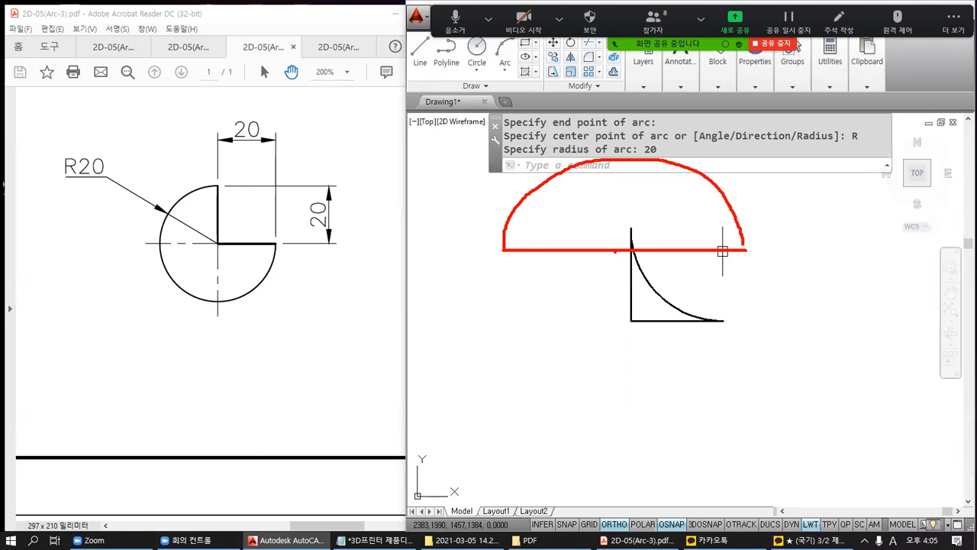
pyautogui.moveTo(631, 250); pyautogui.dragTo(518, 327)
pyautogui.moveTo(503, 250); pyautogui.dragTo(518, 325)
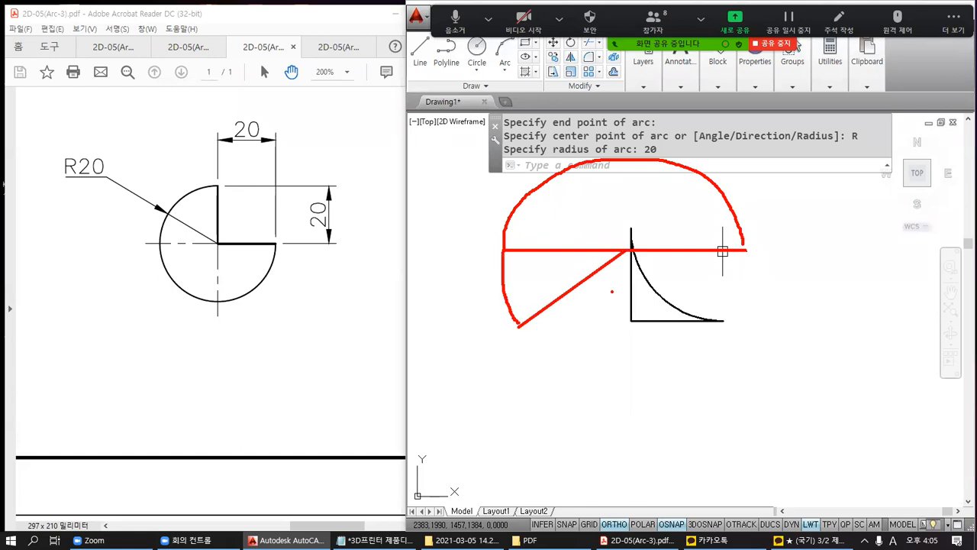
pyautogui.moveTo(624, 245)
pyautogui.mouseDown()
pyautogui.moveTo(616, 248)
pyautogui.moveTo(635, 244)
pyautogui.moveTo(615, 255)
pyautogui.moveTo(638, 243)
pyautogui.moveTo(612, 258)
pyautogui.moveTo(634, 249)
pyautogui.moveTo(629, 257)
pyautogui.mouseUp()
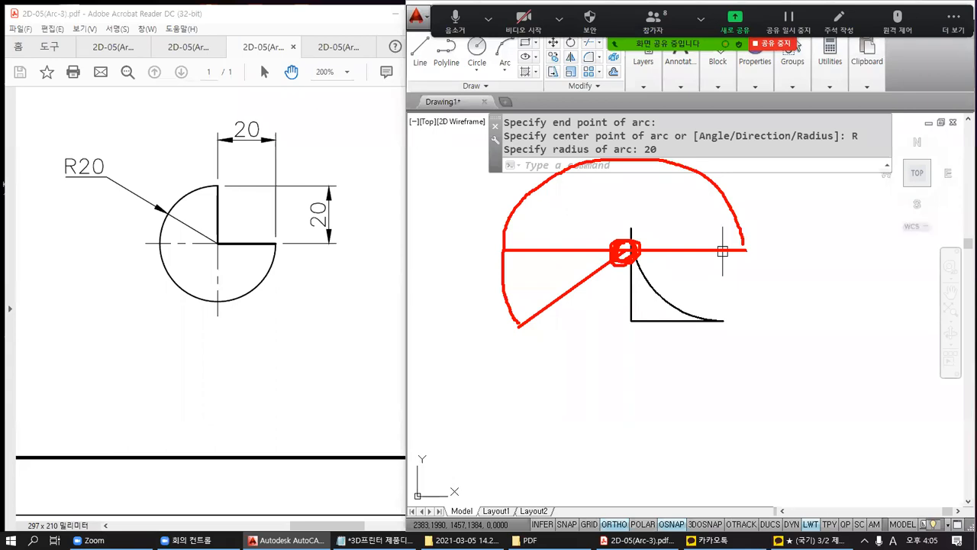
pyautogui.moveTo(658, 266); pyautogui.dragTo(693, 270)
pyautogui.moveTo(675, 276); pyautogui.dragTo(675, 293)
pyautogui.moveTo(704, 264); pyautogui.dragTo(699, 286)
pyautogui.moveTo(704, 271)
pyautogui.mouseDown()
pyautogui.moveTo(714, 293)
pyautogui.moveTo(727, 275)
pyautogui.moveTo(718, 292)
pyautogui.mouseUp()
pyautogui.press('Escape')
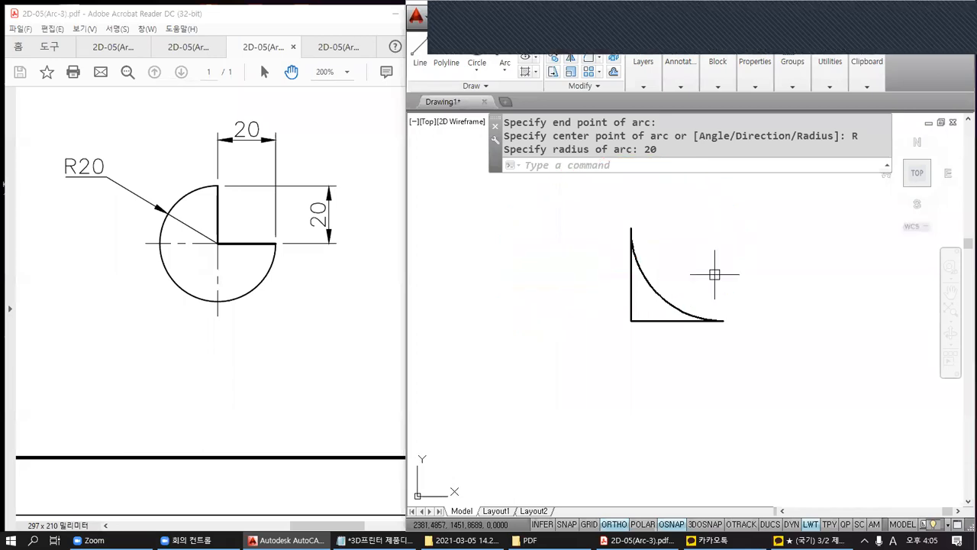
pyautogui.hotkey('ctrl', '2')
pyautogui.moveTo(631, 227)
pyautogui.mouseDown()
pyautogui.moveTo(640, 259)
pyautogui.moveTo(678, 300)
pyautogui.moveTo(717, 313)
pyautogui.mouseUp()
pyautogui.moveTo(630, 226)
pyautogui.mouseDown()
pyautogui.moveTo(574, 252)
pyautogui.moveTo(562, 345)
pyautogui.moveTo(643, 396)
pyautogui.moveTo(709, 362)
pyautogui.moveTo(726, 315)
pyautogui.mouseUp()
pyautogui.press('Escape')
pyautogui.press('Escape')
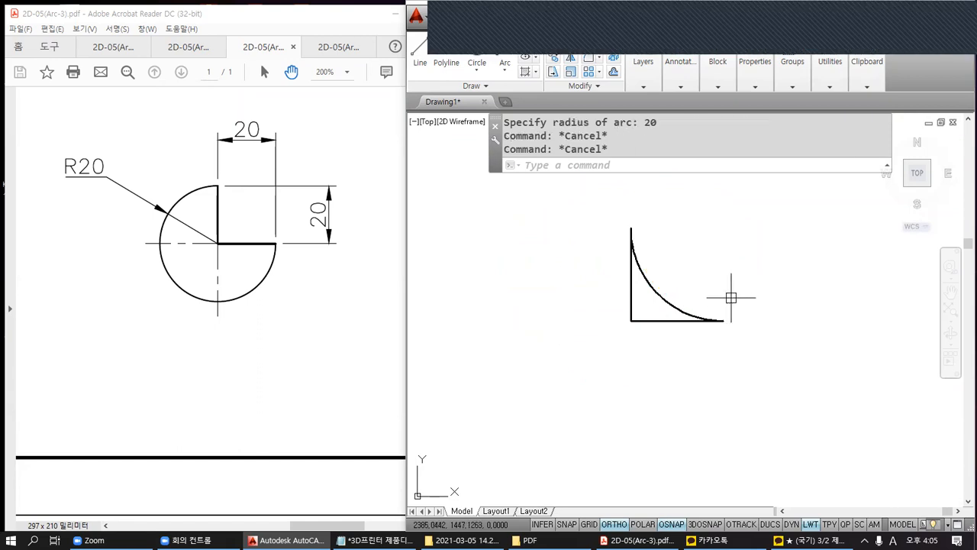
# Start the Arc command for a second arc on the L-shaped lines.
pyautogui.write('A')
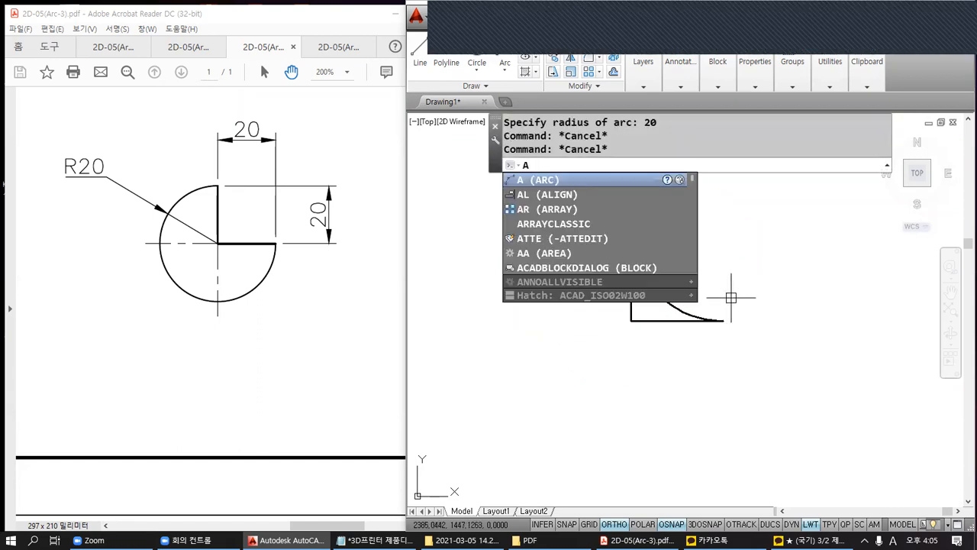
pyautogui.press('Return')
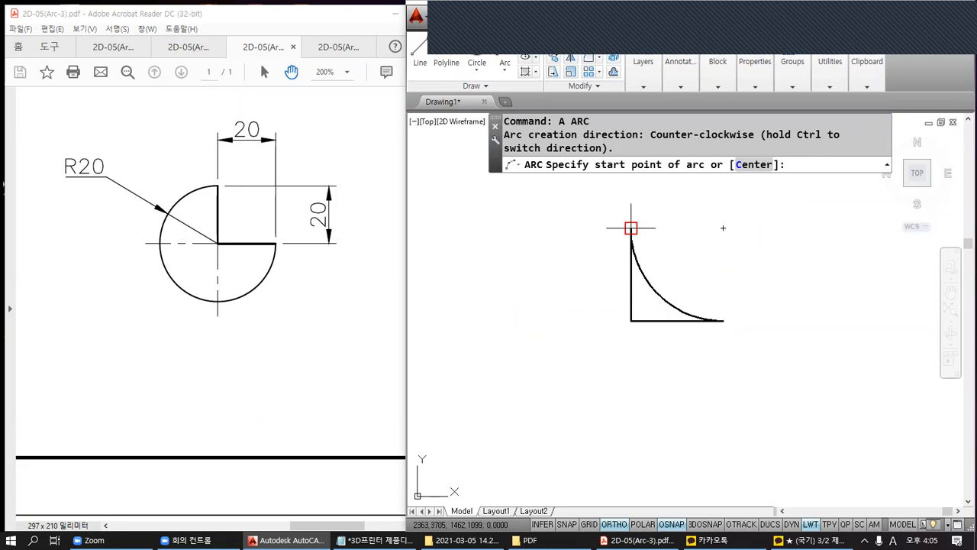
pyautogui.moveTo(212, 238)
pyautogui.mouseDown()
pyautogui.moveTo(223, 249)
pyautogui.moveTo(213, 238)
pyautogui.mouseUp()
pyautogui.moveTo(634, 314)
pyautogui.mouseDown()
pyautogui.moveTo(625, 319)
pyautogui.moveTo(633, 319)
pyautogui.mouseUp()
pyautogui.moveTo(728, 156)
pyautogui.mouseDown()
pyautogui.moveTo(741, 170)
pyautogui.moveTo(783, 177)
pyautogui.mouseUp()
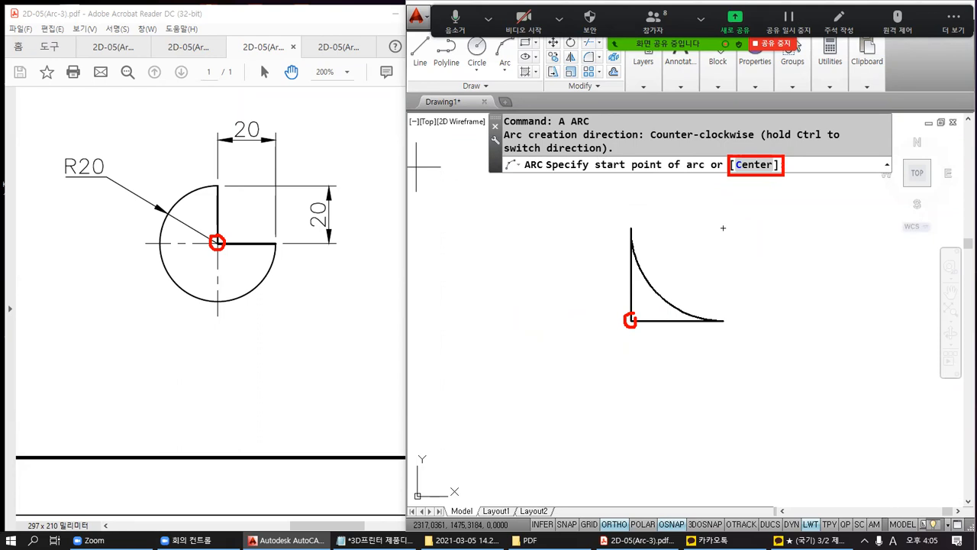
pyautogui.moveTo(585, 213)
pyautogui.mouseDown()
pyautogui.moveTo(557, 223)
pyautogui.moveTo(586, 238)
pyautogui.mouseUp()
pyautogui.moveTo(640, 198); pyautogui.dragTo(629, 236)
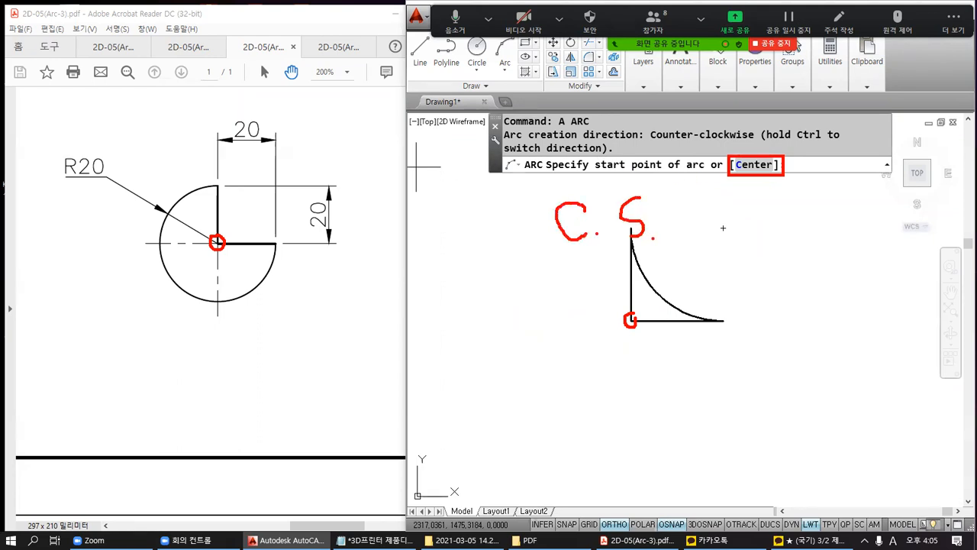
pyautogui.moveTo(673, 203)
pyautogui.mouseDown()
pyautogui.moveTo(701, 194)
pyautogui.moveTo(677, 226)
pyautogui.moveTo(710, 226)
pyautogui.moveTo(700, 213)
pyautogui.mouseUp()
pyautogui.moveTo(634, 248); pyautogui.dragTo(701, 235)
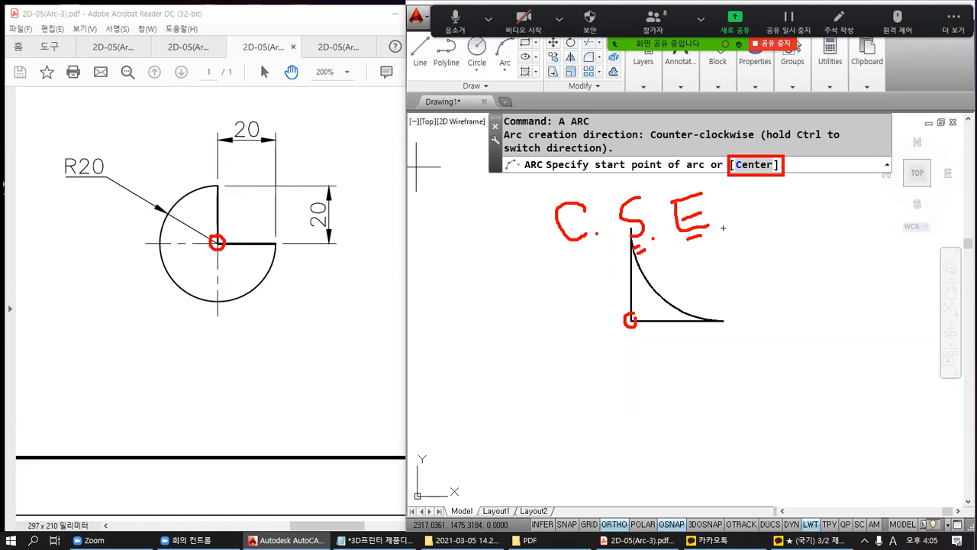
pyautogui.moveTo(584, 256); pyautogui.dragTo(592, 258)
pyautogui.press('Escape')
pyautogui.hotkey('ctrl', '2')
pyautogui.moveTo(601, 175); pyautogui.dragTo(747, 174)
pyautogui.moveTo(630, 226)
pyautogui.mouseDown()
pyautogui.moveTo(577, 243)
pyautogui.moveTo(571, 385)
pyautogui.moveTo(686, 375)
pyautogui.moveTo(716, 331)
pyautogui.mouseUp()
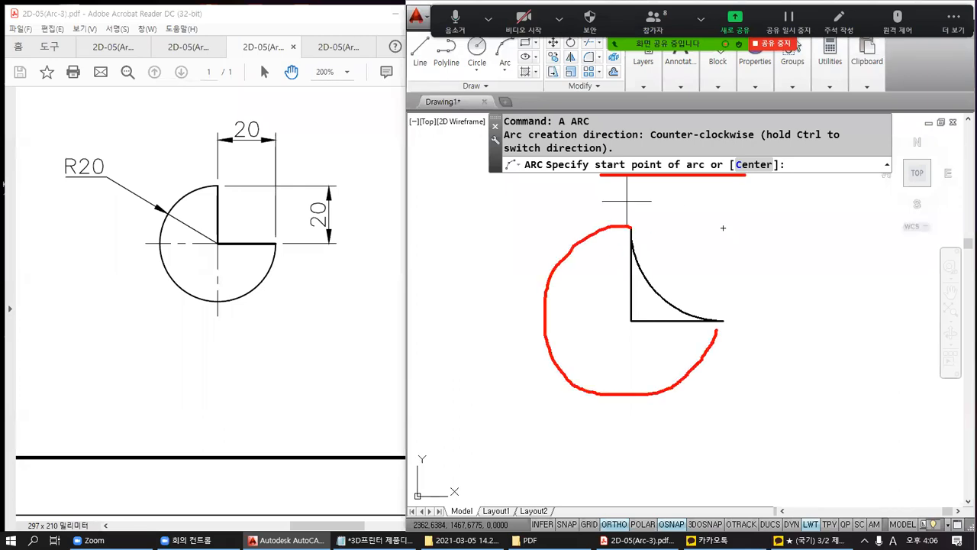
pyautogui.moveTo(742, 149); pyautogui.dragTo(783, 119)
# Set the second arc's center at the corner of the L and its start point at the vertical line's upper end.
pyautogui.click(754, 165)
pyautogui.hotkey('ctrl', '2')
pyautogui.moveTo(719, 178)
pyautogui.keyDown('shift'); pyautogui.mouseDown()
pyautogui.moveTo(548, 178)
pyautogui.moveTo(666, 187)
pyautogui.moveTo(518, 188)
pyautogui.mouseUp(); pyautogui.keyUp('shift')
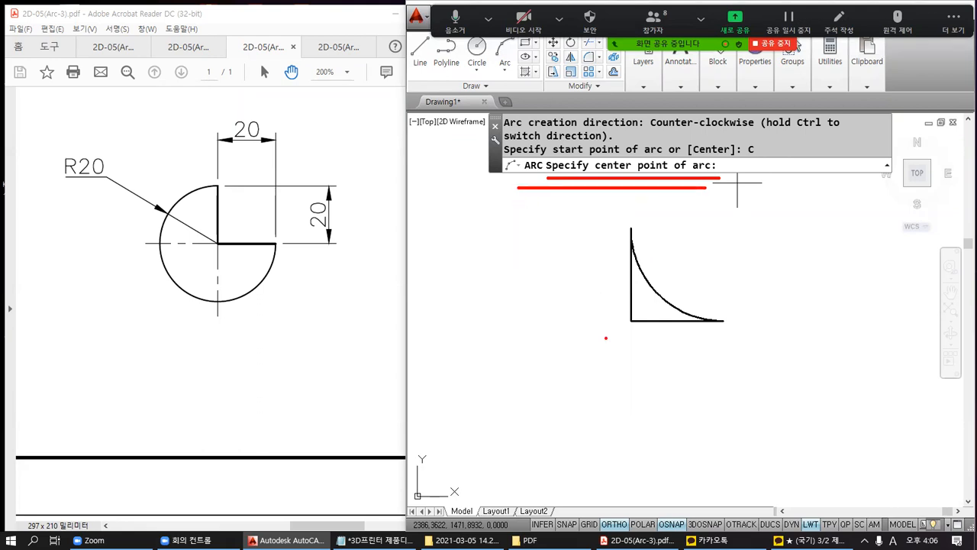
pyautogui.moveTo(619, 312)
pyautogui.mouseDown()
pyautogui.moveTo(638, 331)
pyautogui.moveTo(644, 310)
pyautogui.moveTo(623, 310)
pyautogui.mouseUp()
pyautogui.press('Escape')
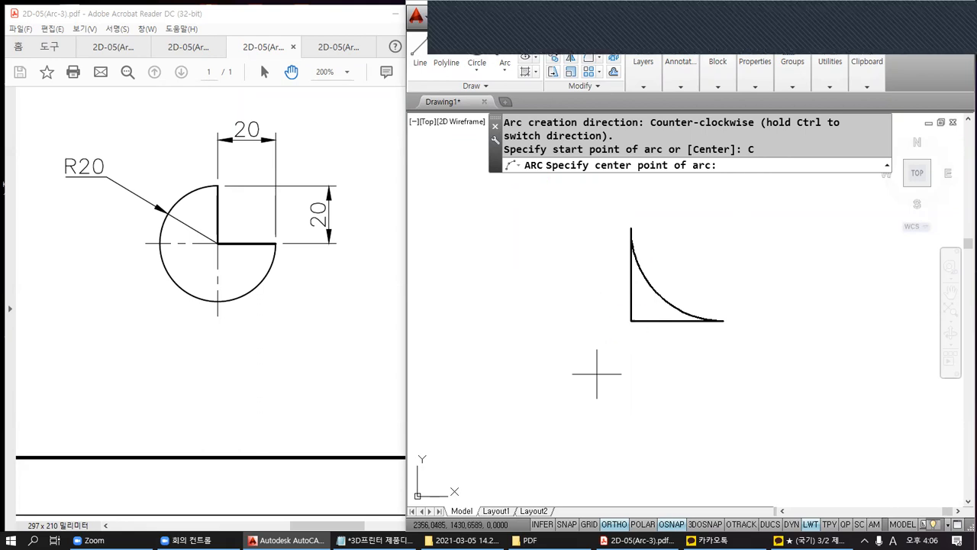
pyautogui.click(630, 321)
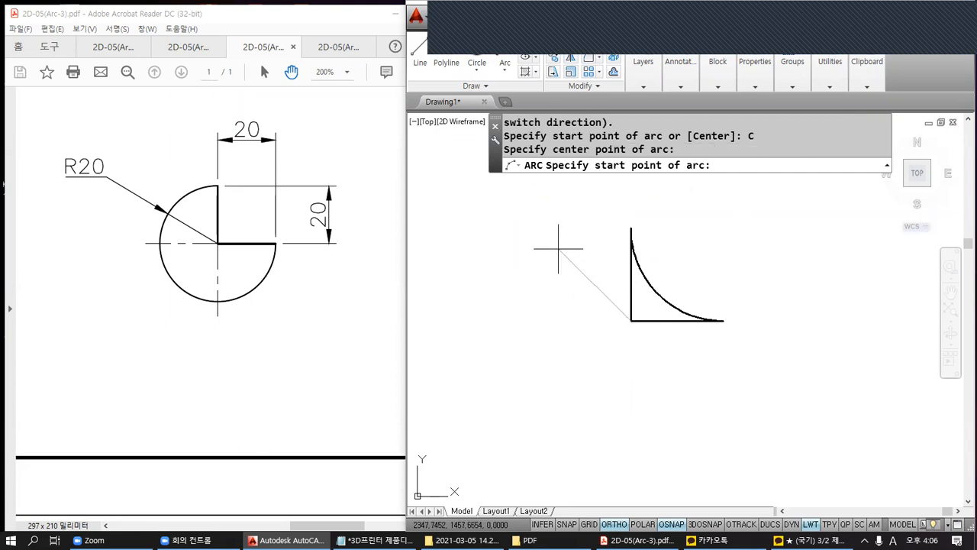
pyautogui.hotkey('ctrl', '2')
pyautogui.moveTo(604, 171); pyautogui.dragTo(717, 170)
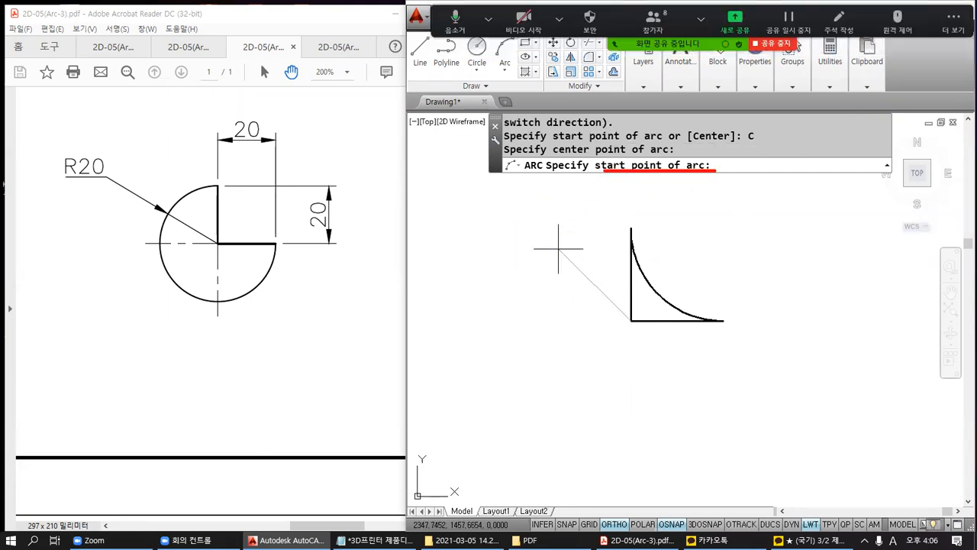
pyautogui.moveTo(607, 175); pyautogui.dragTo(716, 175)
pyautogui.moveTo(627, 230)
pyautogui.mouseDown()
pyautogui.moveTo(578, 242)
pyautogui.moveTo(543, 345)
pyautogui.moveTo(627, 424)
pyautogui.moveTo(731, 339)
pyautogui.moveTo(704, 355)
pyautogui.moveTo(749, 356)
pyautogui.mouseUp()
pyautogui.moveTo(654, 196)
pyautogui.mouseDown()
pyautogui.moveTo(646, 217)
pyautogui.moveTo(622, 215)
pyautogui.mouseUp()
pyautogui.press('Escape')
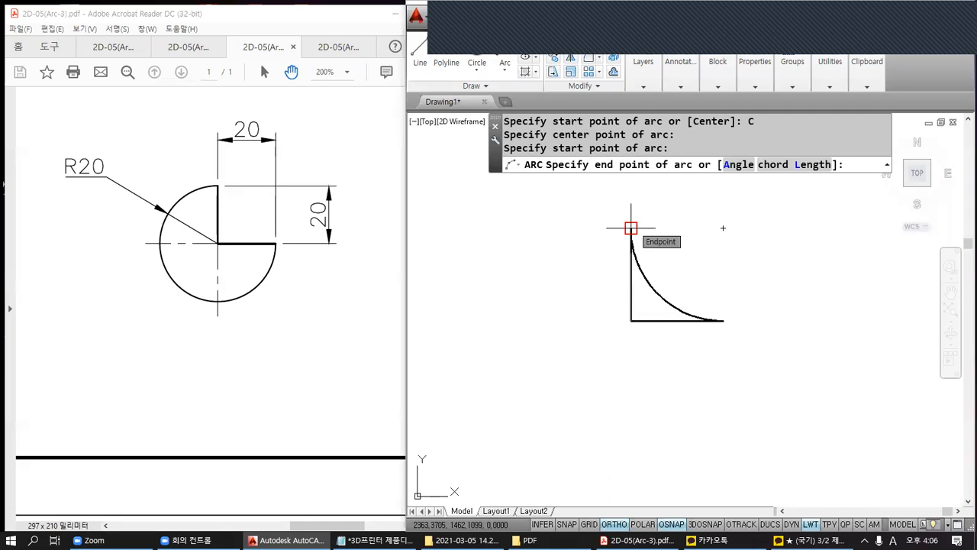
pyautogui.hotkey('ctrl', '2')
pyautogui.moveTo(590, 169); pyautogui.dragTo(689, 169)
pyautogui.moveTo(593, 178); pyautogui.dragTo(872, 185)
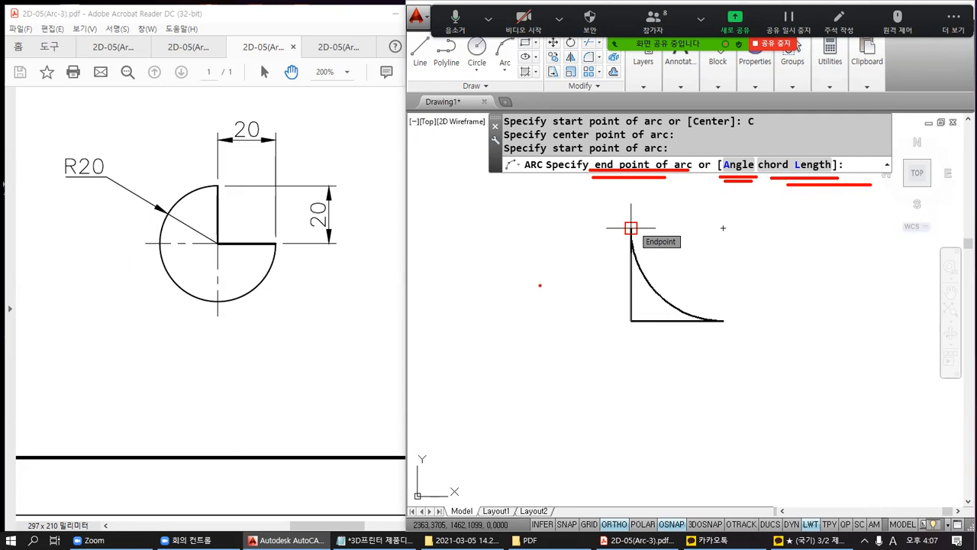
pyautogui.moveTo(445, 322)
pyautogui.mouseDown()
pyautogui.moveTo(500, 303)
pyautogui.moveTo(570, 310)
pyautogui.mouseUp()
pyautogui.moveTo(412, 258); pyautogui.dragTo(434, 308)
pyautogui.moveTo(585, 249); pyautogui.dragTo(575, 290)
pyautogui.moveTo(438, 262)
pyautogui.mouseDown()
pyautogui.moveTo(430, 272)
pyautogui.moveTo(454, 287)
pyautogui.moveTo(566, 260)
pyautogui.moveTo(549, 257)
pyautogui.mouseUp()
pyautogui.moveTo(471, 243); pyautogui.dragTo(540, 248)
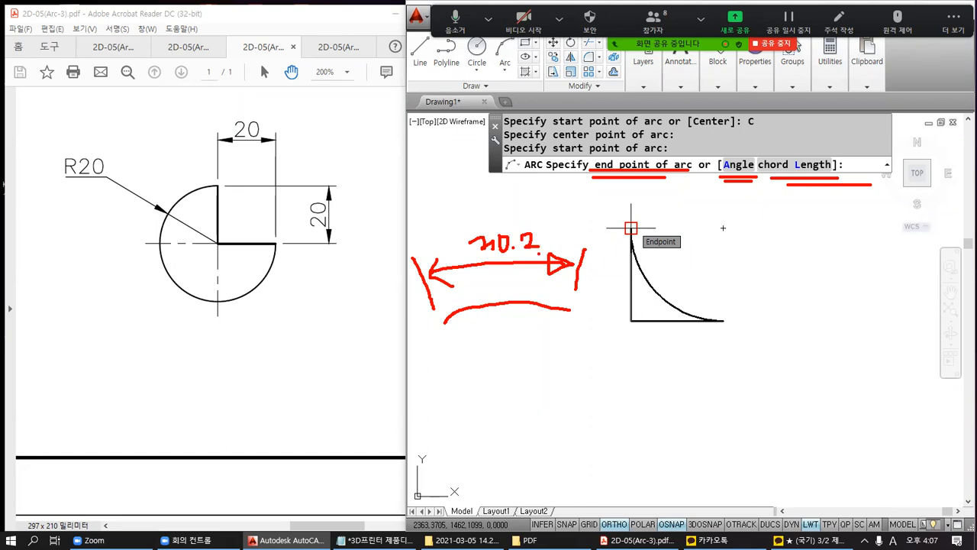
pyautogui.moveTo(843, 170)
pyautogui.mouseDown()
pyautogui.moveTo(775, 174)
pyautogui.moveTo(809, 142)
pyautogui.moveTo(831, 168)
pyautogui.mouseUp()
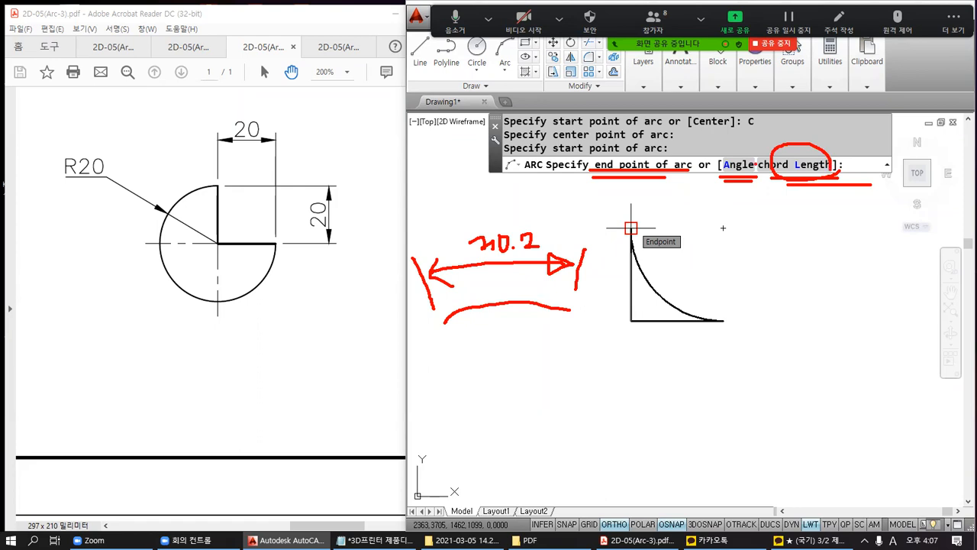
pyautogui.moveTo(630, 309)
pyautogui.mouseDown()
pyautogui.moveTo(619, 319)
pyautogui.moveTo(649, 333)
pyautogui.moveTo(649, 321)
pyautogui.mouseUp()
pyautogui.moveTo(626, 182)
pyautogui.mouseDown()
pyautogui.moveTo(589, 163)
pyautogui.moveTo(630, 165)
pyautogui.moveTo(716, 321)
pyautogui.moveTo(712, 304)
pyautogui.mouseUp()
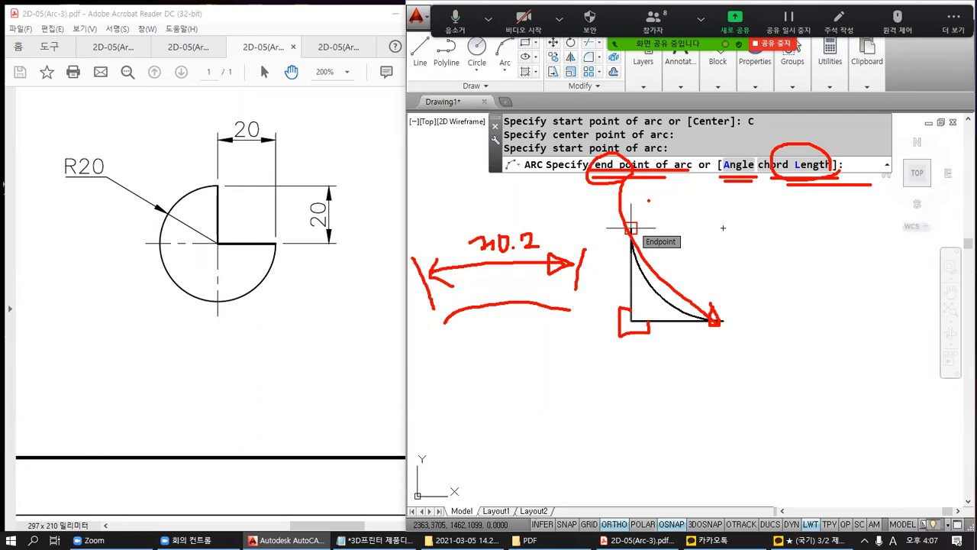
pyautogui.press('Escape')
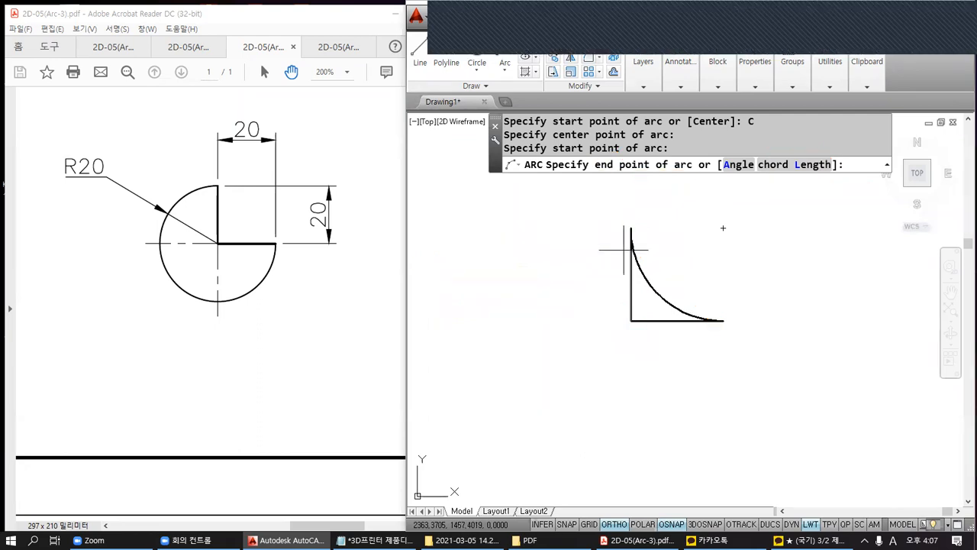
# Finish the three-quarter arc at the horizontal line's right end.
pyautogui.click(723, 321)
pyautogui.press('Escape')
pyautogui.press('Escape')
# Erase the inward-curving arc between the open ends of the L.
pyautogui.write('E')
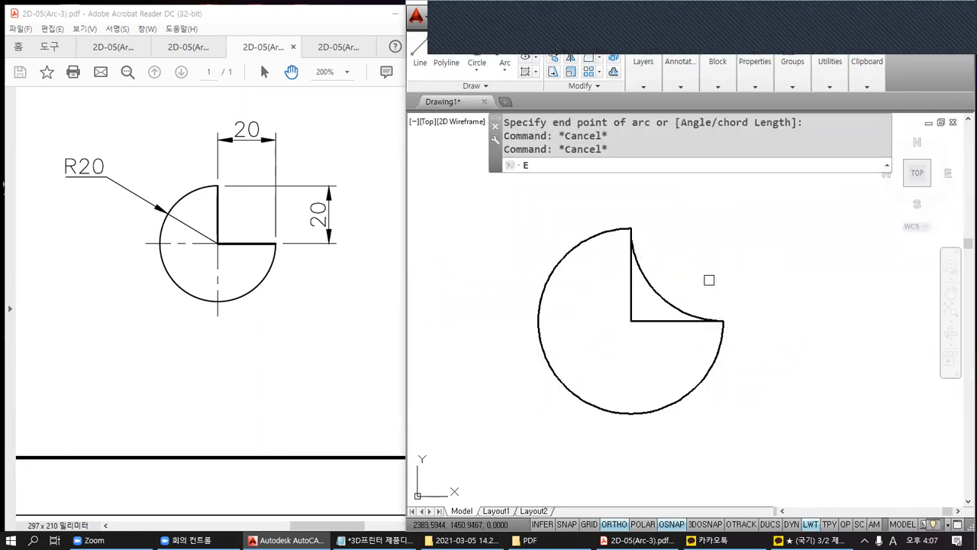
pyautogui.press('Return')
pyautogui.click(648, 283)
pyautogui.press('Return')
pyautogui.moveTo(652, 285); pyautogui.dragTo(689, 278, button='middle')
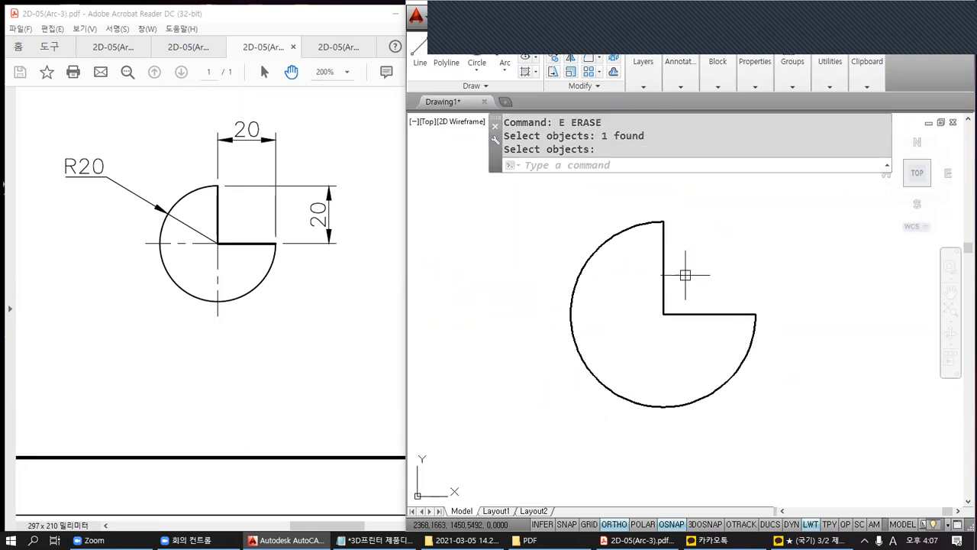
# Add a radius dimension to the three-quarter arc, with its text outside the upper-left part of the curve.
pyautogui.write('DRA')
pyautogui.press('Return')
pyautogui.click(602, 245)
pyautogui.click(571, 215)
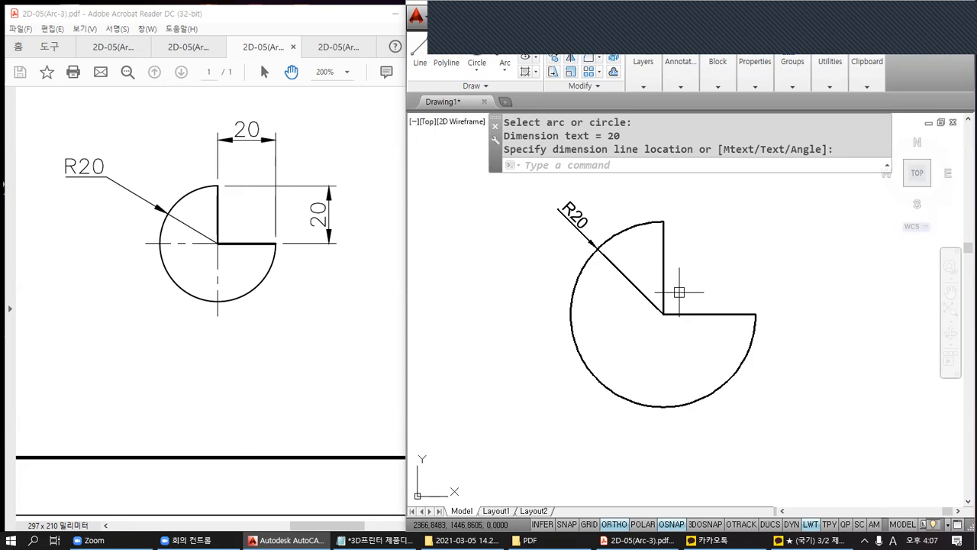
# Switch to the PDF reference sheet in Acrobat Reader and bring the figure with two R15 arcs and 30-long sides into view.
pyautogui.scroll(-2, 676, 269)
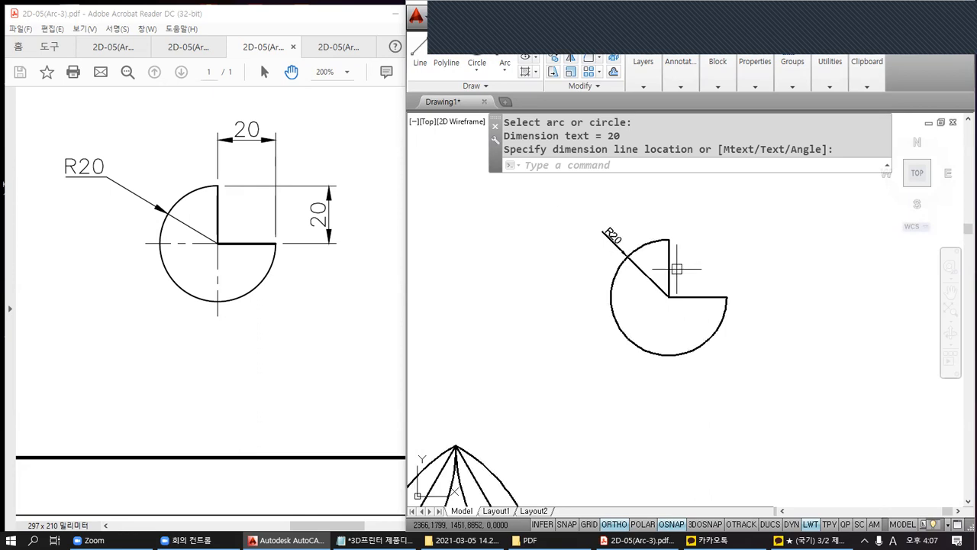
pyautogui.scroll(-2, 676, 268)
pyautogui.moveTo(127, 250); pyautogui.dragTo(261, 277)
pyautogui.moveTo(131, 277); pyautogui.dragTo(342, 278)
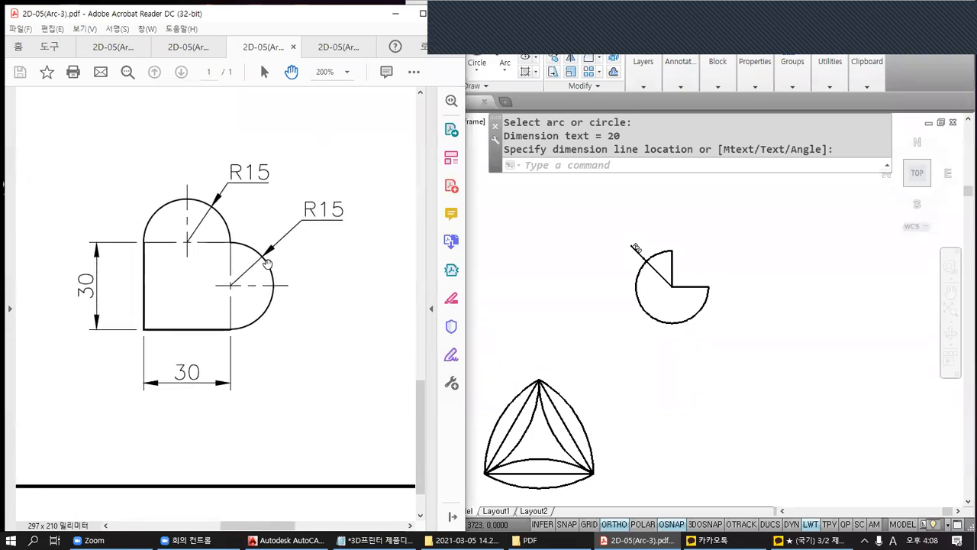
pyautogui.moveTo(798, 44)
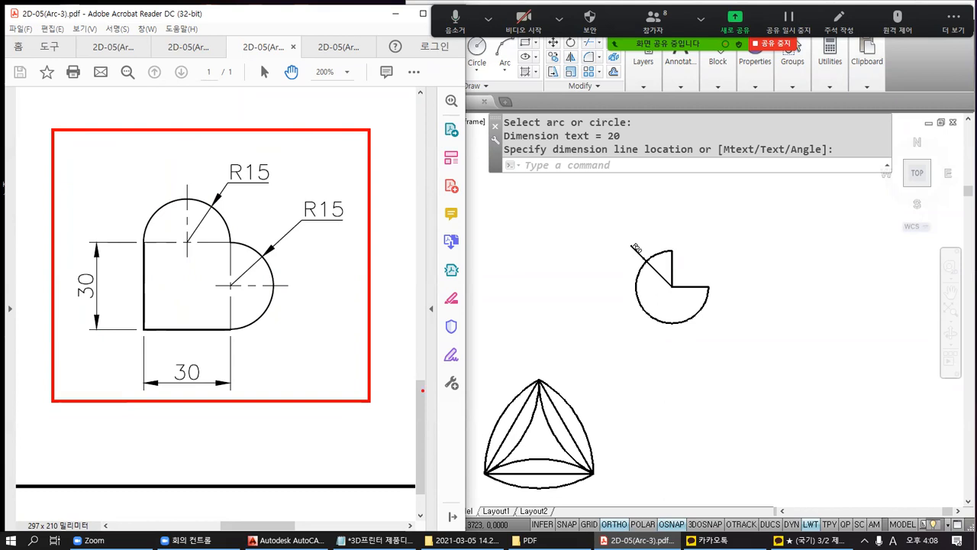
# Switch to AutoCAD and draw a square with 30-long sides from lines, to the right of the three-quarter circle figure.
pyautogui.click(730, 326)
pyautogui.moveTo(730, 326); pyautogui.dragTo(574, 324, button='middle')
pyautogui.write('L')
pyautogui.press('Return')
pyautogui.click(664, 292)
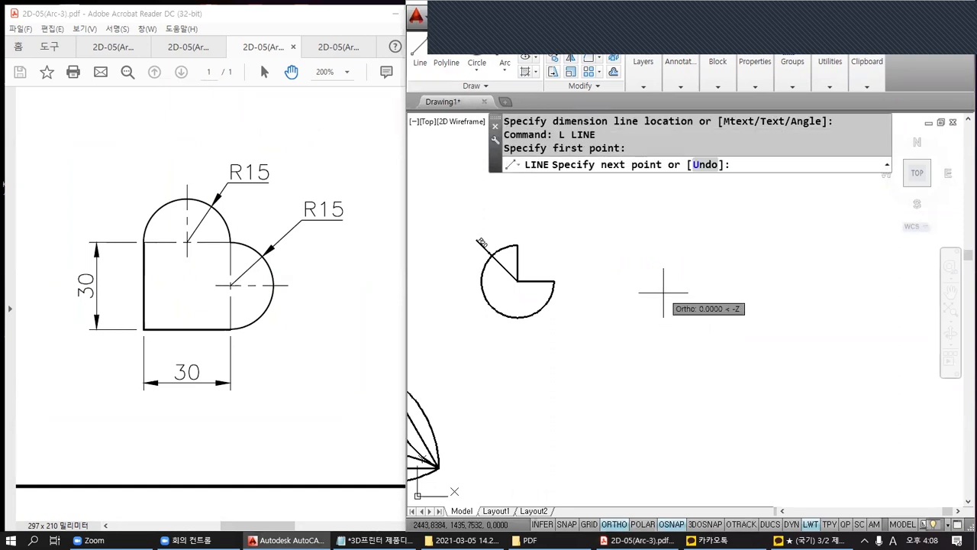
pyautogui.write('30')
pyautogui.press('Return')
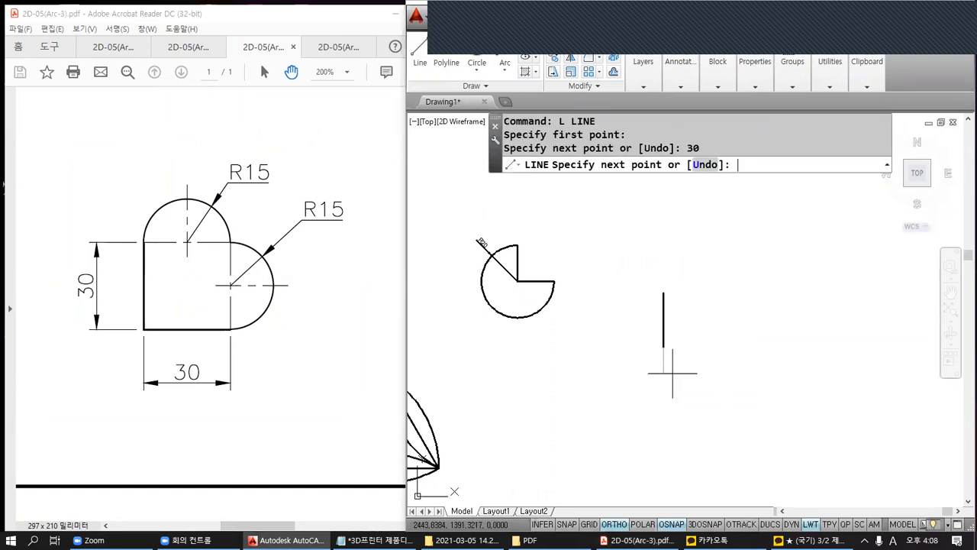
pyautogui.write('30')
pyautogui.press('Return')
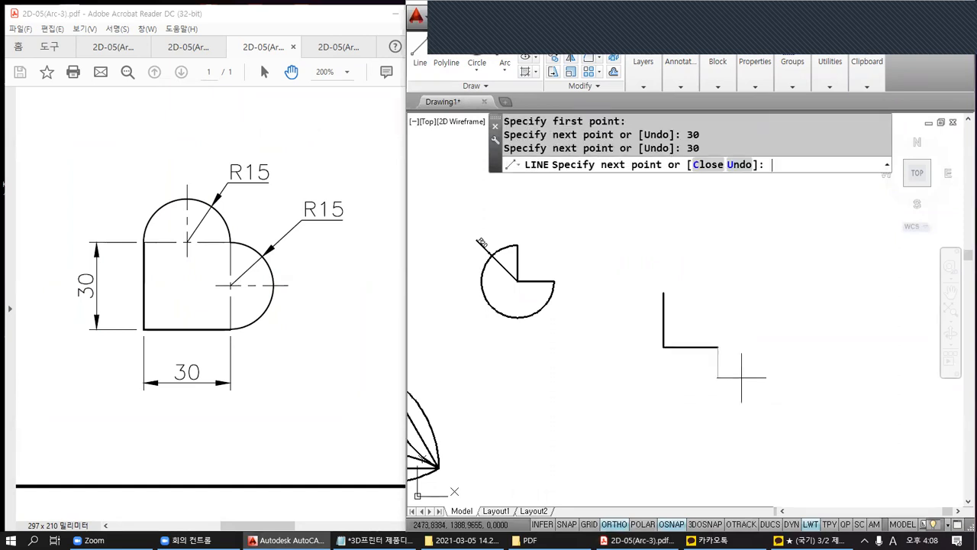
pyautogui.write('30')
pyautogui.press('Return')
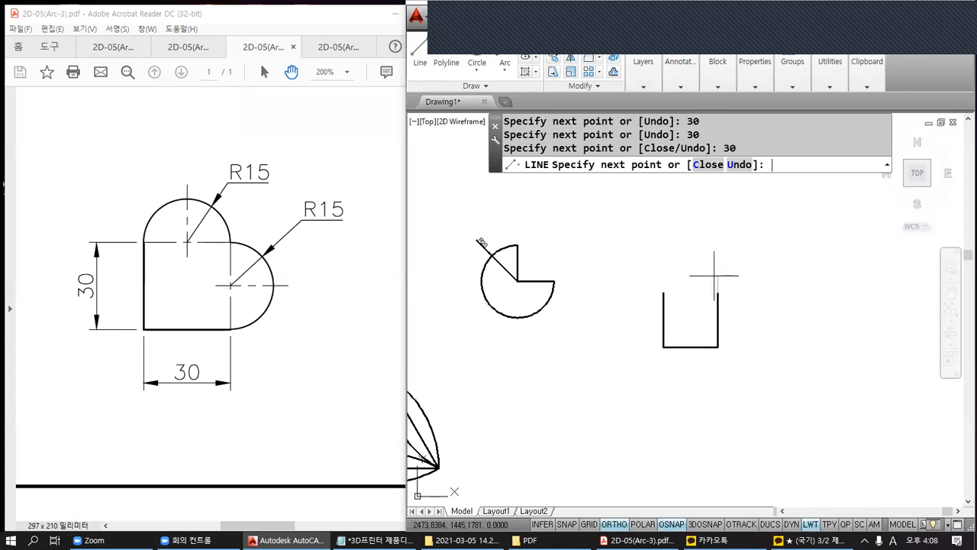
pyautogui.click(664, 292)
pyautogui.press('Return')
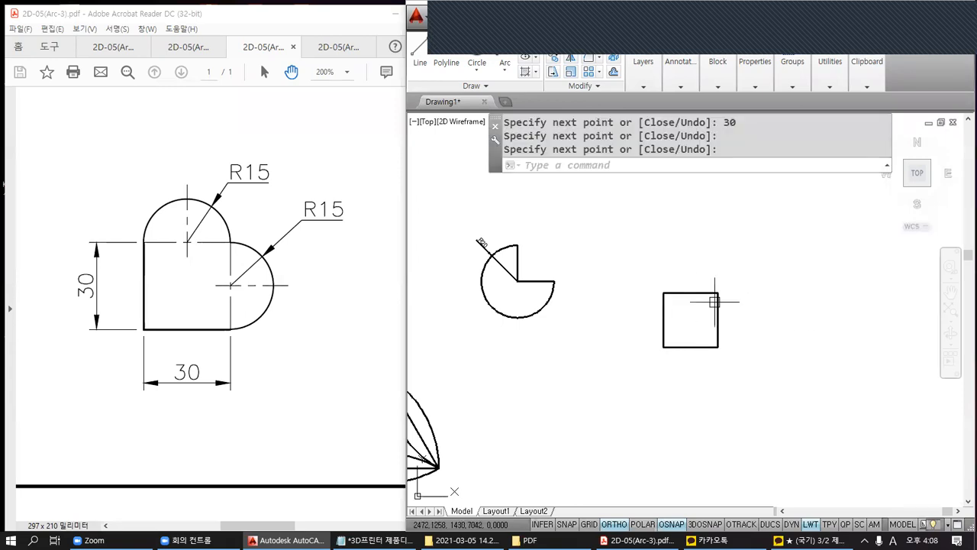
# Draw a start-end-radius arc above the square from its upper-right corner to its upper-left corner with radius 15.
pyautogui.scroll(2, 715, 302)
pyautogui.moveTo(716, 295); pyautogui.dragTo(623, 277, button='middle')
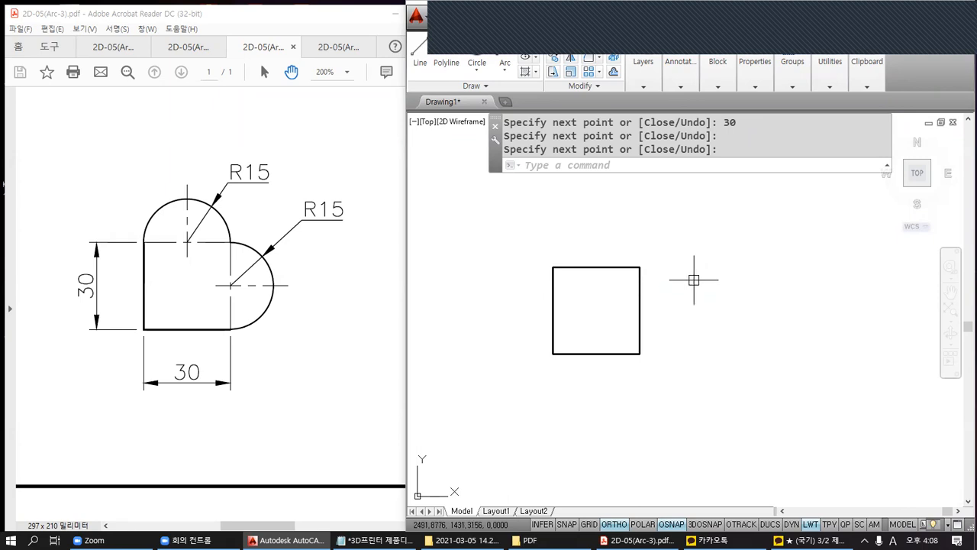
pyautogui.write('A')
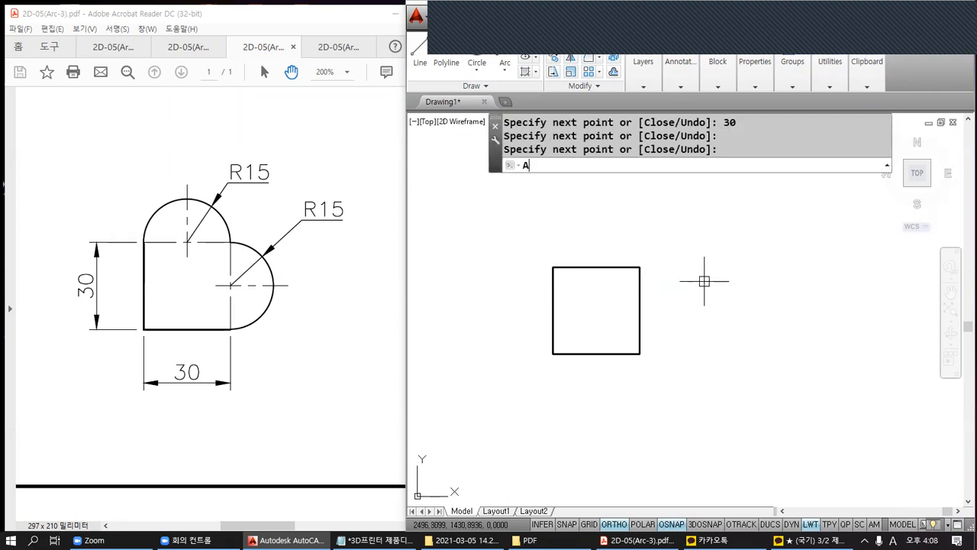
pyautogui.press('Return')
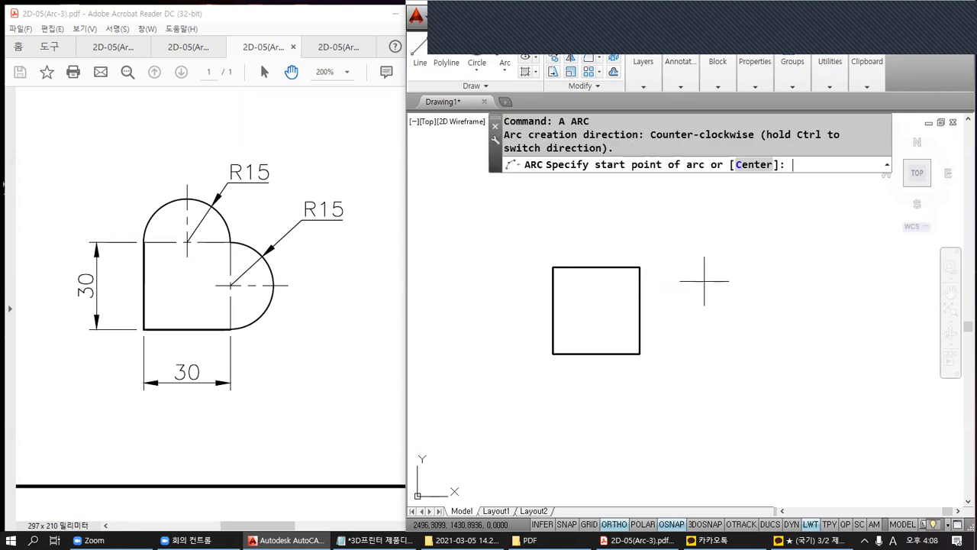
pyautogui.click(639, 268)
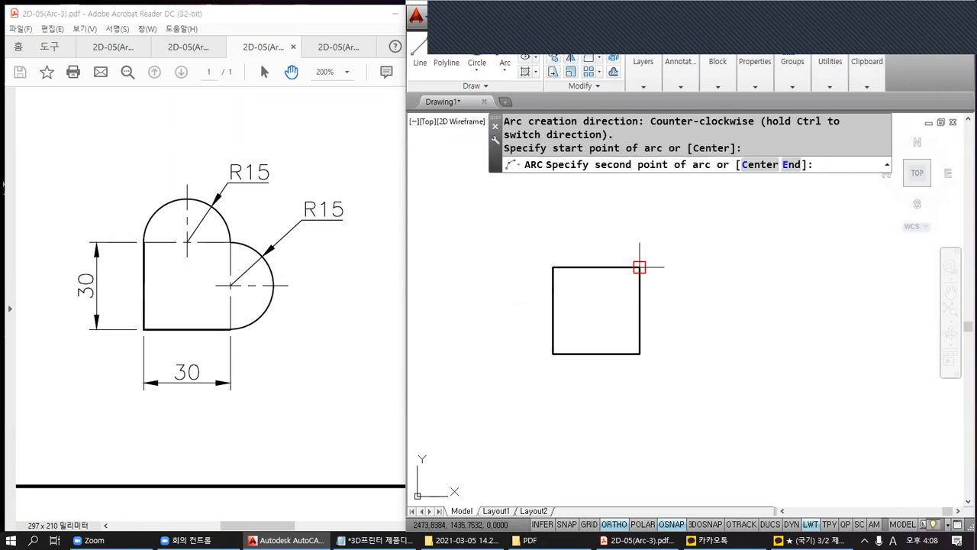
pyautogui.click(792, 165)
pyautogui.click(553, 268)
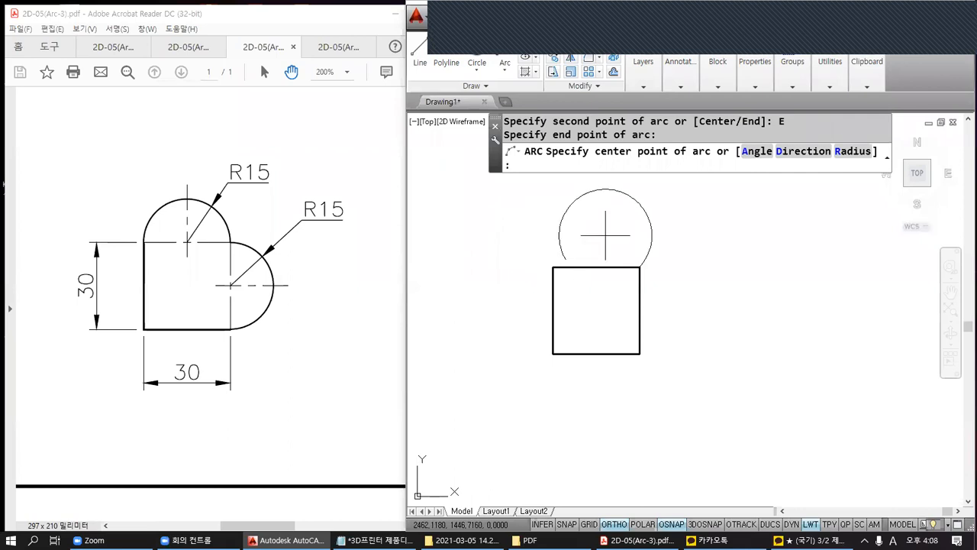
pyautogui.click(853, 151)
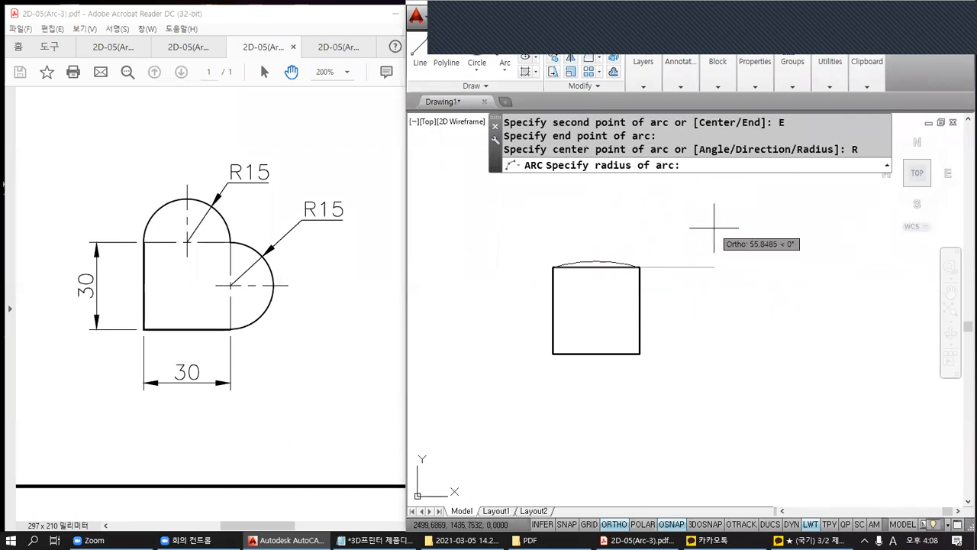
pyautogui.write('15')
pyautogui.press('Return')
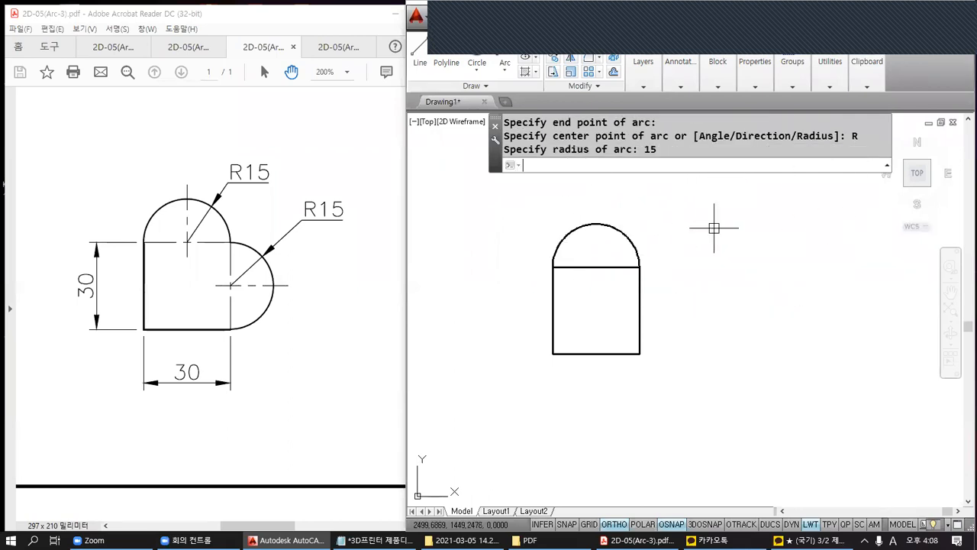
# Draw an arc centered on the midpoint of the square's right side, from its lower-right corner to its upper-right corner.
pyautogui.write('a')
pyautogui.press('Return')
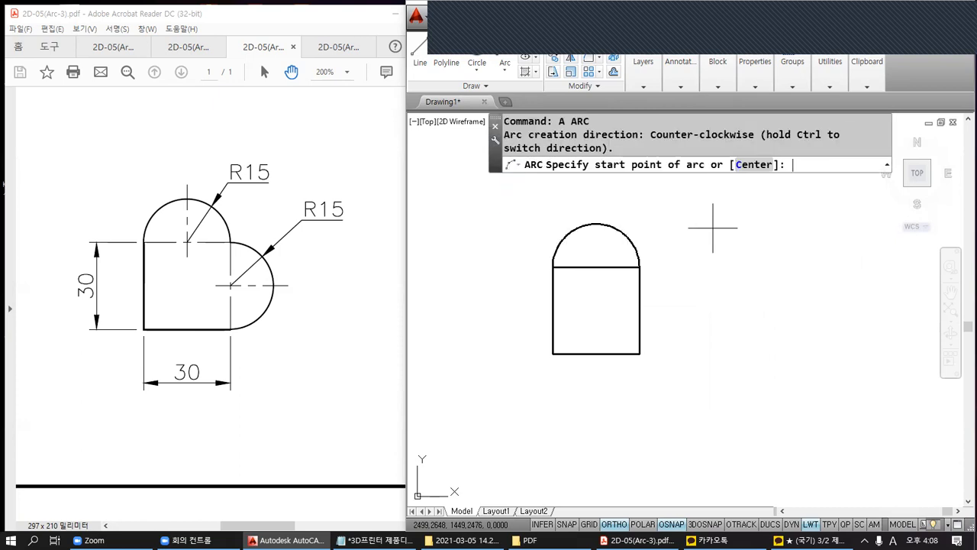
pyautogui.click(740, 165)
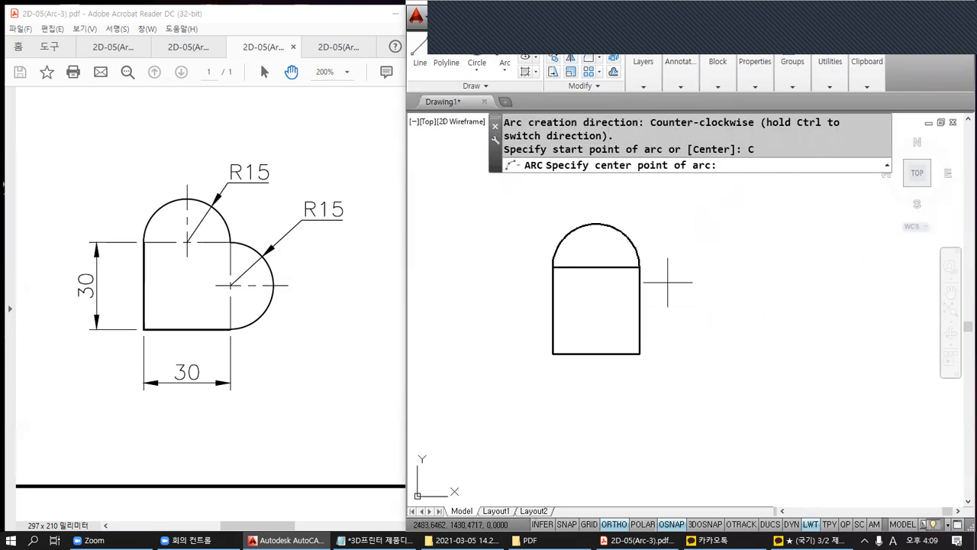
pyautogui.click(639, 311)
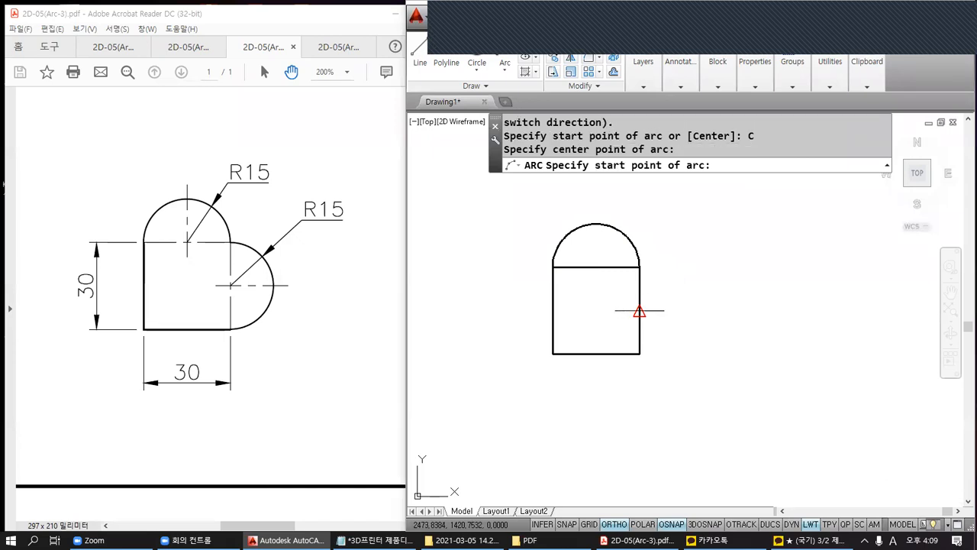
pyautogui.click(639, 353)
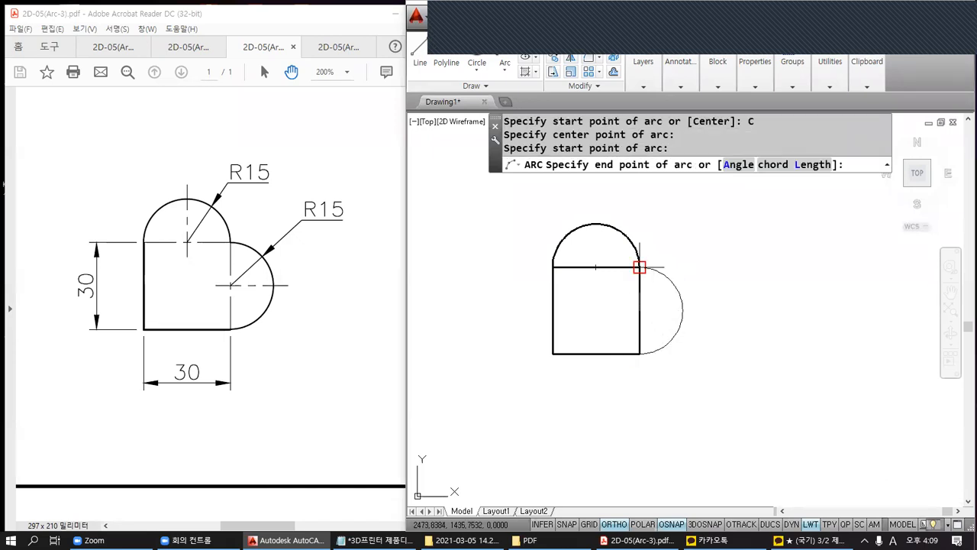
pyautogui.click(640, 267)
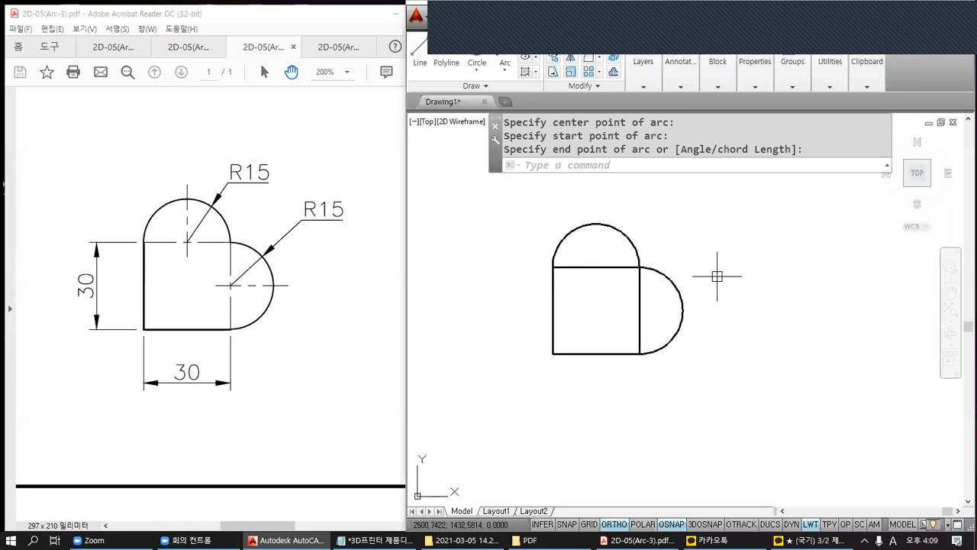
# Erase the square's right and upper sides, leaving only the outer heart outline.
pyautogui.write('e')
pyautogui.press('Return')
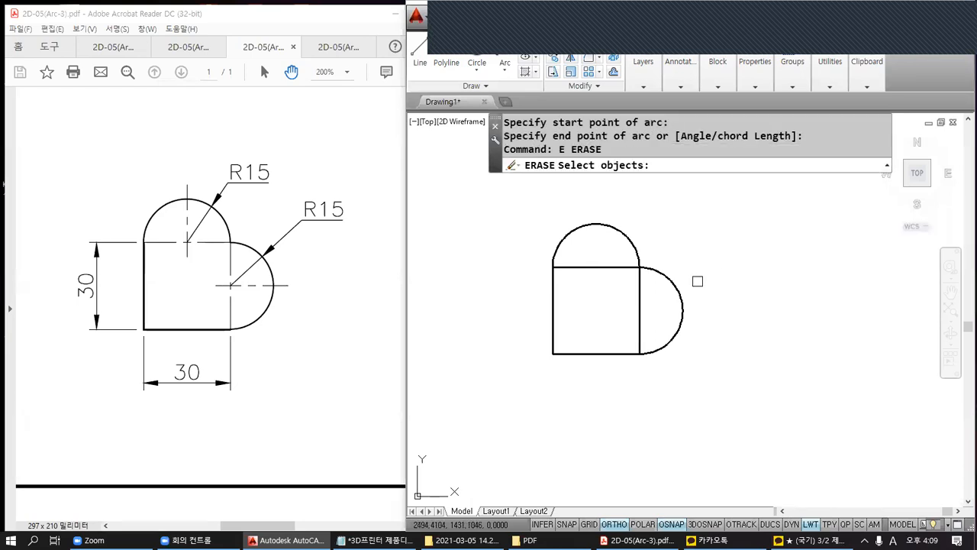
pyautogui.click(639, 296)
pyautogui.click(618, 267)
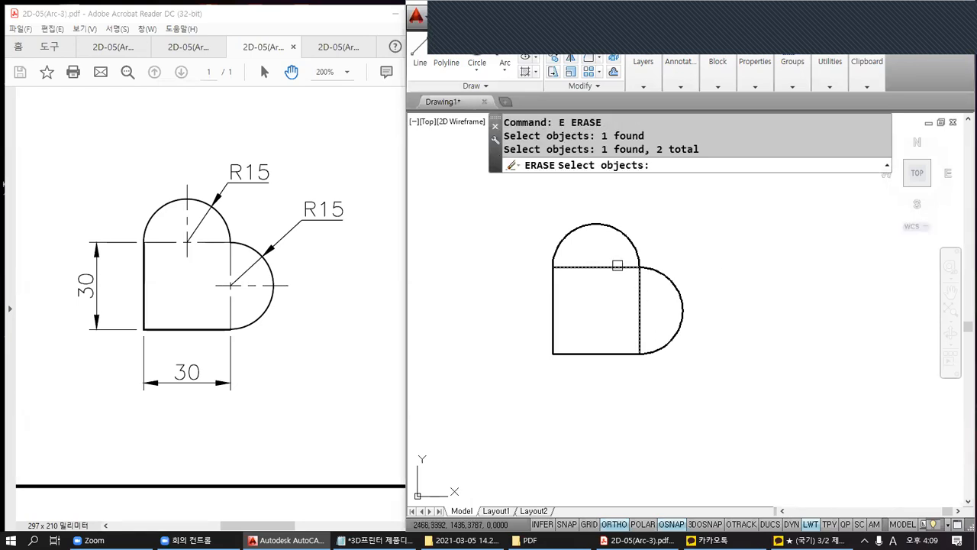
pyautogui.press('Return')
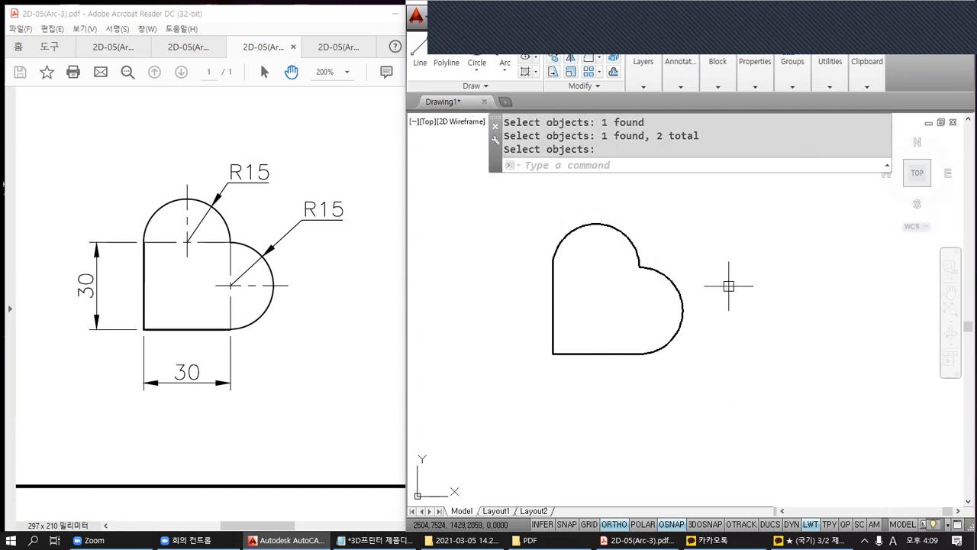
# Draw an L shape to the right of the heart: a line 30 long downward, followed by one 30 long to the right.
pyautogui.moveTo(727, 287); pyautogui.dragTo(637, 258, button='middle')
pyautogui.moveTo(678, 313); pyautogui.dragTo(674, 343, button='middle')
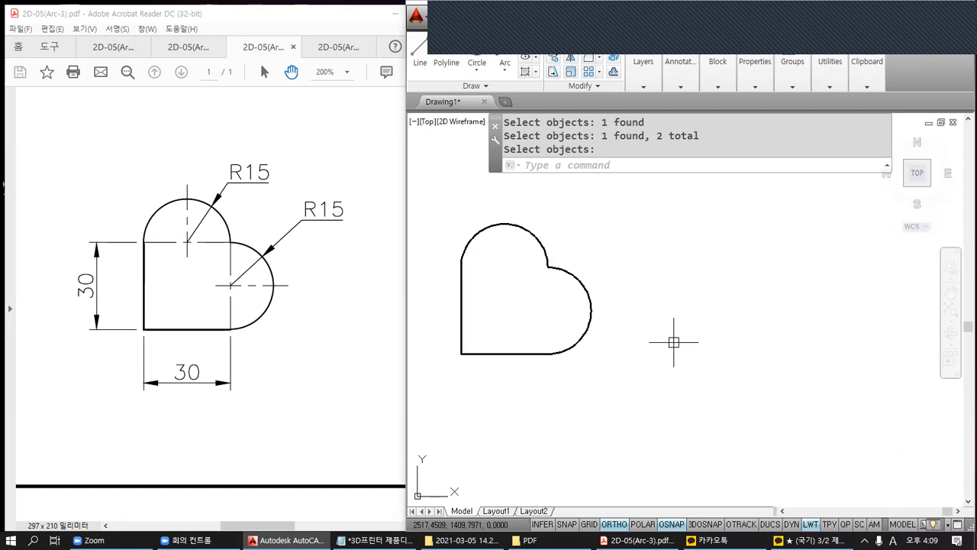
pyautogui.moveTo(798, 45)
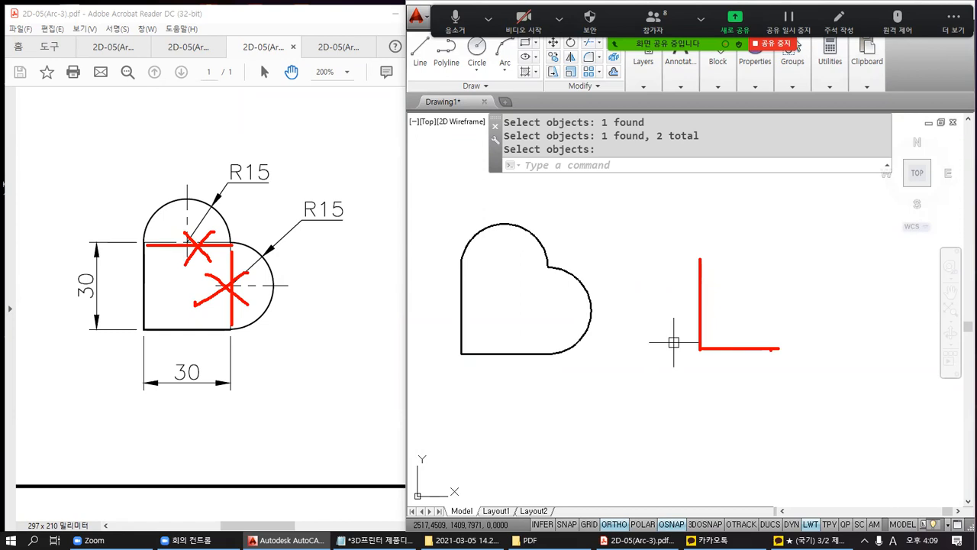
pyautogui.write('L')
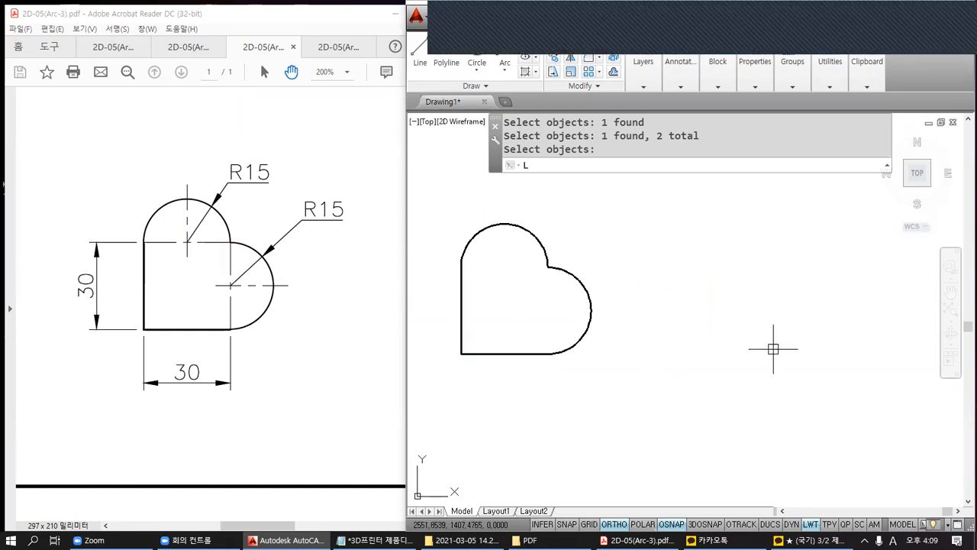
pyautogui.press('Return')
pyautogui.click(727, 236)
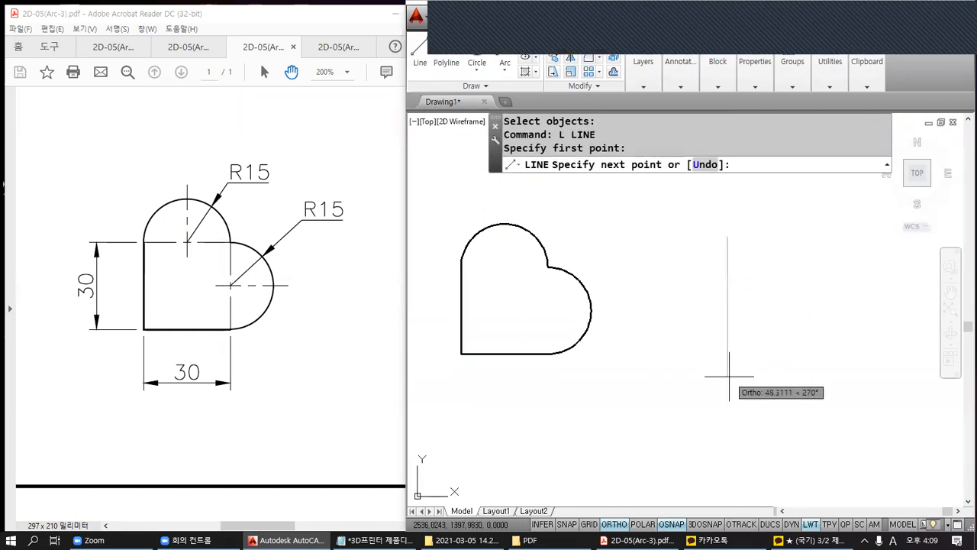
pyautogui.write('30')
pyautogui.press('Return')
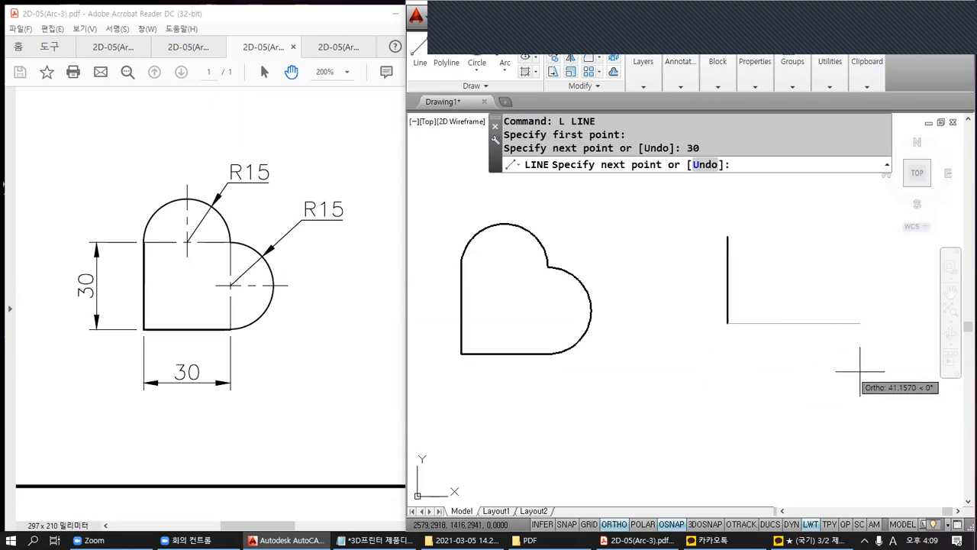
pyautogui.write('30')
pyautogui.press('Return')
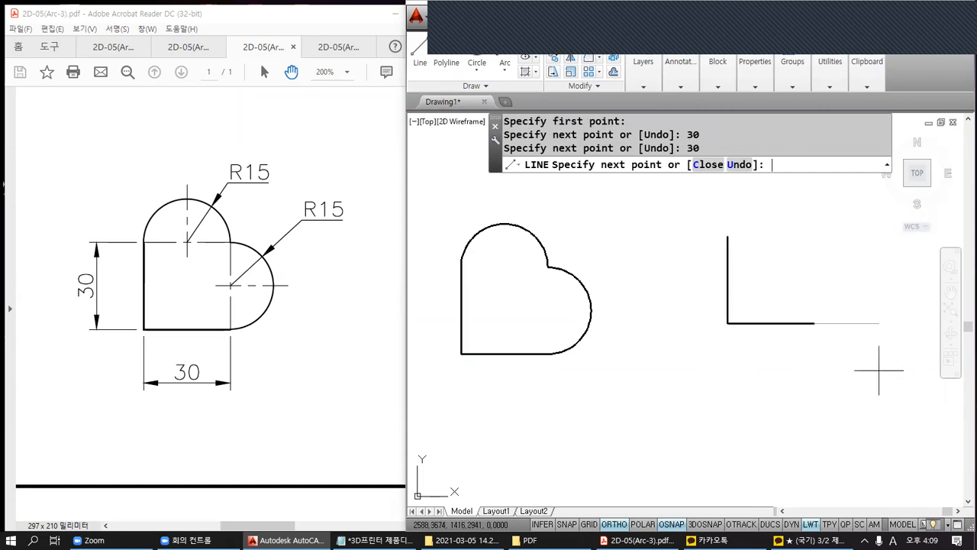
pyautogui.press('Return')
pyautogui.moveTo(879, 371)
pyautogui.mouseDown(button='middle')
pyautogui.moveTo(809, 392)
pyautogui.moveTo(853, 394)
pyautogui.mouseUp(button='middle')
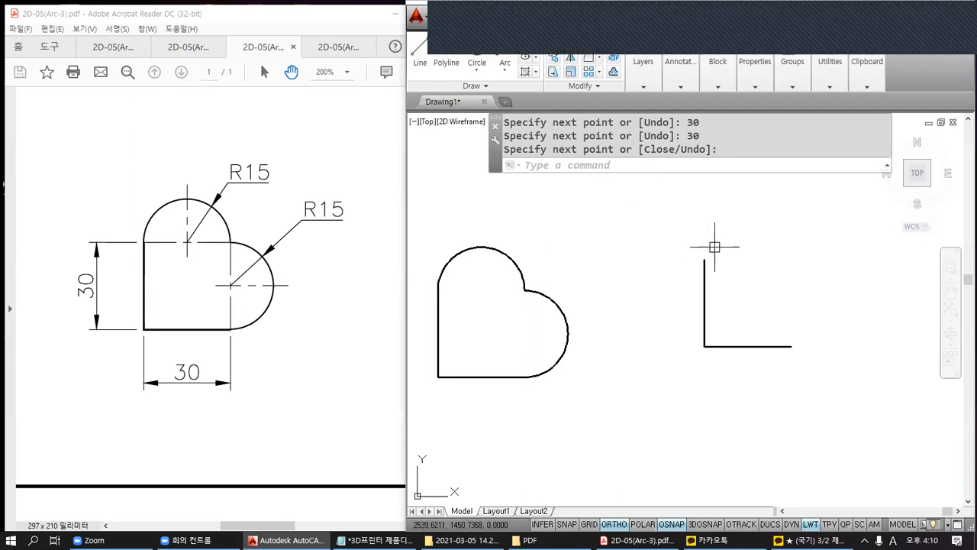
pyautogui.moveTo(720, 248); pyautogui.dragTo(664, 241, button='middle')
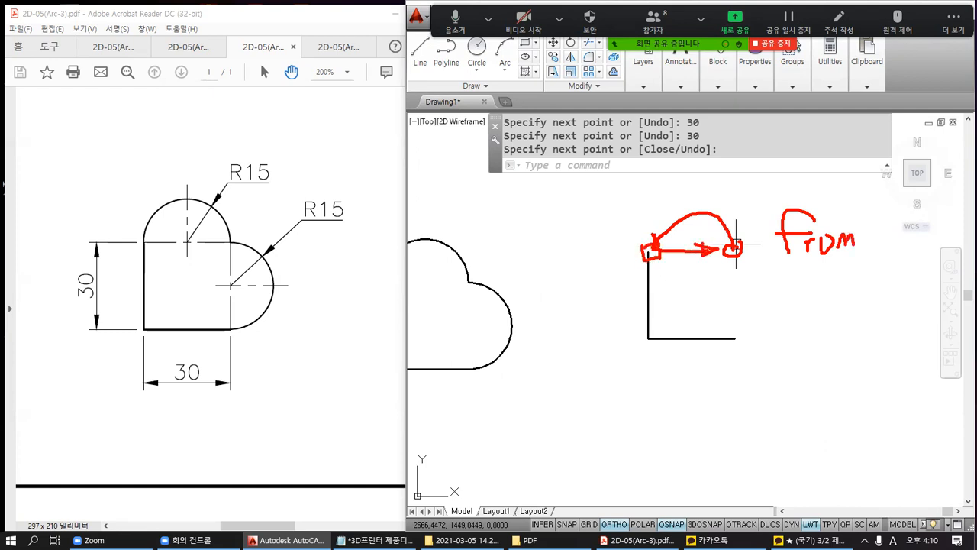
pyautogui.moveTo(862, 216)
pyautogui.mouseDown()
pyautogui.moveTo(761, 241)
pyautogui.moveTo(676, 223)
pyautogui.moveTo(653, 246)
pyautogui.mouseUp()
pyautogui.moveTo(736, 246); pyautogui.dragTo(727, 252)
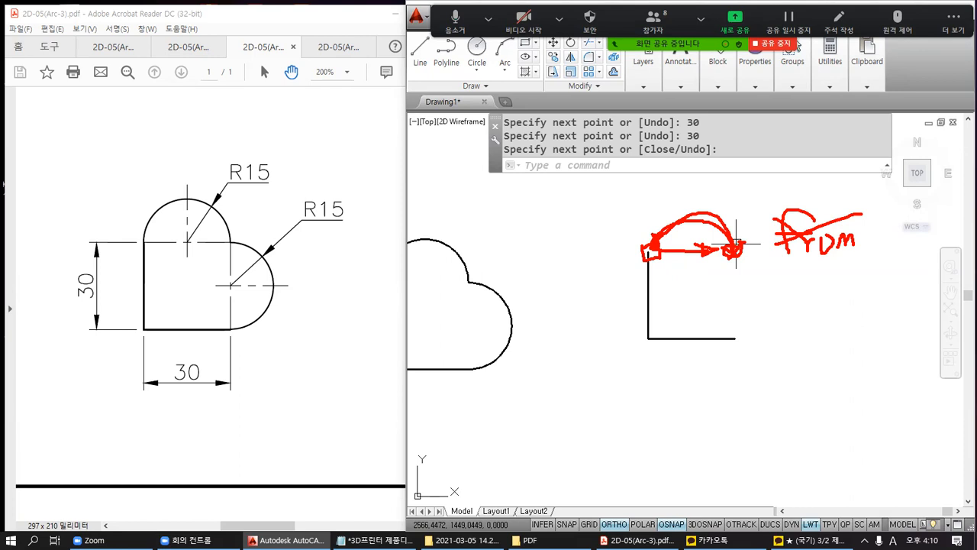
pyautogui.moveTo(798, 255)
pyautogui.mouseDown()
pyautogui.moveTo(846, 252)
pyautogui.moveTo(840, 260)
pyautogui.mouseUp()
pyautogui.moveTo(741, 336)
pyautogui.mouseDown()
pyautogui.moveTo(767, 325)
pyautogui.moveTo(761, 265)
pyautogui.moveTo(739, 255)
pyautogui.moveTo(754, 252)
pyautogui.moveTo(748, 266)
pyautogui.mouseUp()
pyautogui.moveTo(740, 341); pyautogui.dragTo(738, 335)
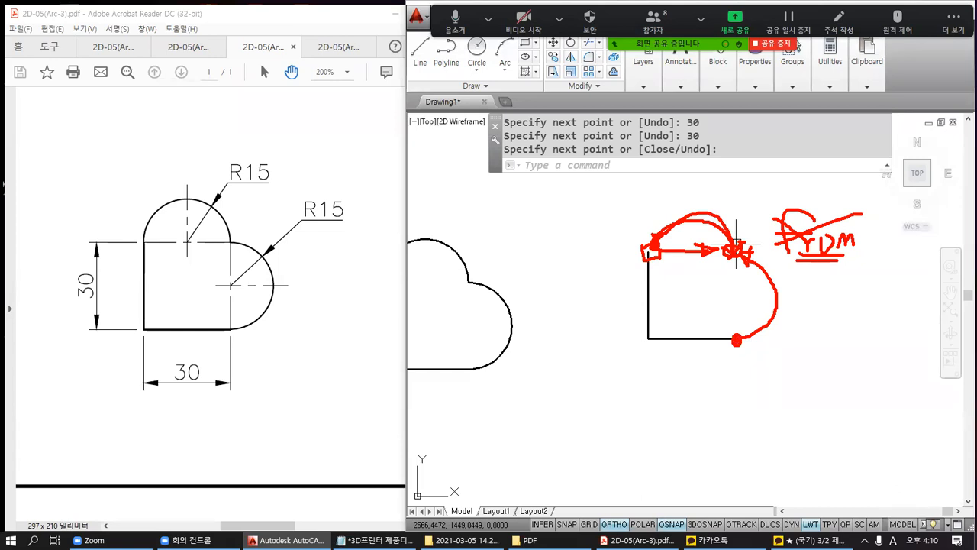
# Start an arc at the right endpoint of the L shape's horizontal line.
pyautogui.press('Escape')
pyautogui.press('Escape')
pyautogui.press('Escape')
pyautogui.write('a')
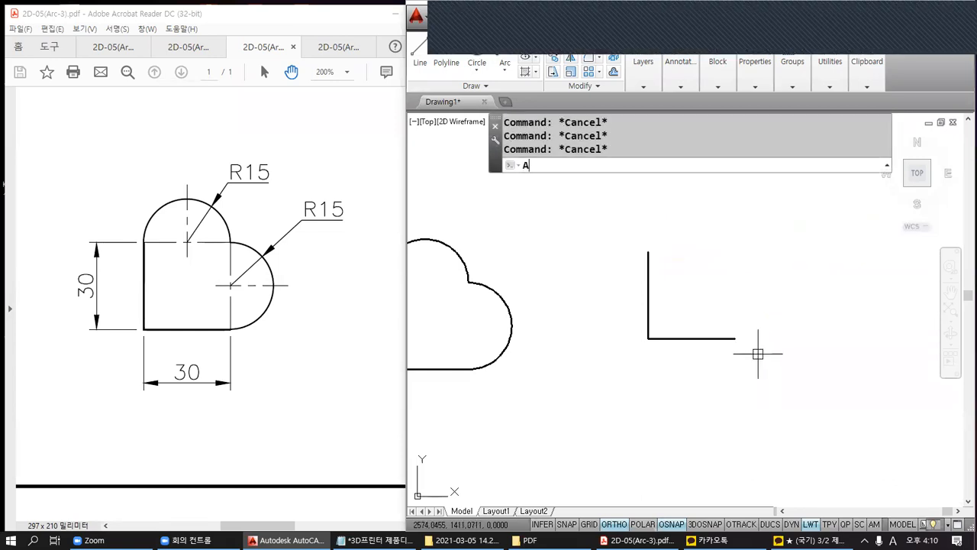
pyautogui.press('Return')
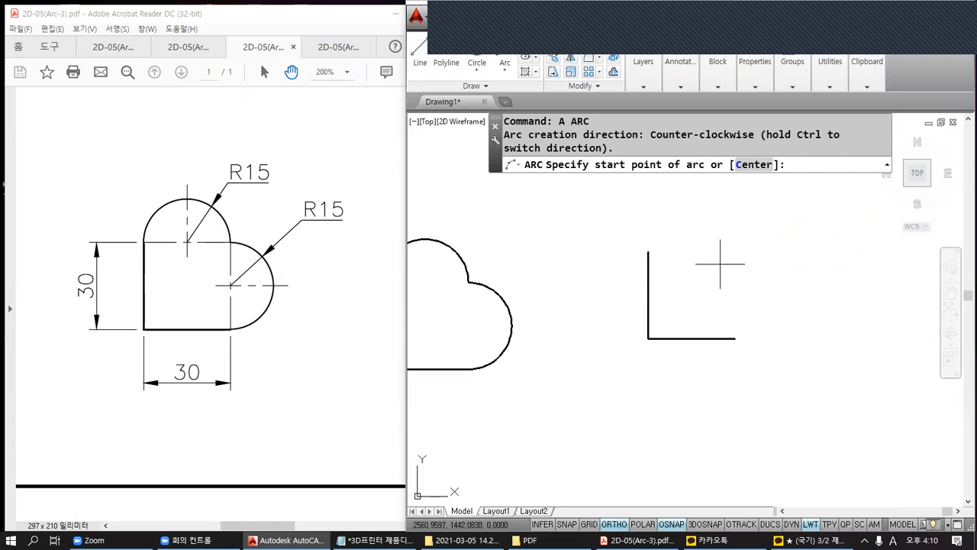
pyautogui.click(734, 338)
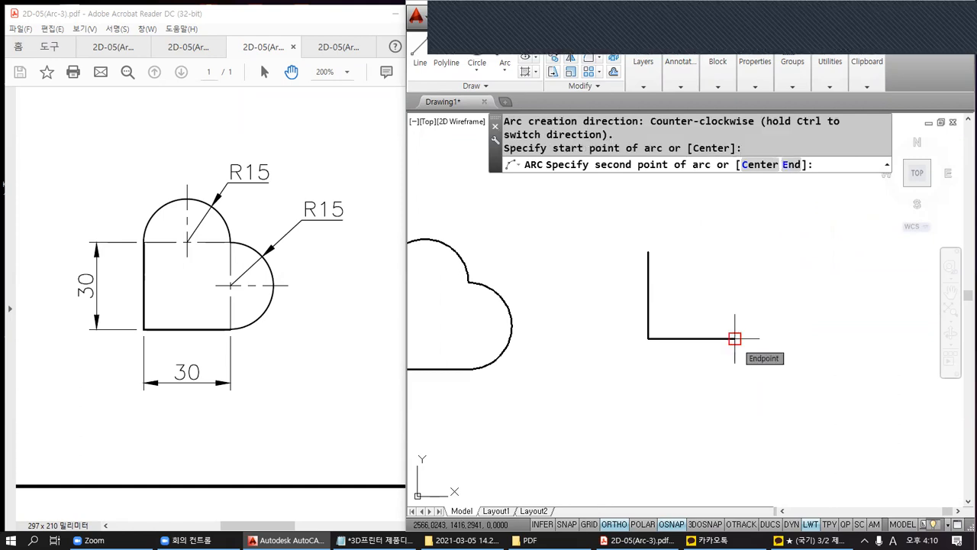
pyautogui.hotkey('ctrl', '2')
pyautogui.moveTo(590, 157)
pyautogui.keyDown('ctrl'); pyautogui.mouseDown()
pyautogui.moveTo(717, 178)
pyautogui.moveTo(623, 187)
pyautogui.moveTo(690, 186)
pyautogui.mouseUp(); pyautogui.keyUp('ctrl')
pyautogui.moveTo(772, 174)
pyautogui.mouseDown()
pyautogui.moveTo(749, 179)
pyautogui.moveTo(733, 158)
pyautogui.moveTo(782, 162)
pyautogui.mouseUp()
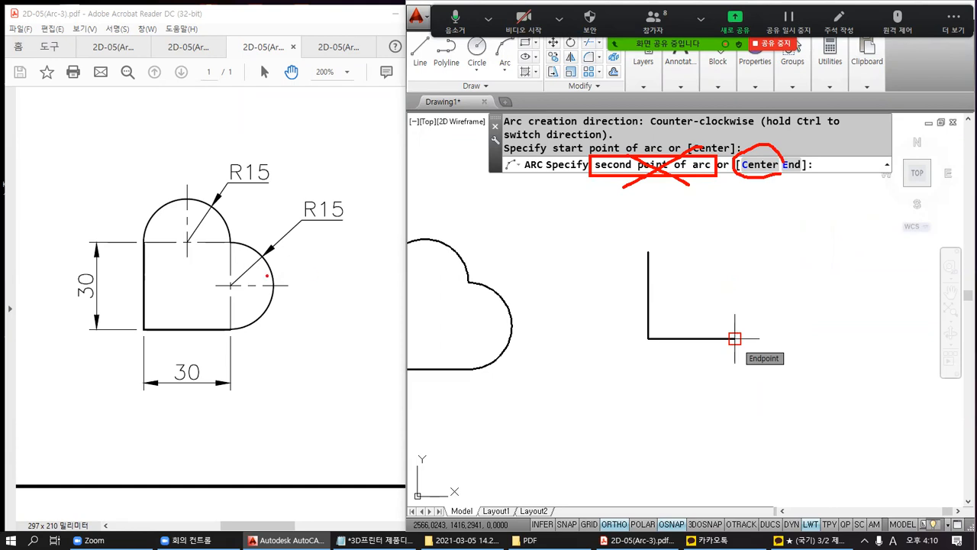
pyautogui.moveTo(735, 338); pyautogui.dragTo(732, 300)
pyautogui.moveTo(781, 158)
pyautogui.mouseDown()
pyautogui.moveTo(803, 174)
pyautogui.moveTo(791, 153)
pyautogui.mouseUp()
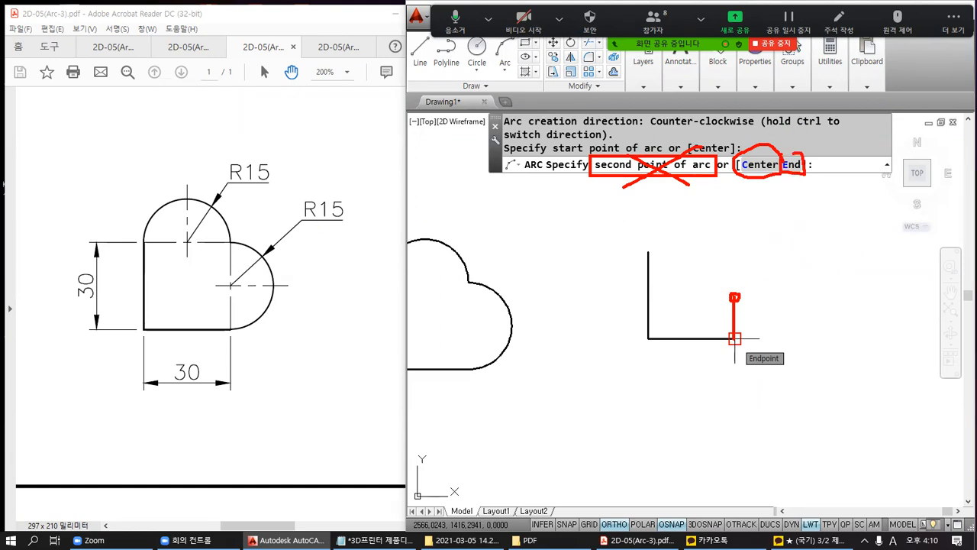
pyautogui.moveTo(734, 297); pyautogui.dragTo(729, 249)
pyautogui.moveTo(801, 224)
pyautogui.mouseDown()
pyautogui.moveTo(797, 258)
pyautogui.moveTo(846, 217)
pyautogui.moveTo(843, 247)
pyautogui.moveTo(843, 226)
pyautogui.mouseUp()
pyautogui.moveTo(858, 212); pyautogui.dragTo(860, 244)
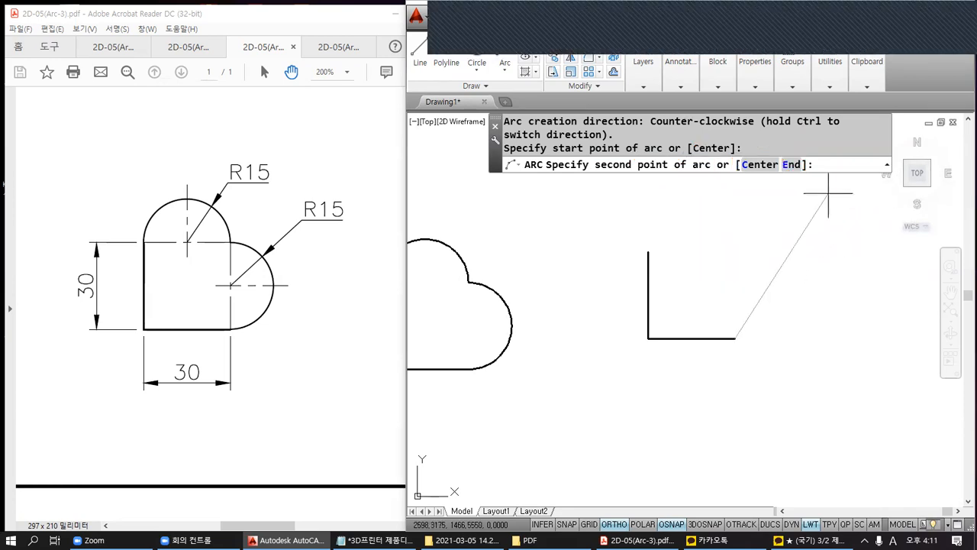
# Finish the arc with the End option, using end point @0,30 and radius 15.
pyautogui.click(791, 165)
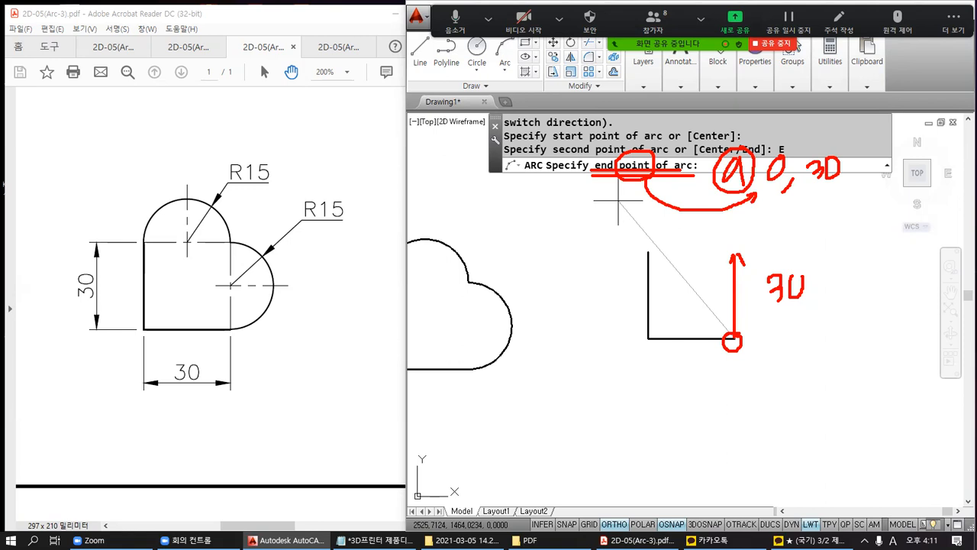
pyautogui.write('@0,')
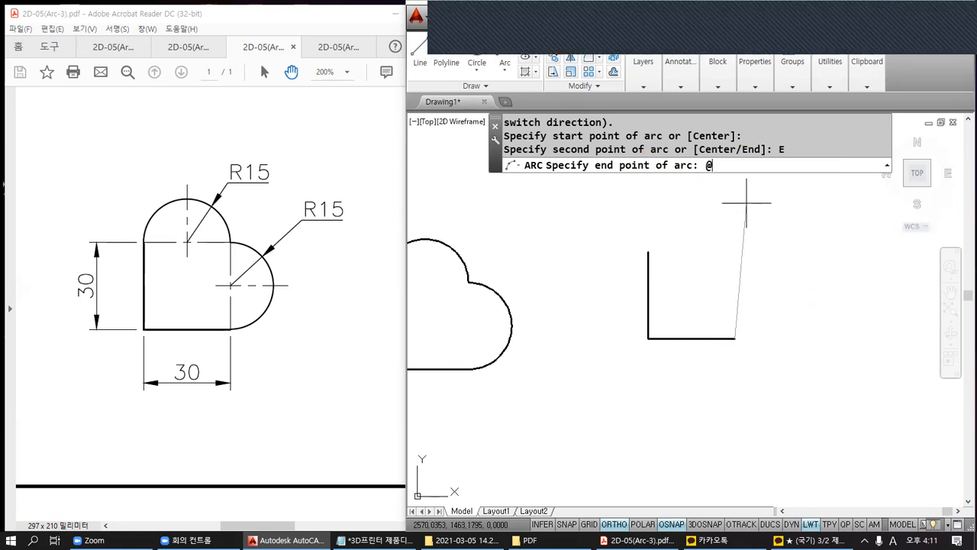
pyautogui.write('30')
pyautogui.press('Return')
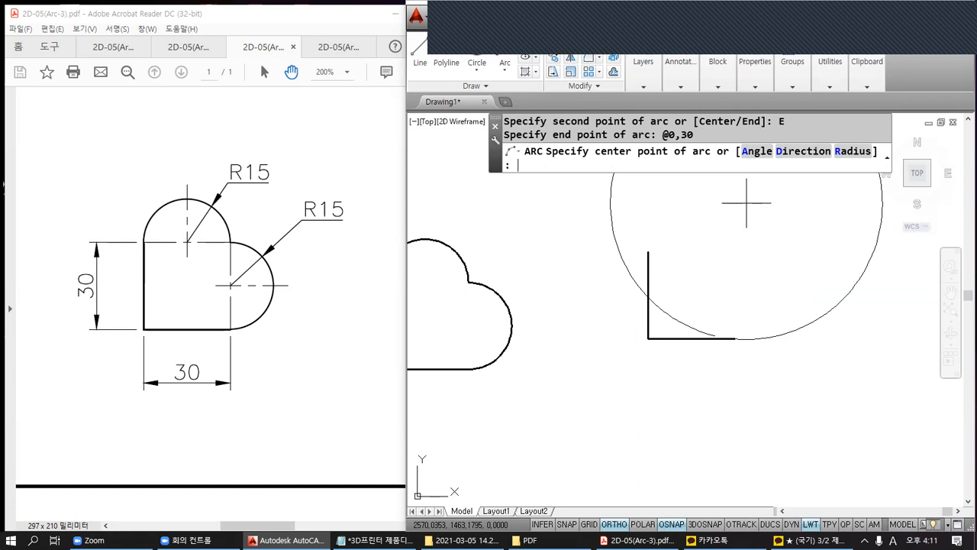
pyautogui.write('R')
pyautogui.press('Return')
pyautogui.write('15')
pyautogui.press('Return')
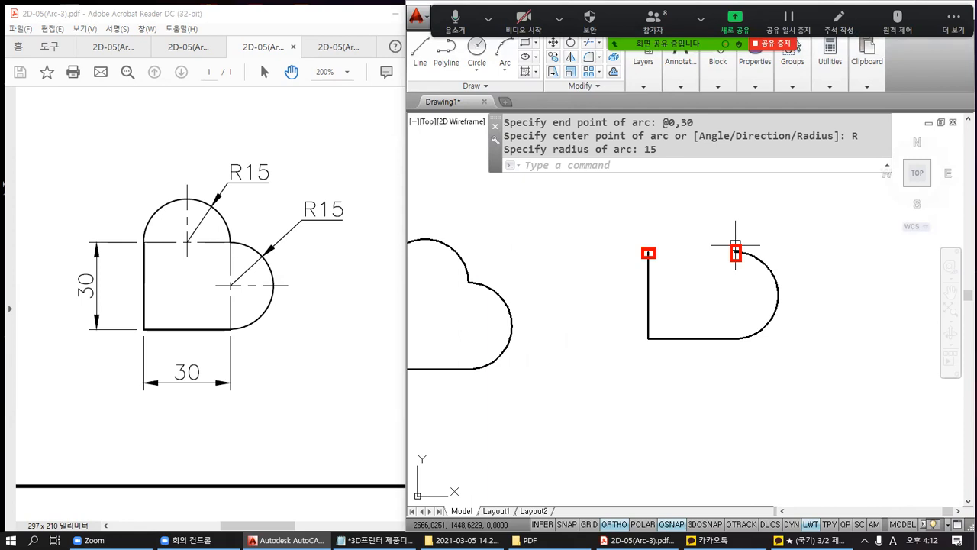
# Draw a start-end-radius arc from the right arc's upper end to the vertical line's upper end with radius 15.
pyautogui.press('Escape')
pyautogui.press('Escape')
pyautogui.write('a')
pyautogui.press('Return')
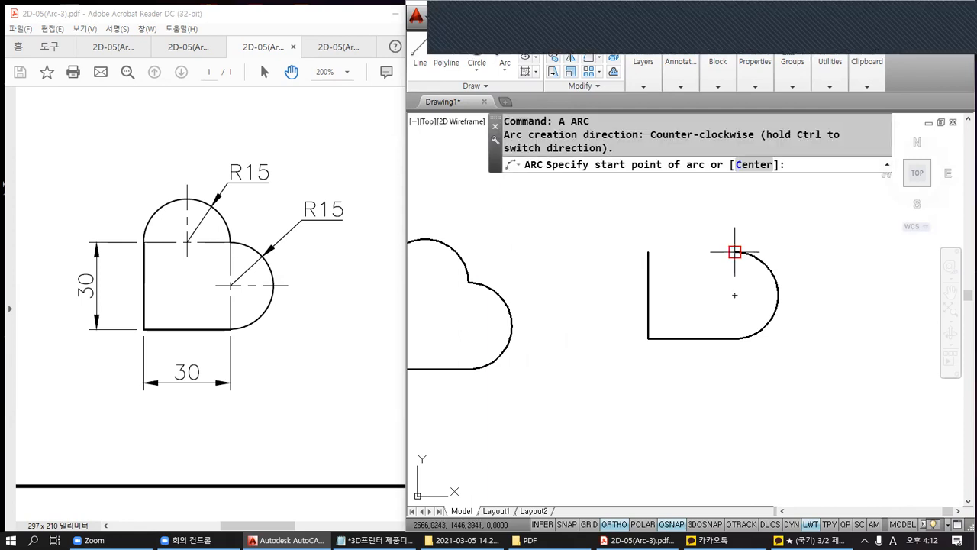
pyautogui.click(734, 252)
pyautogui.write('e')
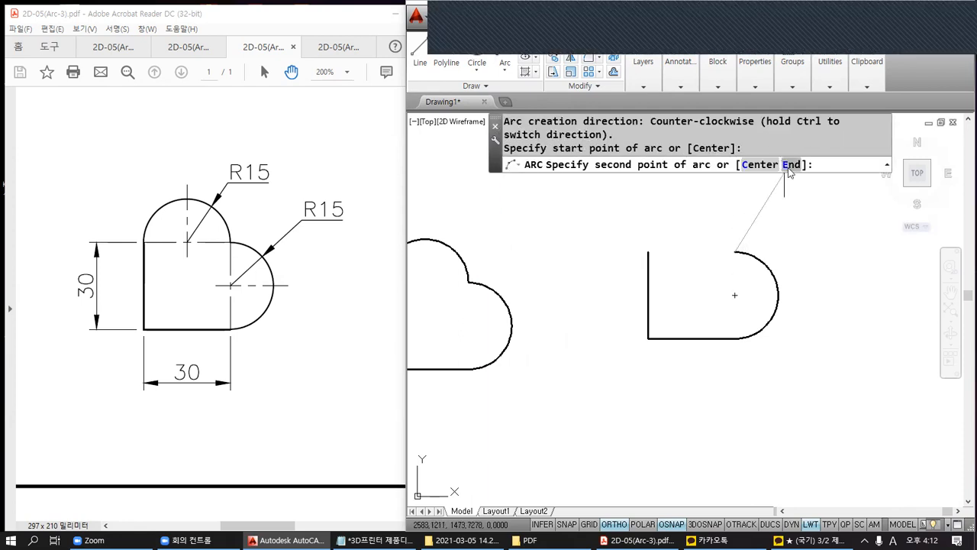
pyautogui.press('Return')
pyautogui.click(648, 251)
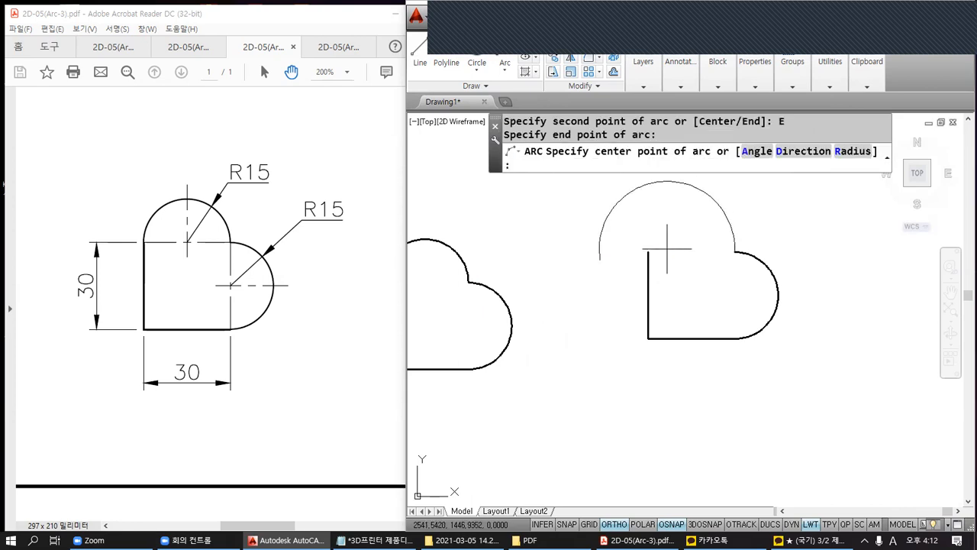
pyautogui.click(856, 151)
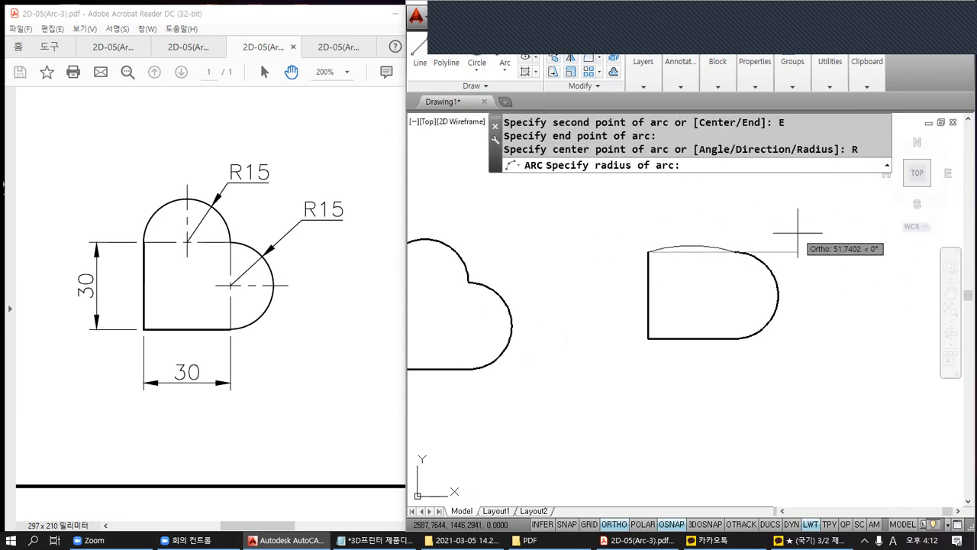
pyautogui.write('15')
pyautogui.press('Return')
# Move the first heart horizontally to the right, close beside the second heart.
pyautogui.scroll(-2, 658, 293)
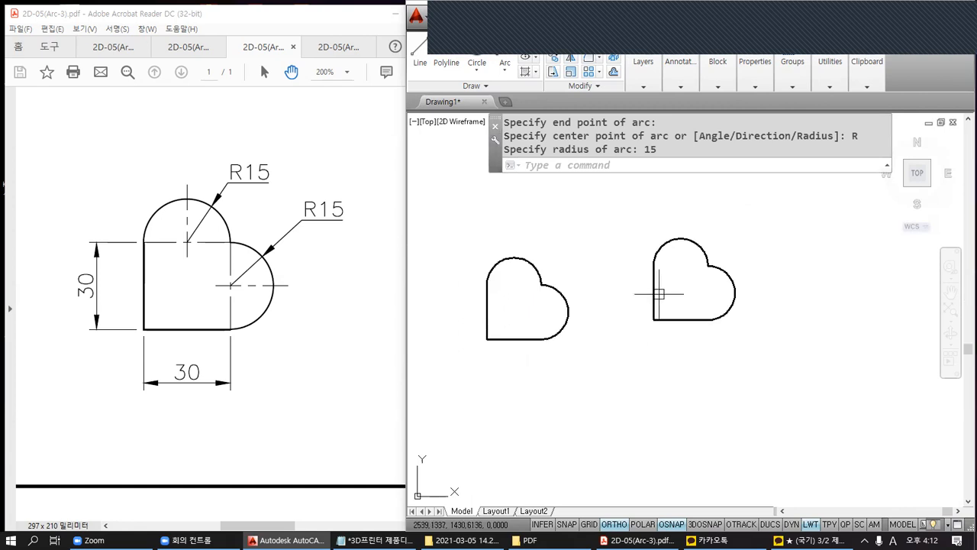
pyautogui.moveTo(639, 326); pyautogui.dragTo(690, 351, button='middle')
pyautogui.press('Escape')
pyautogui.write('m')
pyautogui.press('Return')
pyautogui.click(502, 258)
pyautogui.click(641, 393)
pyautogui.press('Return')
pyautogui.click(585, 399)
pyautogui.click(653, 403)
pyautogui.press('Escape')
pyautogui.press('Escape')
pyautogui.press('Escape')
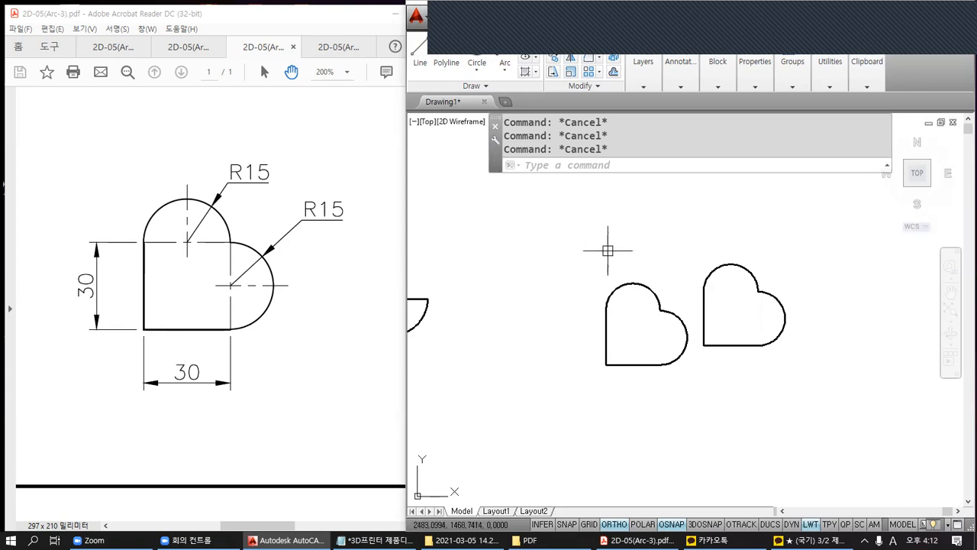
# Switch to the PDF reference sheet in Acrobat Reader and bring the 70-long figure with R20 and R10 arcs into view.
pyautogui.moveTo(558, 278)
pyautogui.mouseDown(button='middle')
pyautogui.moveTo(657, 285)
pyautogui.moveTo(615, 300)
pyautogui.moveTo(589, 325)
pyautogui.mouseUp(button='middle')
pyautogui.scroll(-2, 657, 282)
pyautogui.click(205, 303)
pyautogui.moveTo(181, 277); pyautogui.dragTo(356, 306)
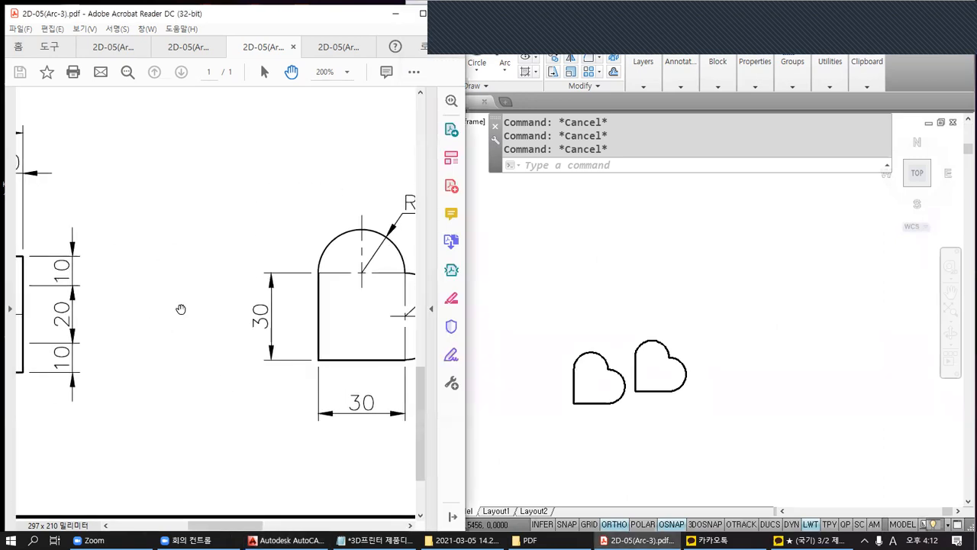
pyautogui.moveTo(145, 322); pyautogui.dragTo(251, 312)
pyautogui.moveTo(64, 304)
pyautogui.mouseDown()
pyautogui.moveTo(252, 303)
pyautogui.moveTo(268, 318)
pyautogui.moveTo(276, 306)
pyautogui.moveTo(253, 343)
pyautogui.mouseUp()
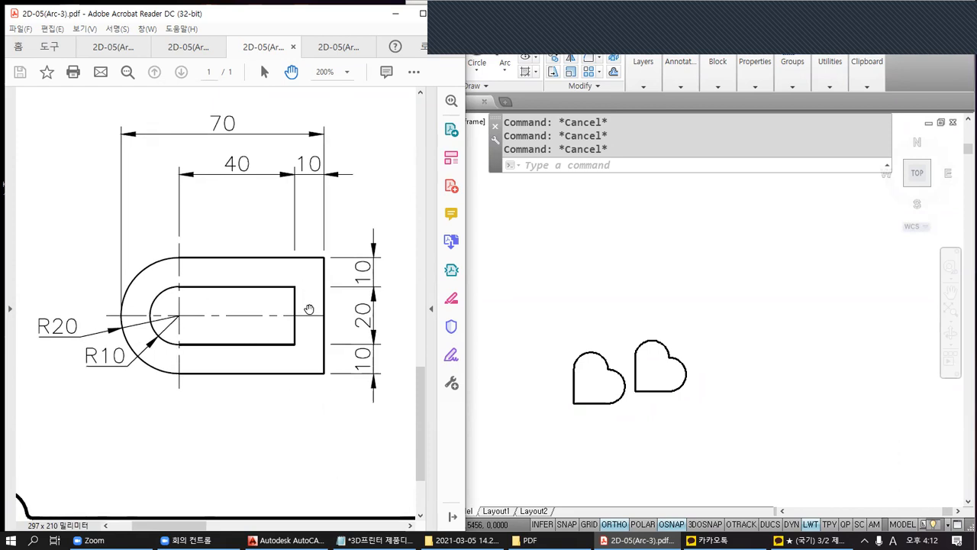
# Switch back to AutoCAD and draw three connected lines open at the left: 40 rightward, 20 up and 40 leftward, in empty space beside the hearts.
pyautogui.moveTo(797, 45)
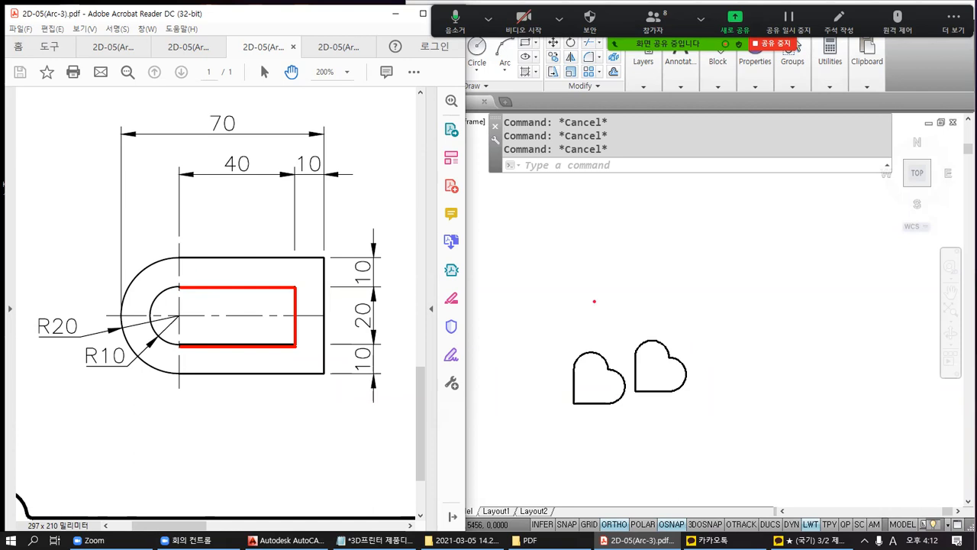
pyautogui.press('Escape')
pyautogui.click(701, 322)
pyautogui.moveTo(619, 328); pyautogui.dragTo(522, 293, button='middle')
pyautogui.moveTo(181, 348)
pyautogui.mouseDown()
pyautogui.moveTo(294, 347)
pyautogui.moveTo(294, 297)
pyautogui.moveTo(181, 290)
pyautogui.mouseUp()
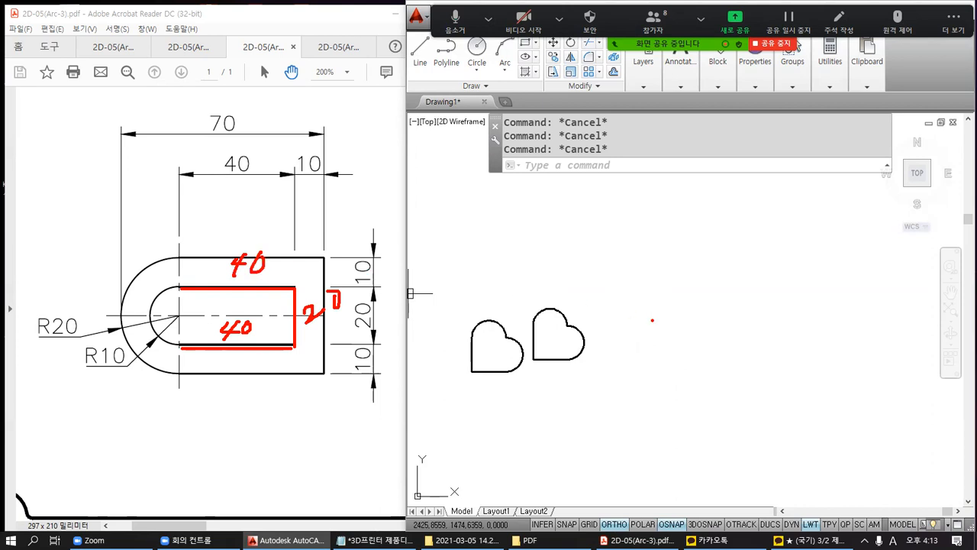
pyautogui.write('l')
pyautogui.press('Return')
pyautogui.click(715, 353)
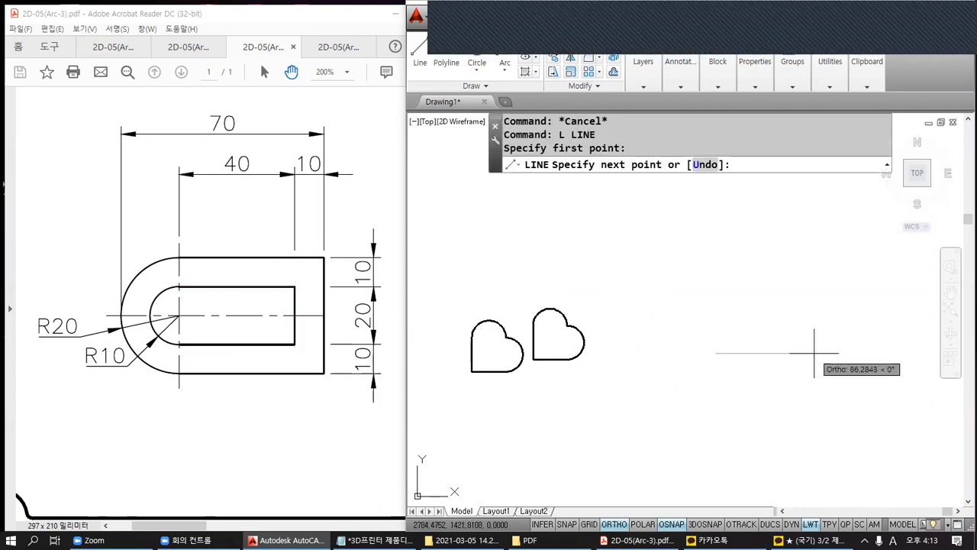
pyautogui.write('40')
pyautogui.press('Return')
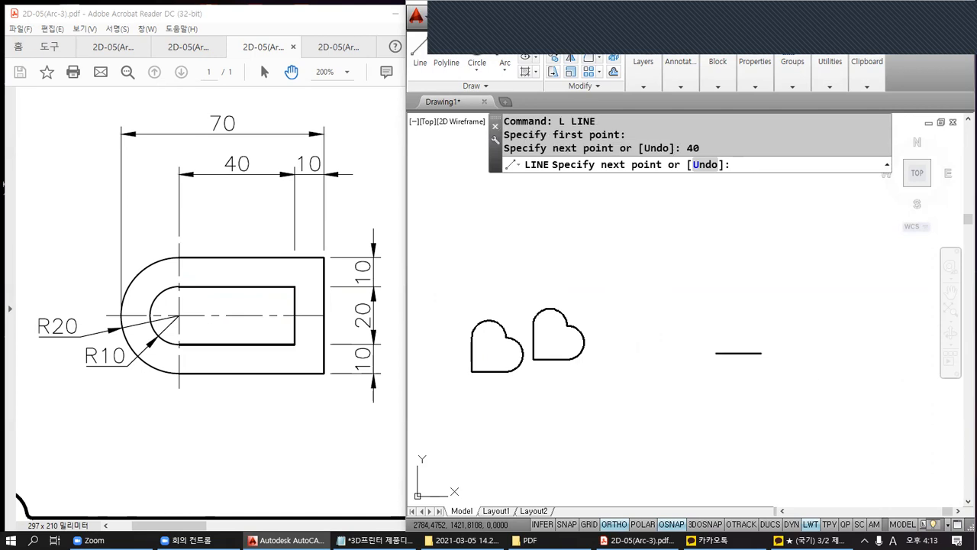
pyautogui.write('20')
pyautogui.press('Return')
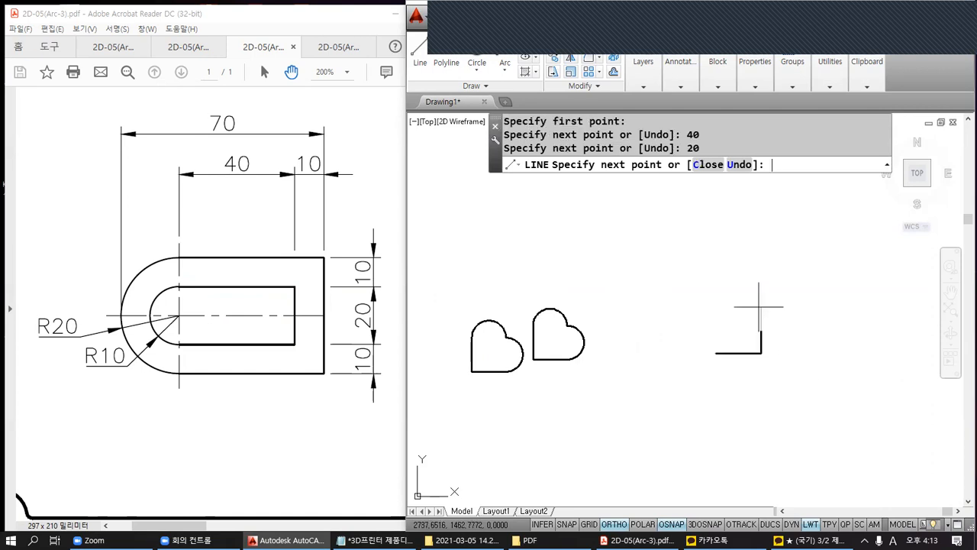
pyautogui.write('40')
pyautogui.press('Return')
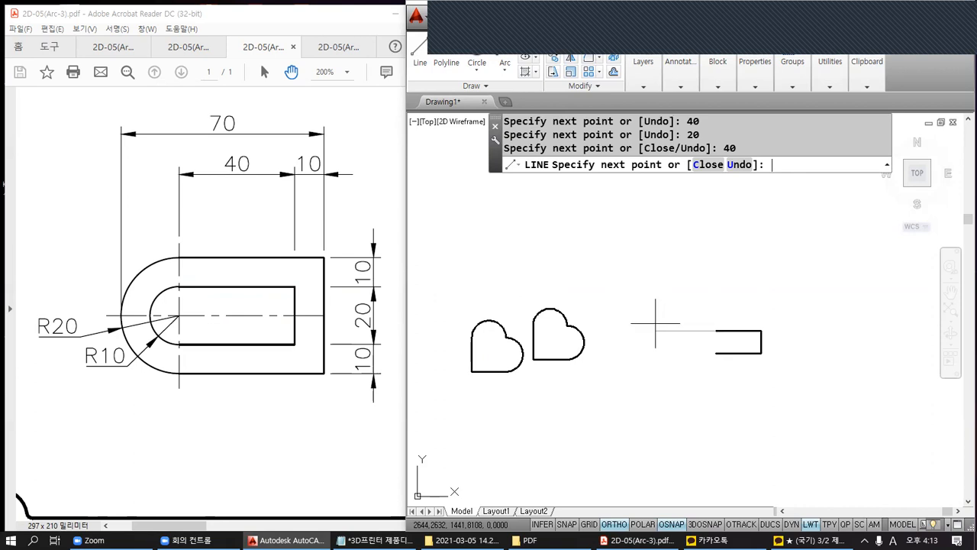
pyautogui.press('Return')
pyautogui.scroll(4, 701, 336)
pyautogui.moveTo(730, 340); pyautogui.dragTo(616, 299, button='middle')
pyautogui.hotkey('ctrl', '2')
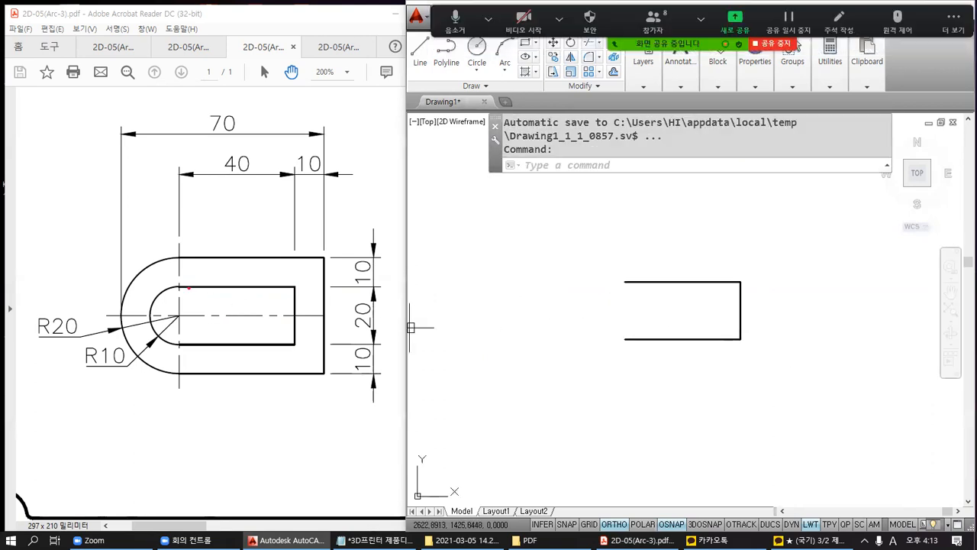
pyautogui.moveTo(179, 287)
pyautogui.mouseDown()
pyautogui.moveTo(159, 294)
pyautogui.moveTo(151, 310)
pyautogui.moveTo(160, 336)
pyautogui.moveTo(179, 346)
pyautogui.moveTo(159, 337)
pyautogui.moveTo(146, 306)
pyautogui.moveTo(175, 286)
pyautogui.moveTo(185, 294)
pyautogui.moveTo(174, 277)
pyautogui.mouseUp()
pyautogui.moveTo(176, 336)
pyautogui.mouseDown()
pyautogui.moveTo(184, 352)
pyautogui.moveTo(178, 336)
pyautogui.mouseUp()
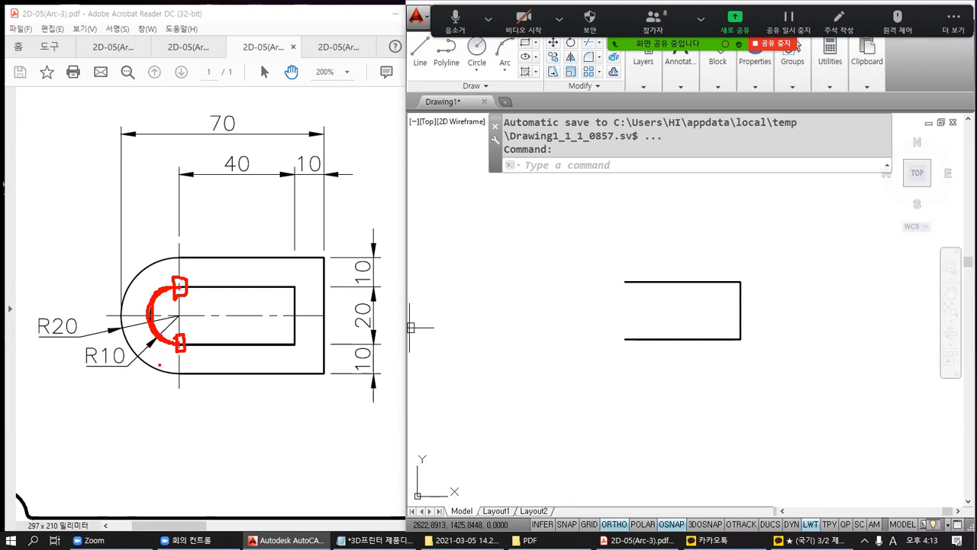
pyautogui.moveTo(154, 372)
pyautogui.mouseDown()
pyautogui.moveTo(107, 375)
pyautogui.moveTo(69, 353)
pyautogui.moveTo(107, 337)
pyautogui.moveTo(134, 345)
pyautogui.moveTo(136, 361)
pyautogui.mouseUp()
pyautogui.moveTo(216, 266)
pyautogui.mouseDown()
pyautogui.moveTo(225, 282)
pyautogui.moveTo(217, 295)
pyautogui.mouseUp()
pyautogui.moveTo(203, 342)
pyautogui.mouseDown()
pyautogui.moveTo(227, 359)
pyautogui.moveTo(217, 357)
pyautogui.mouseUp()
pyautogui.moveTo(216, 360); pyautogui.dragTo(226, 352)
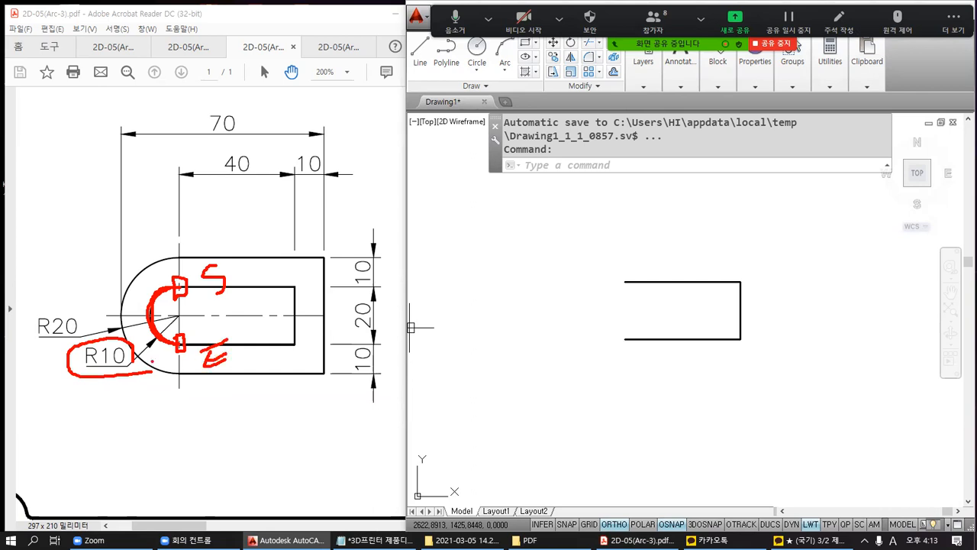
pyautogui.moveTo(97, 378); pyautogui.dragTo(140, 367)
pyautogui.press('Escape')
# Close the open left side with a start-end-radius arc from the upper line's left end to the lower line's left end, radius 10.
pyautogui.press('Escape')
pyautogui.write('a')
pyautogui.press('Return')
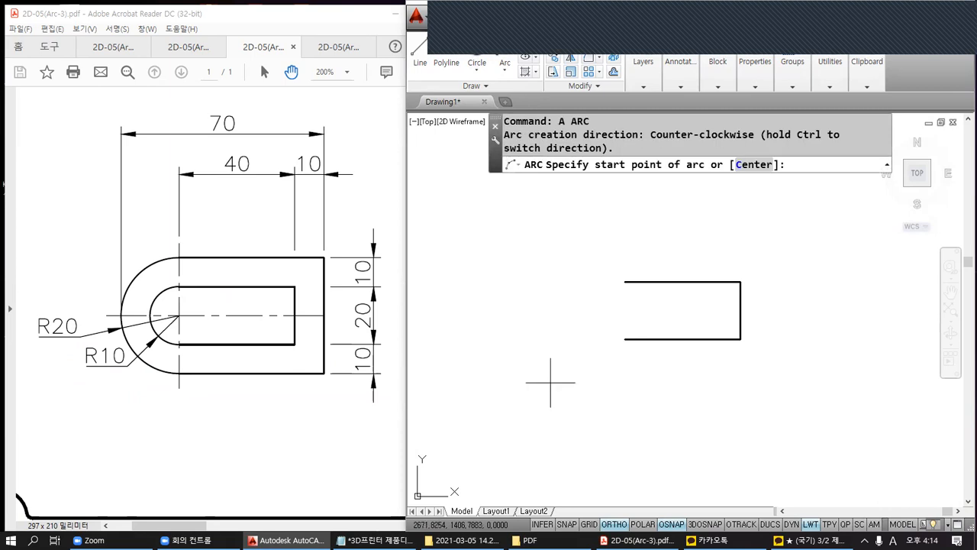
pyautogui.click(624, 282)
pyautogui.click(792, 164)
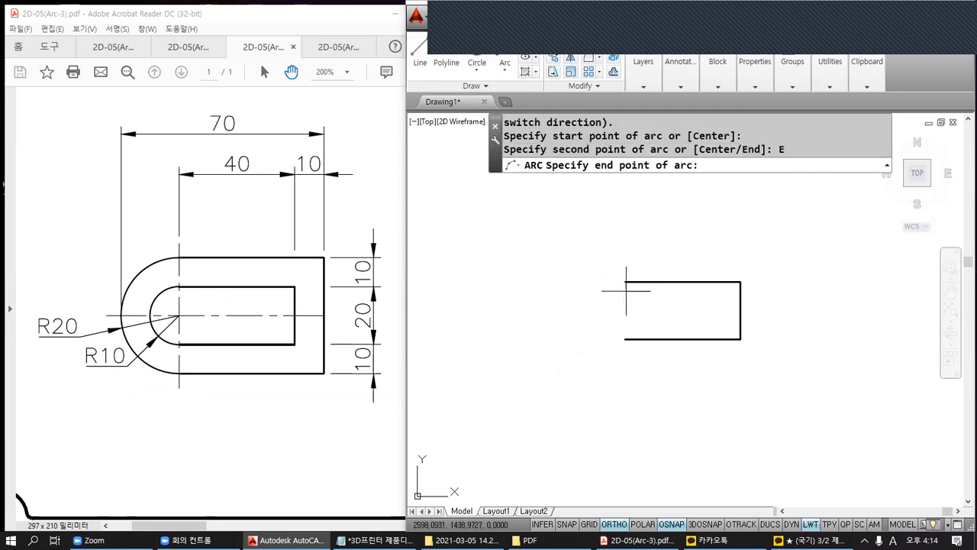
pyautogui.click(624, 339)
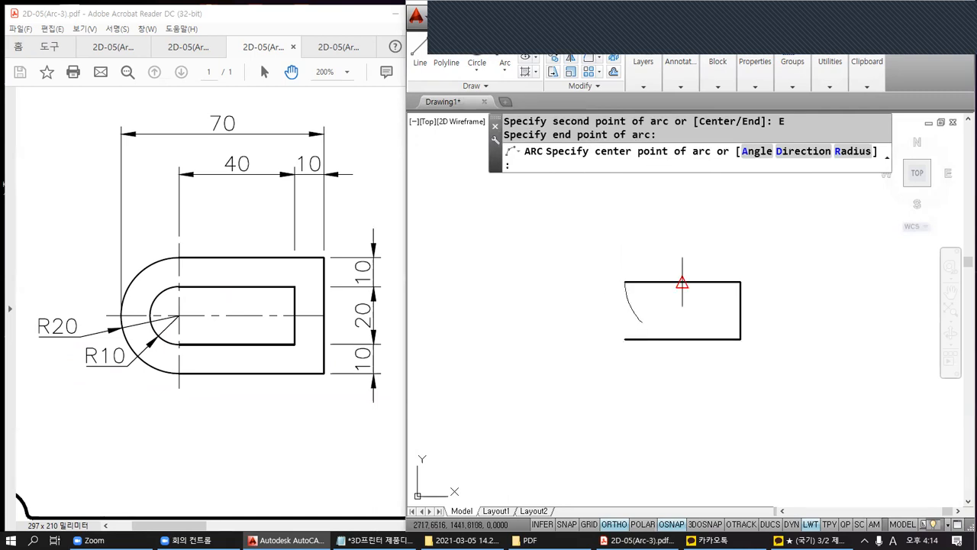
pyautogui.click(851, 164)
pyautogui.write('10')
pyautogui.press('Return')
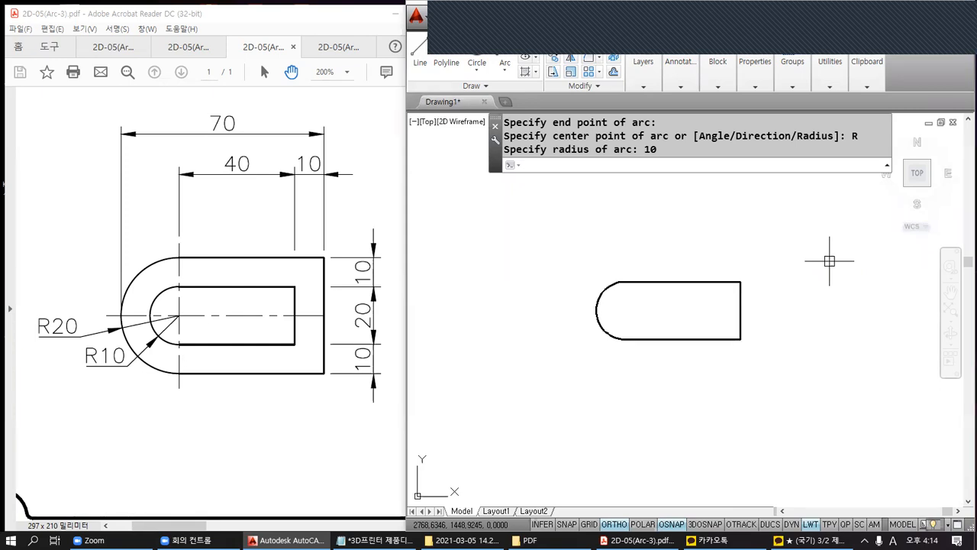
pyautogui.hotkey('ctrl', '2')
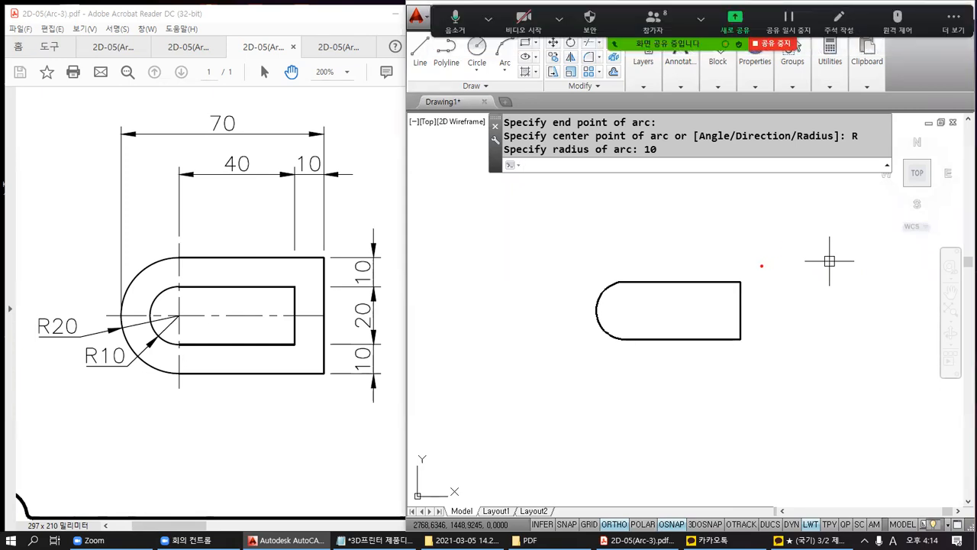
pyautogui.moveTo(620, 246)
pyautogui.mouseDown()
pyautogui.moveTo(768, 244)
pyautogui.moveTo(770, 374)
pyautogui.moveTo(611, 393)
pyautogui.mouseUp()
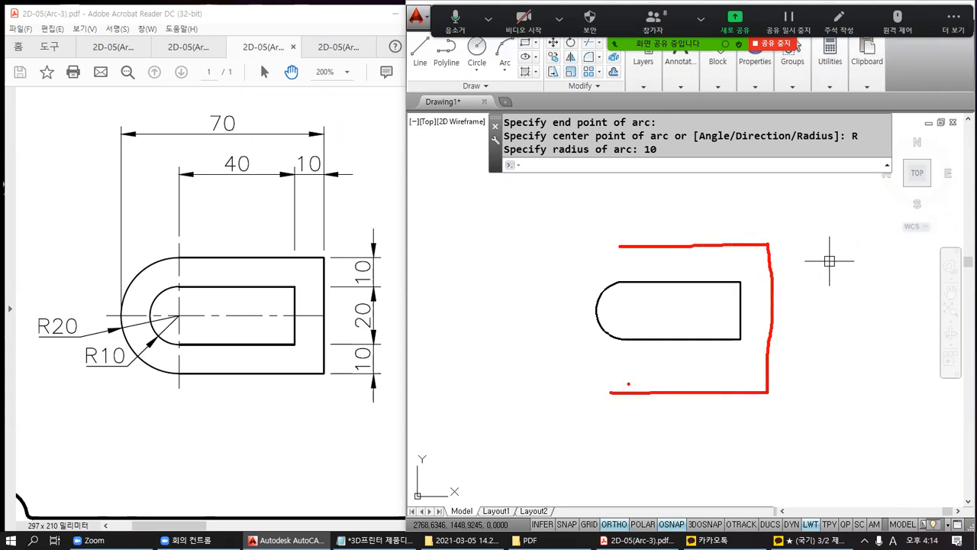
pyautogui.moveTo(623, 278)
pyautogui.mouseDown()
pyautogui.moveTo(612, 282)
pyautogui.moveTo(615, 245)
pyautogui.moveTo(767, 243)
pyautogui.moveTo(775, 389)
pyautogui.moveTo(648, 384)
pyautogui.mouseUp()
pyautogui.moveTo(820, 188); pyautogui.dragTo(841, 188)
pyautogui.moveTo(835, 174)
pyautogui.mouseDown()
pyautogui.moveTo(822, 188)
pyautogui.moveTo(829, 204)
pyautogui.mouseUp()
pyautogui.moveTo(844, 191)
pyautogui.mouseDown()
pyautogui.moveTo(844, 209)
pyautogui.moveTo(857, 210)
pyautogui.moveTo(883, 185)
pyautogui.moveTo(884, 205)
pyautogui.moveTo(910, 161)
pyautogui.mouseUp()
pyautogui.click(900, 200)
pyautogui.moveTo(788, 201); pyautogui.dragTo(912, 188)
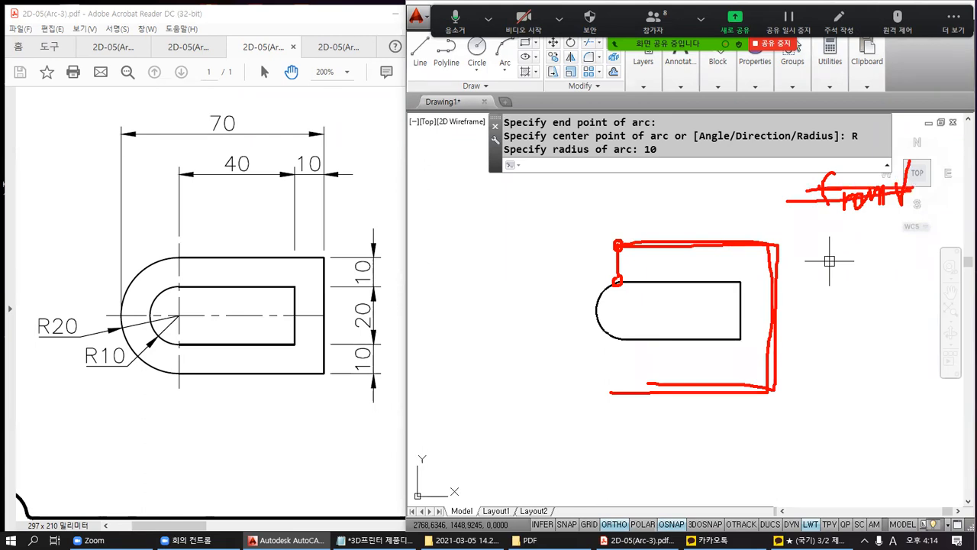
pyautogui.click(794, 44)
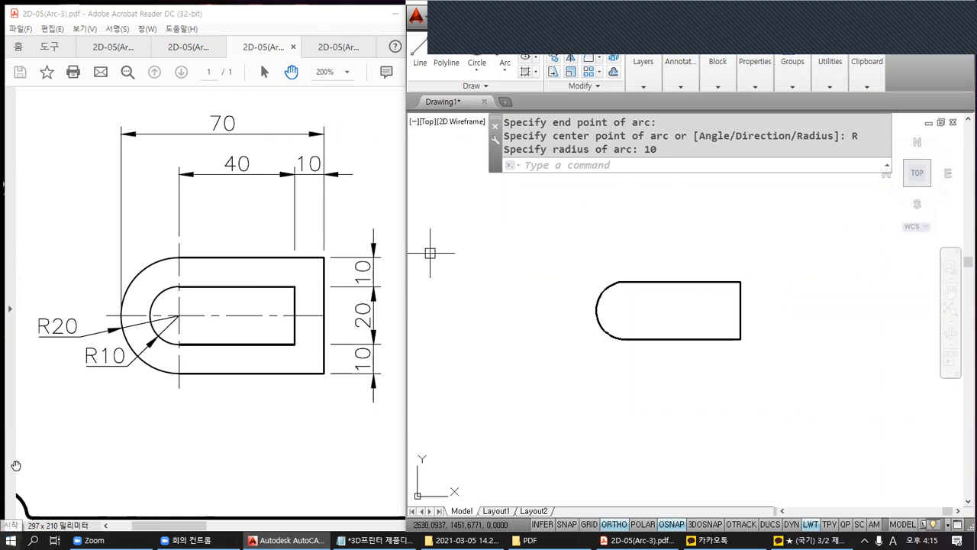
pyautogui.moveTo(798, 46)
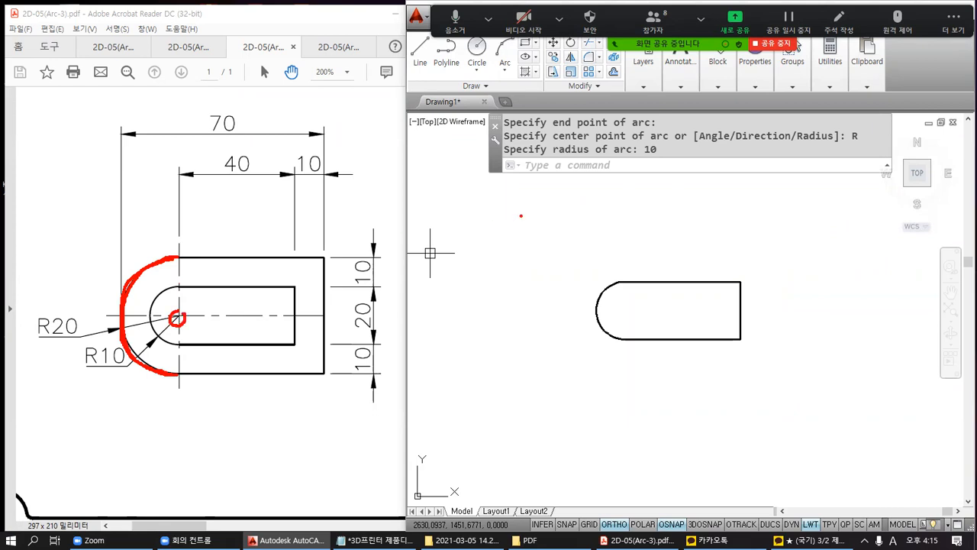
# Start the Arc command for the outer R20 curve.
pyautogui.press('Escape')
pyautogui.write('A')
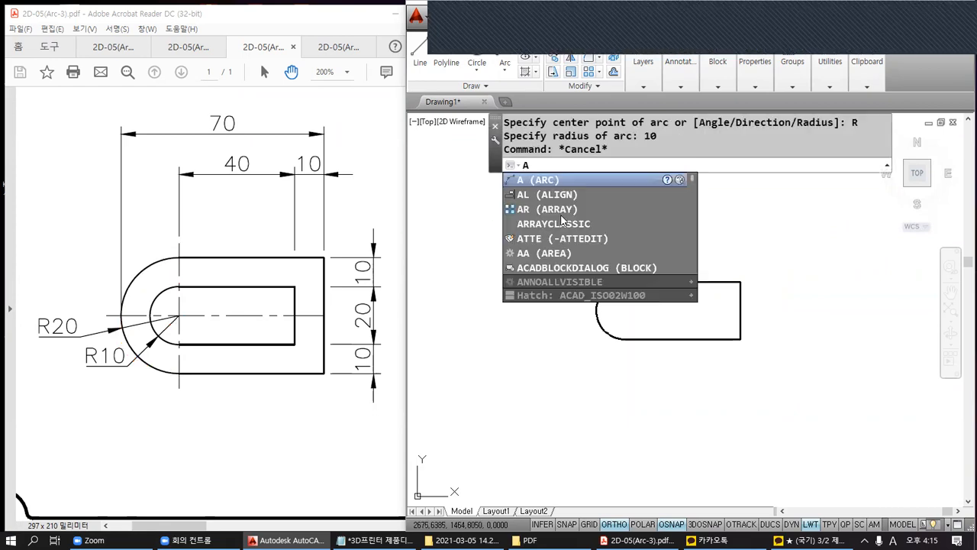
pyautogui.press('Return')
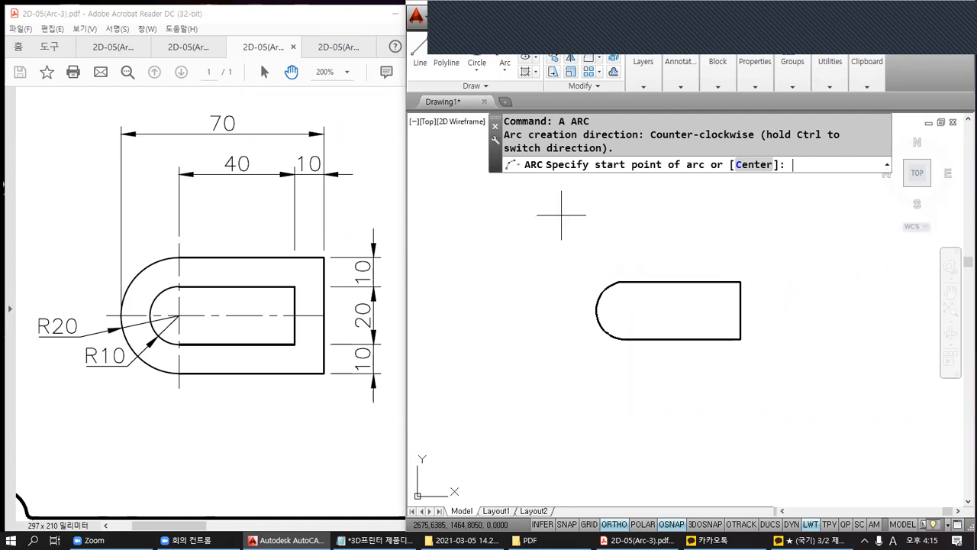
pyautogui.hotkey('ctrl', '2')
pyautogui.moveTo(599, 175); pyautogui.dragTo(710, 175)
pyautogui.moveTo(649, 187)
pyautogui.mouseDown()
pyautogui.moveTo(636, 201)
pyautogui.moveTo(657, 212)
pyautogui.moveTo(672, 187)
pyautogui.mouseUp()
pyautogui.moveTo(672, 189); pyautogui.dragTo(661, 205)
pyautogui.moveTo(666, 197); pyautogui.dragTo(680, 199)
pyautogui.moveTo(681, 184); pyautogui.dragTo(685, 221)
pyautogui.moveTo(739, 176)
pyautogui.mouseDown()
pyautogui.moveTo(778, 173)
pyautogui.moveTo(774, 195)
pyautogui.mouseUp()
pyautogui.moveTo(778, 188); pyautogui.dragTo(788, 199)
pyautogui.moveTo(784, 200)
pyautogui.mouseDown()
pyautogui.moveTo(788, 220)
pyautogui.moveTo(798, 206)
pyautogui.mouseUp()
pyautogui.moveTo(802, 197); pyautogui.dragTo(811, 208)
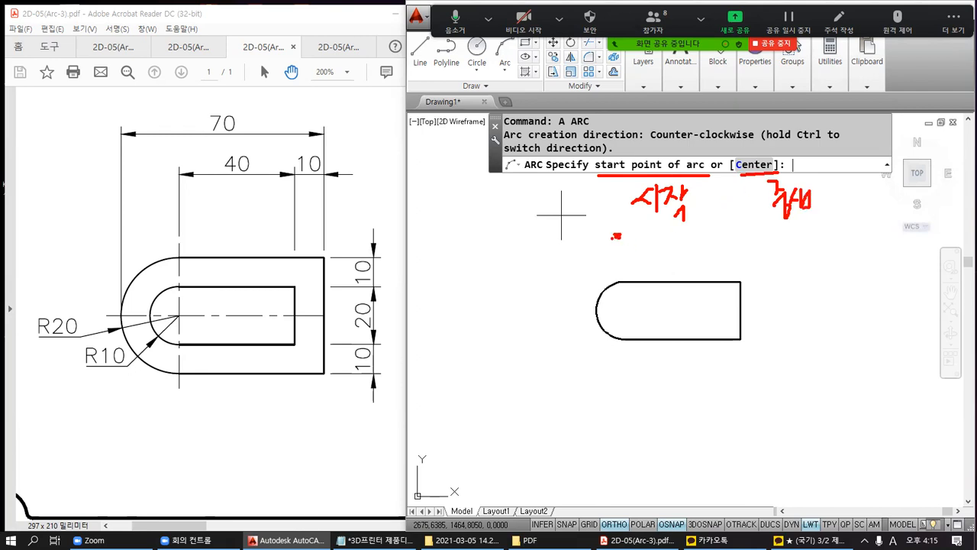
pyautogui.moveTo(642, 178)
pyautogui.mouseDown()
pyautogui.moveTo(657, 203)
pyautogui.moveTo(701, 128)
pyautogui.mouseUp()
pyautogui.moveTo(818, 221)
pyautogui.mouseDown()
pyautogui.moveTo(800, 226)
pyautogui.moveTo(739, 171)
pyautogui.moveTo(815, 194)
pyautogui.moveTo(815, 207)
pyautogui.mouseUp()
pyautogui.moveTo(616, 283)
pyautogui.mouseDown()
pyautogui.moveTo(596, 306)
pyautogui.moveTo(617, 336)
pyautogui.mouseUp()
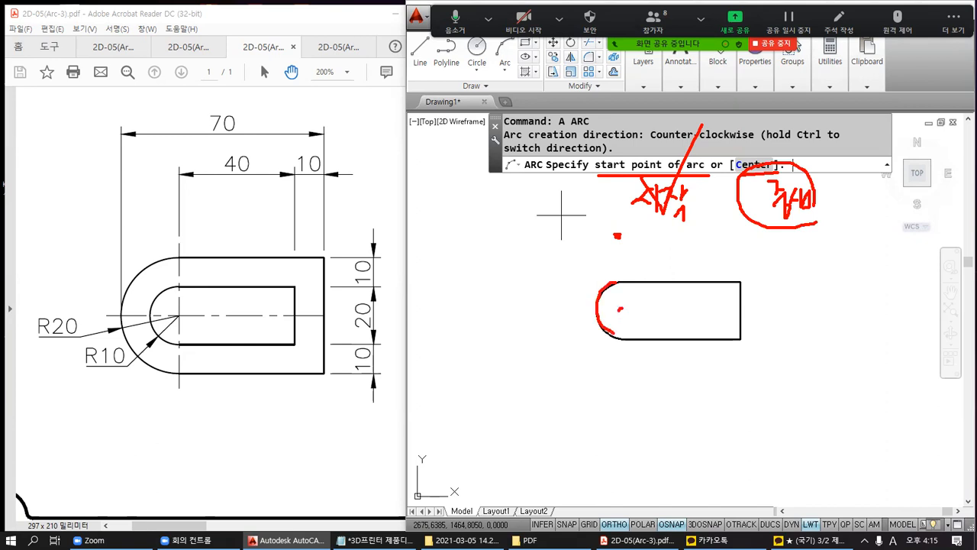
pyautogui.moveTo(703, 242)
pyautogui.mouseDown()
pyautogui.moveTo(699, 261)
pyautogui.moveTo(703, 242)
pyautogui.moveTo(723, 255)
pyautogui.moveTo(708, 258)
pyautogui.mouseUp()
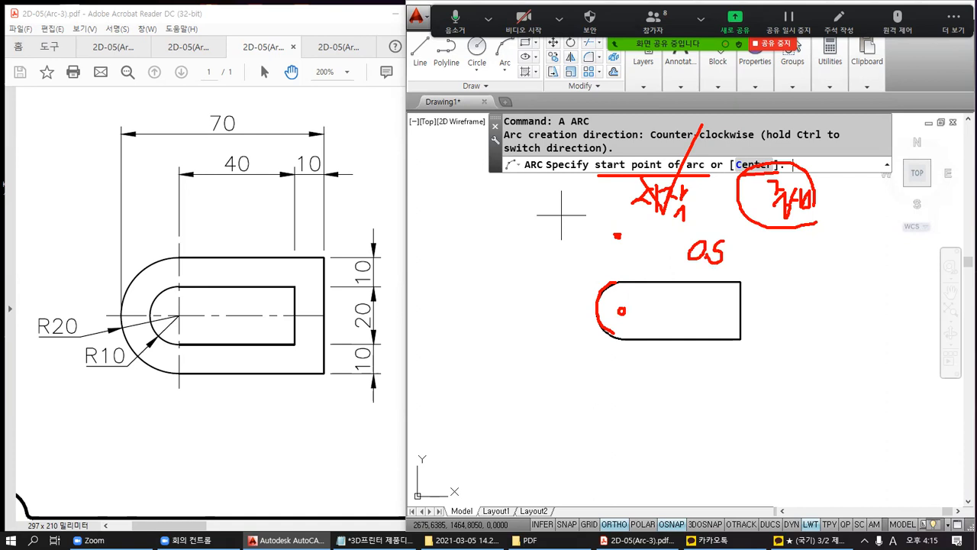
pyautogui.moveTo(749, 152); pyautogui.dragTo(758, 162)
pyautogui.click(839, 22)
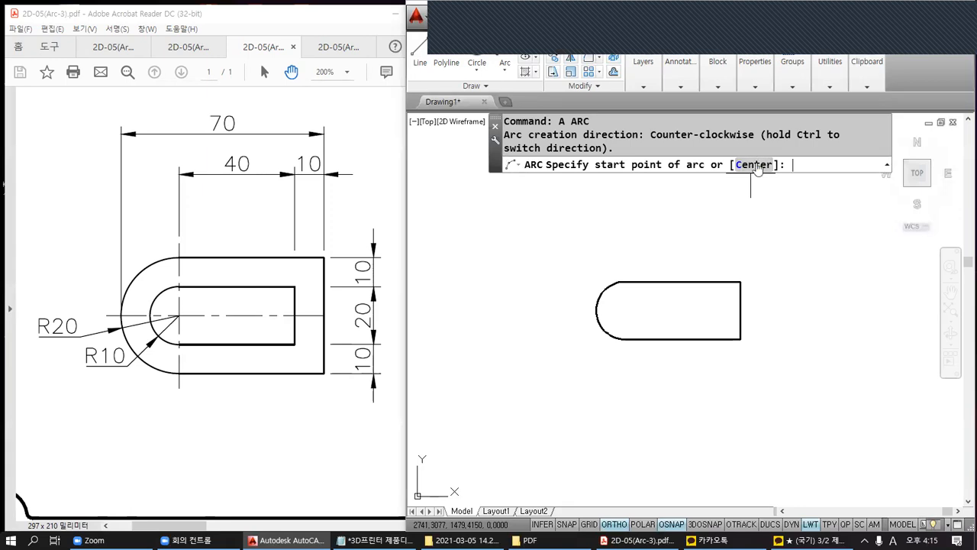
# Use the Center option and place the outer arc's center at the center of the R10 arc.
pyautogui.click(755, 165)
pyautogui.moveTo(707, 178)
pyautogui.mouseDown()
pyautogui.moveTo(600, 176)
pyautogui.moveTo(715, 183)
pyautogui.mouseUp()
pyautogui.moveTo(581, 181); pyautogui.dragTo(559, 180)
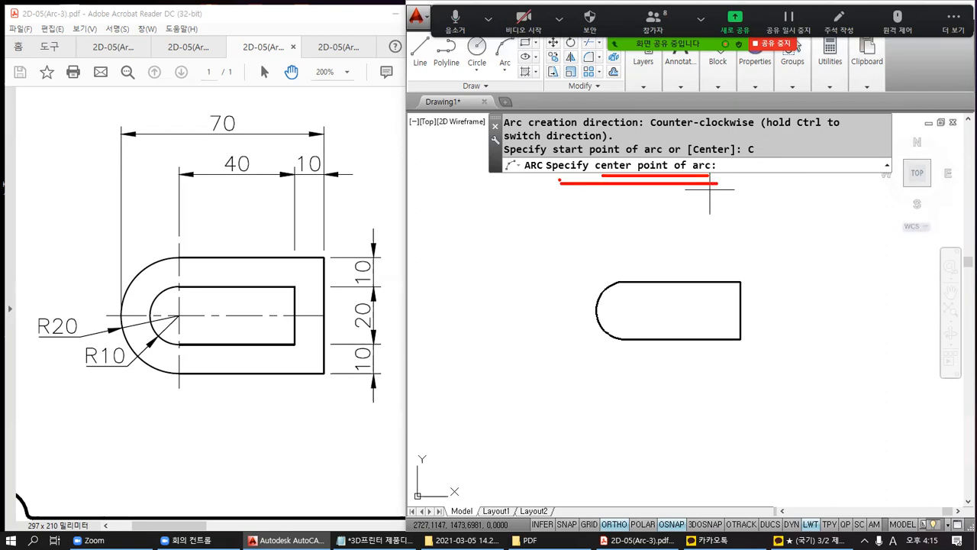
pyautogui.scroll(2, 575, 289)
pyautogui.moveTo(575, 289); pyautogui.dragTo(505, 223, button='middle')
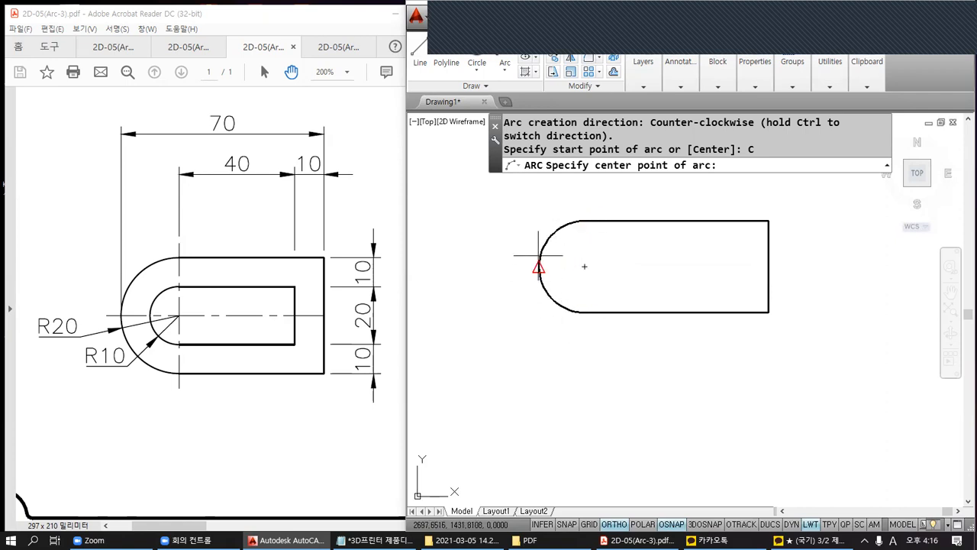
pyautogui.click(585, 267)
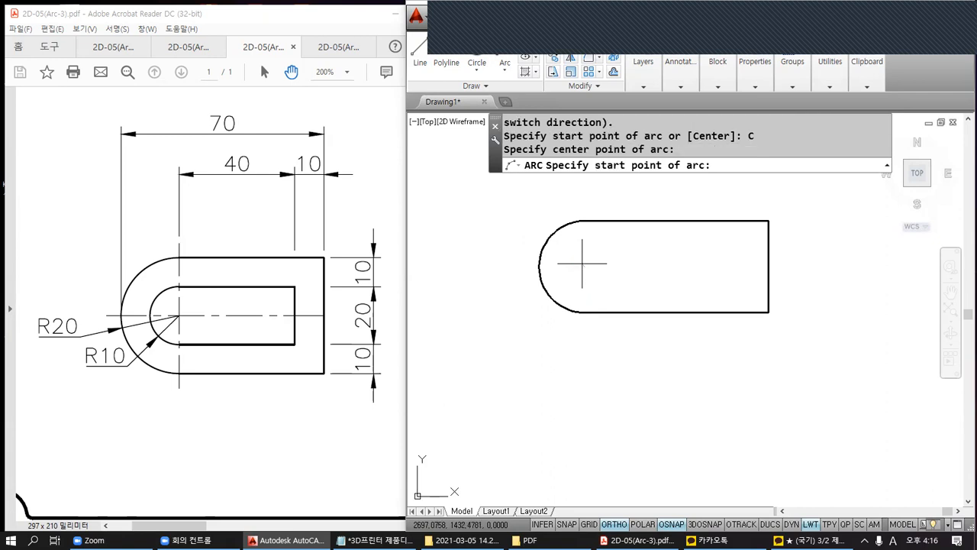
pyautogui.hotkey('ctrl', '2')
pyautogui.moveTo(537, 177); pyautogui.dragTo(702, 177)
pyautogui.moveTo(536, 180); pyautogui.dragTo(704, 181)
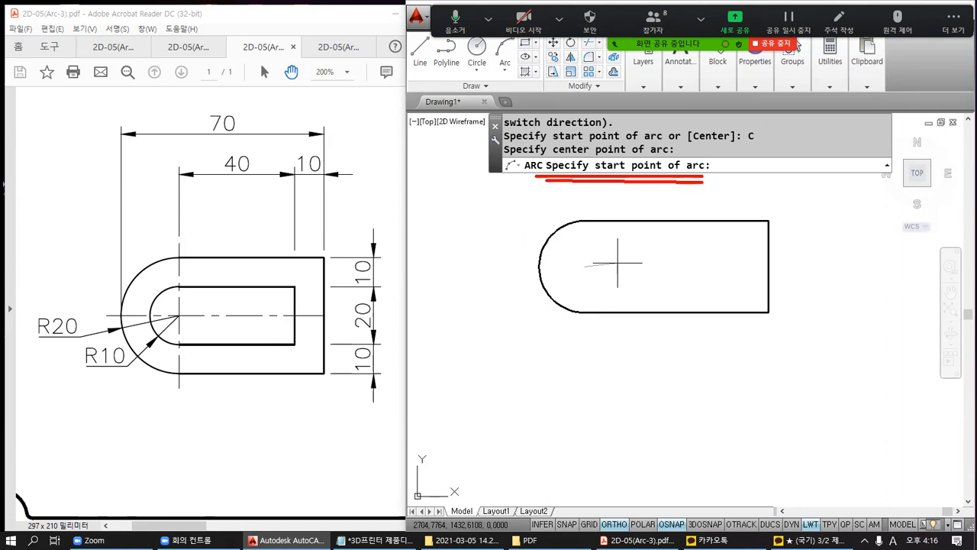
pyautogui.moveTo(584, 261)
pyautogui.mouseDown()
pyautogui.moveTo(582, 273)
pyautogui.moveTo(590, 263)
pyautogui.moveTo(578, 265)
pyautogui.moveTo(592, 186)
pyautogui.mouseUp()
pyautogui.moveTo(182, 314)
pyautogui.mouseDown()
pyautogui.moveTo(188, 260)
pyautogui.moveTo(223, 276)
pyautogui.moveTo(223, 293)
pyautogui.moveTo(236, 284)
pyautogui.mouseUp()
pyautogui.moveTo(244, 270)
pyautogui.mouseDown()
pyautogui.moveTo(239, 276)
pyautogui.moveTo(254, 278)
pyautogui.moveTo(246, 270)
pyautogui.mouseUp()
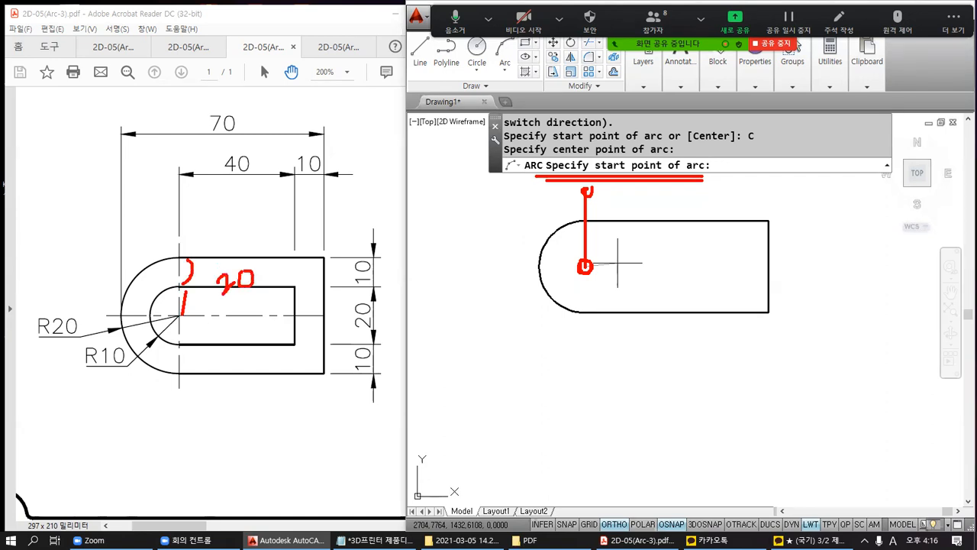
pyautogui.moveTo(740, 164)
pyautogui.mouseDown()
pyautogui.moveTo(744, 173)
pyautogui.moveTo(745, 164)
pyautogui.moveTo(727, 176)
pyautogui.moveTo(750, 157)
pyautogui.mouseUp()
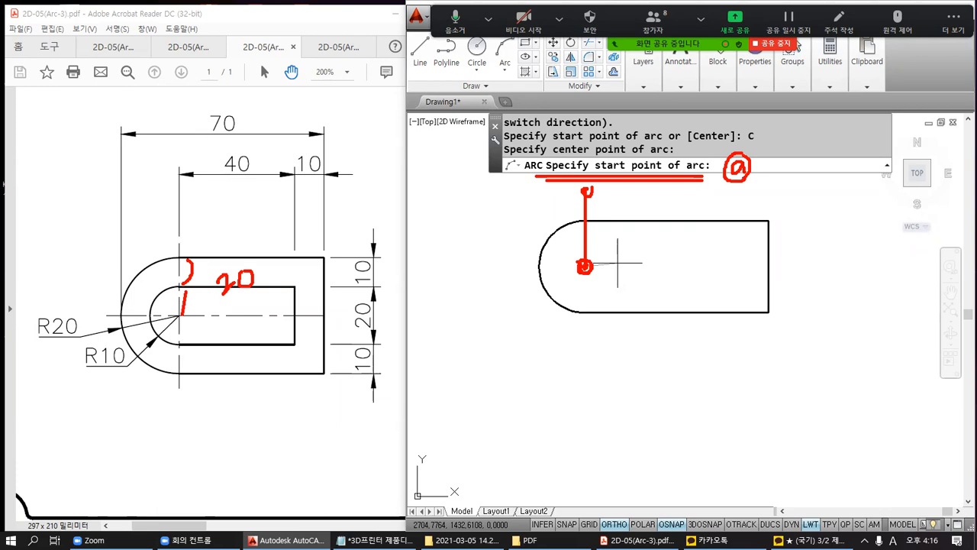
pyautogui.moveTo(765, 157); pyautogui.dragTo(764, 183)
pyautogui.moveTo(769, 157)
pyautogui.mouseDown()
pyautogui.moveTo(768, 185)
pyautogui.moveTo(809, 179)
pyautogui.moveTo(814, 162)
pyautogui.mouseUp()
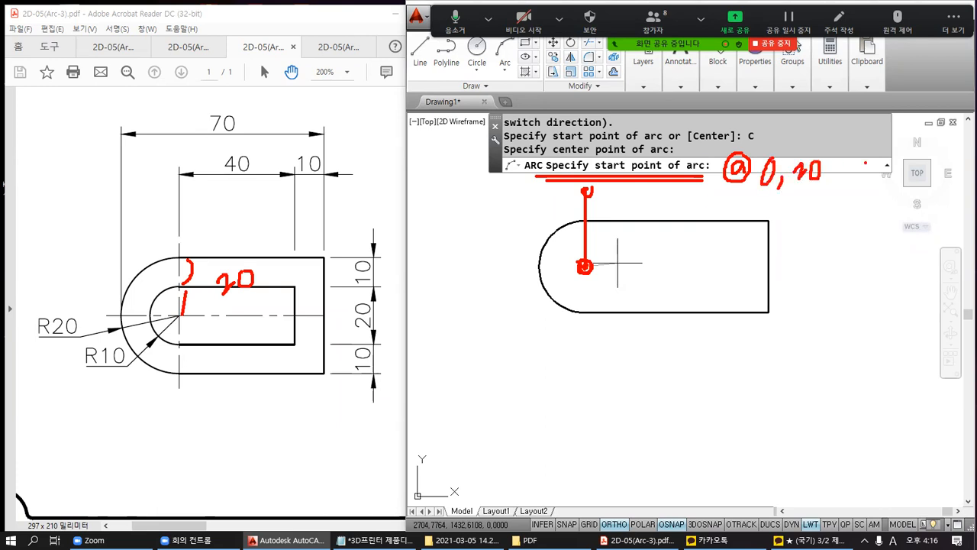
pyautogui.press('Escape')
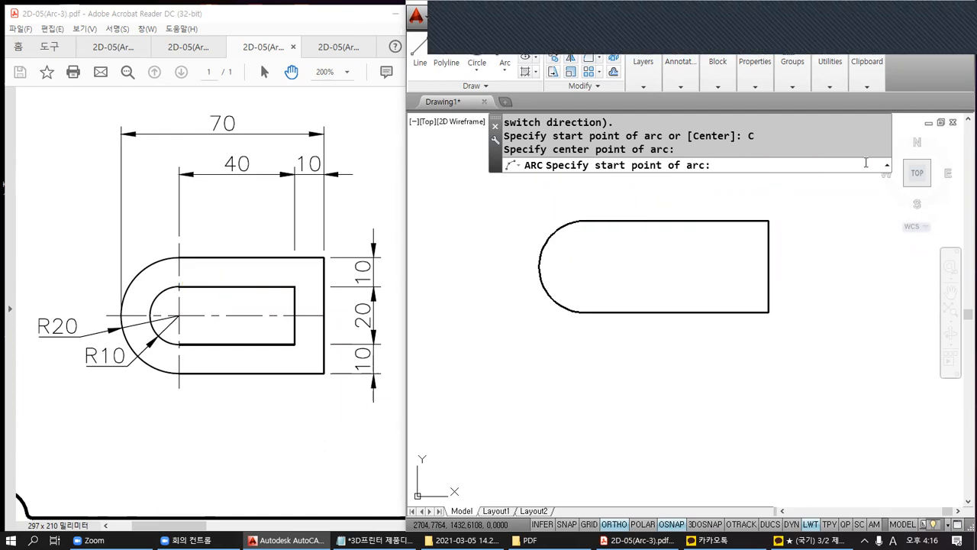
# Set the outer arc's start point 20 above its center with the relative coordinate @0,20.
pyautogui.write('@0,20')
pyautogui.press('Return')
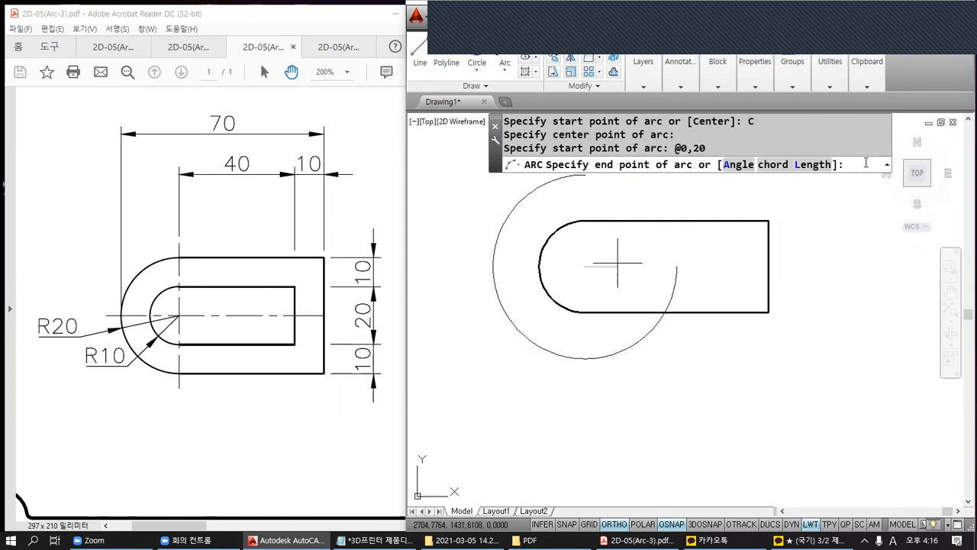
pyautogui.moveTo(574, 200); pyautogui.dragTo(575, 248, button='middle')
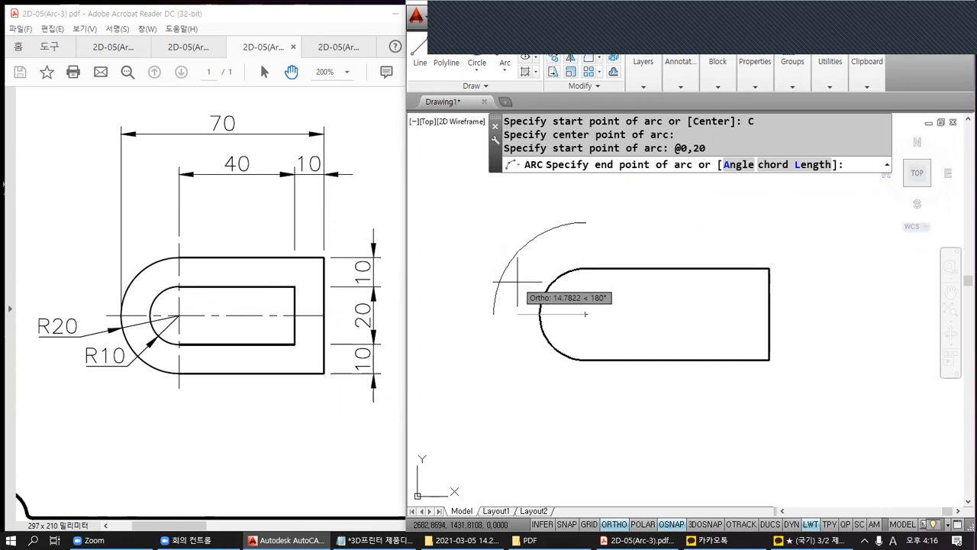
pyautogui.moveTo(797, 44)
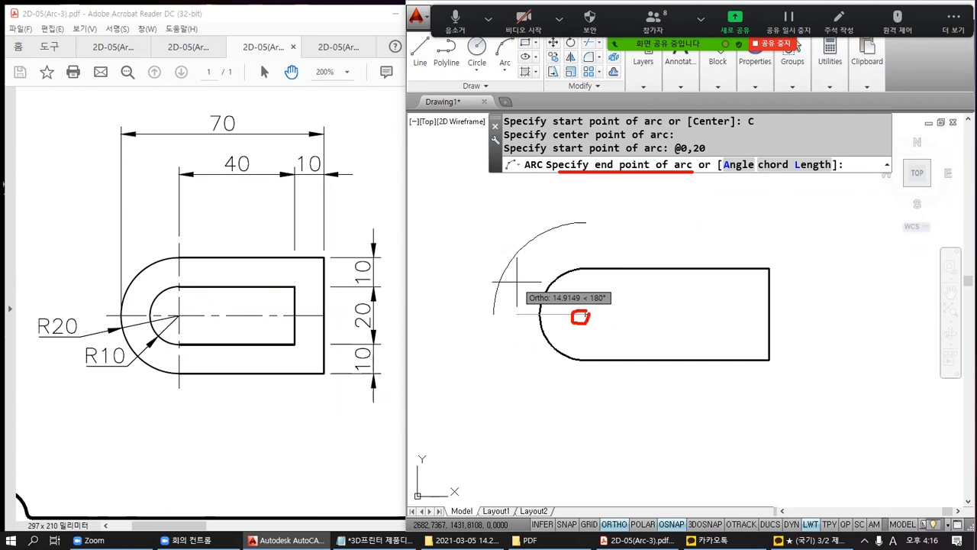
pyautogui.moveTo(593, 216)
pyautogui.mouseDown()
pyautogui.moveTo(585, 226)
pyautogui.moveTo(580, 218)
pyautogui.mouseUp()
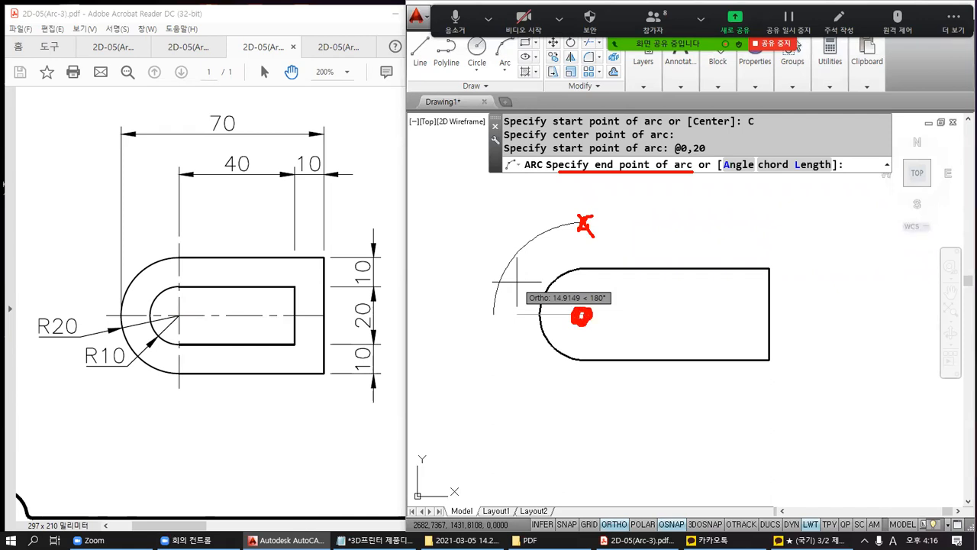
pyautogui.moveTo(584, 319); pyautogui.dragTo(582, 392)
pyautogui.moveTo(650, 385)
pyautogui.mouseDown()
pyautogui.moveTo(668, 397)
pyautogui.moveTo(671, 382)
pyautogui.mouseUp()
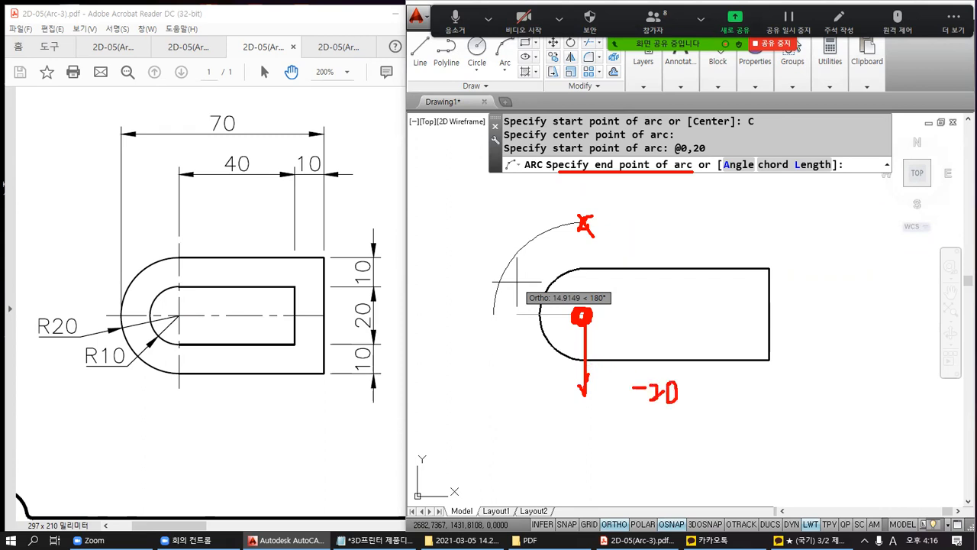
pyautogui.moveTo(645, 175); pyautogui.dragTo(665, 371)
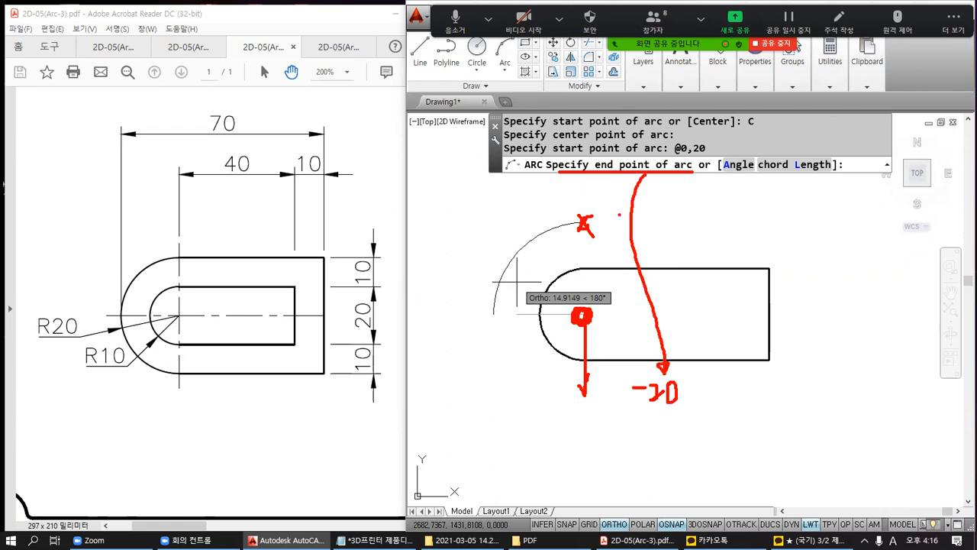
pyautogui.moveTo(584, 224)
pyautogui.mouseDown()
pyautogui.moveTo(506, 289)
pyautogui.moveTo(563, 425)
pyautogui.moveTo(594, 431)
pyautogui.mouseUp()
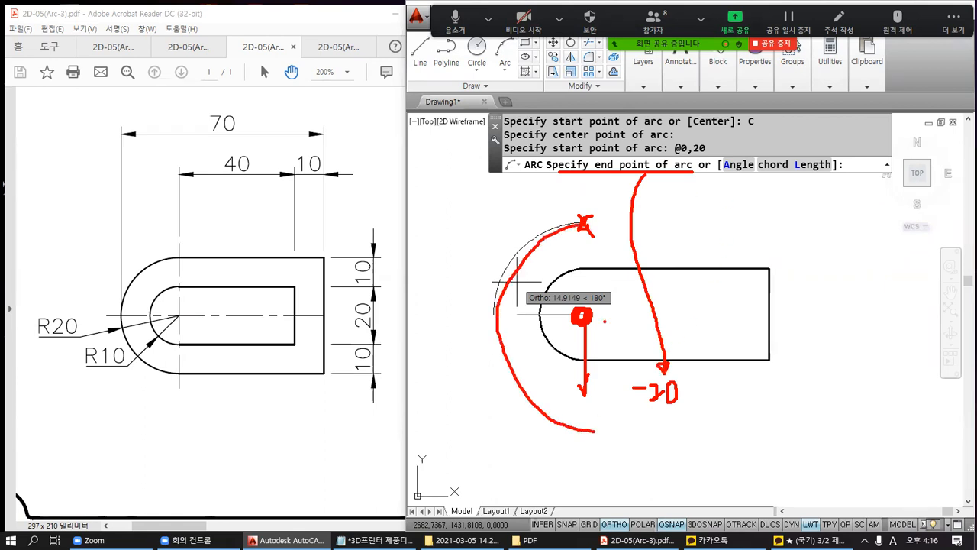
pyautogui.moveTo(606, 261); pyautogui.dragTo(603, 382)
pyautogui.moveTo(638, 302)
pyautogui.mouseDown()
pyautogui.moveTo(631, 338)
pyautogui.moveTo(655, 297)
pyautogui.mouseUp()
pyautogui.moveTo(646, 298); pyautogui.dragTo(638, 342)
pyautogui.moveTo(690, 298); pyautogui.dragTo(687, 322)
pyautogui.moveTo(740, 184)
pyautogui.mouseDown()
pyautogui.moveTo(749, 217)
pyautogui.moveTo(699, 307)
pyautogui.mouseUp()
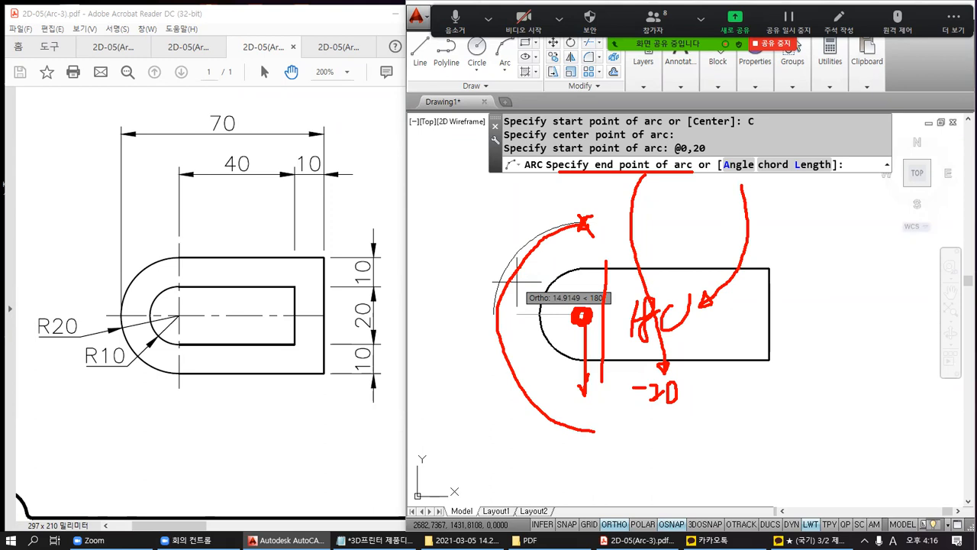
pyautogui.moveTo(634, 181)
pyautogui.mouseDown()
pyautogui.moveTo(593, 160)
pyautogui.moveTo(679, 150)
pyautogui.moveTo(684, 169)
pyautogui.moveTo(646, 184)
pyautogui.mouseUp()
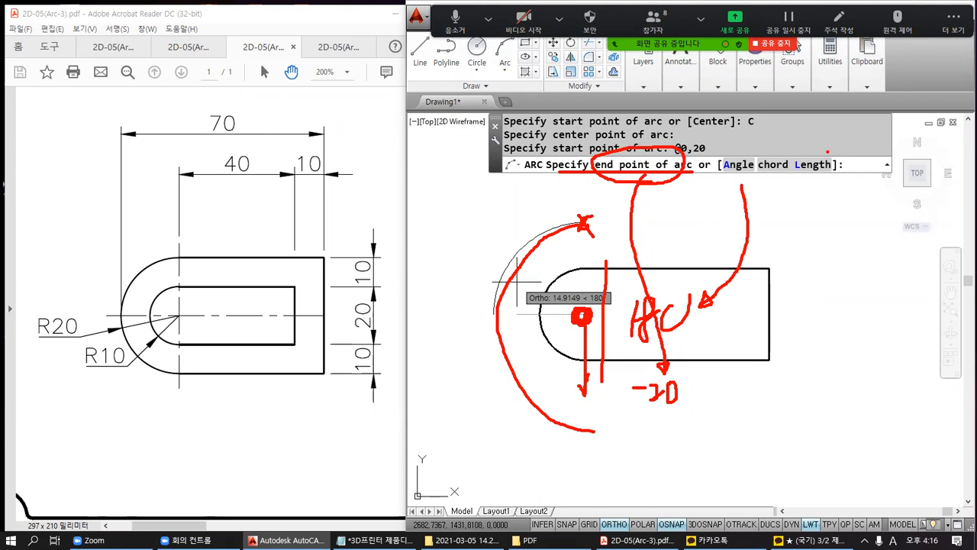
pyautogui.moveTo(861, 163)
pyautogui.mouseDown()
pyautogui.moveTo(852, 177)
pyautogui.moveTo(867, 159)
pyautogui.mouseUp()
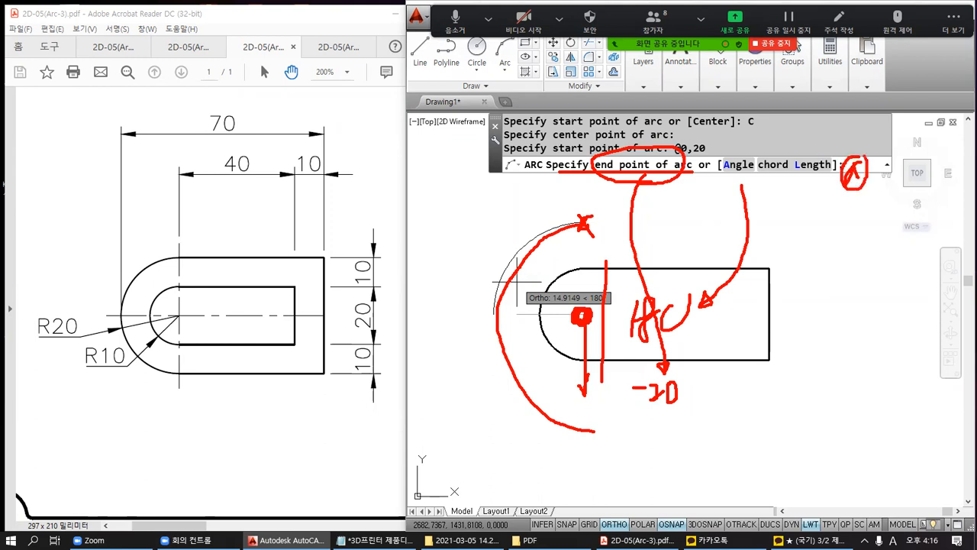
pyautogui.moveTo(582, 334)
pyautogui.mouseDown()
pyautogui.moveTo(588, 419)
pyautogui.moveTo(594, 400)
pyautogui.mouseUp()
pyautogui.moveTo(603, 415); pyautogui.dragTo(618, 429)
pyautogui.moveTo(616, 417)
pyautogui.mouseDown()
pyautogui.moveTo(624, 406)
pyautogui.moveTo(632, 423)
pyautogui.mouseUp()
pyautogui.moveTo(892, 165)
pyautogui.mouseDown()
pyautogui.moveTo(882, 180)
pyautogui.moveTo(920, 172)
pyautogui.mouseUp()
pyautogui.moveTo(924, 162); pyautogui.dragTo(947, 177)
pyautogui.moveTo(951, 157); pyautogui.dragTo(951, 177)
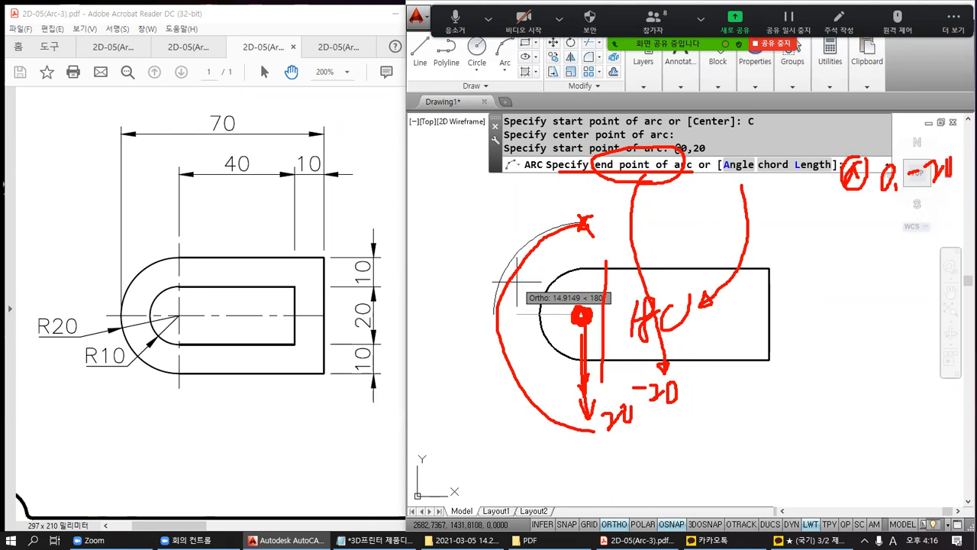
pyautogui.click(794, 43)
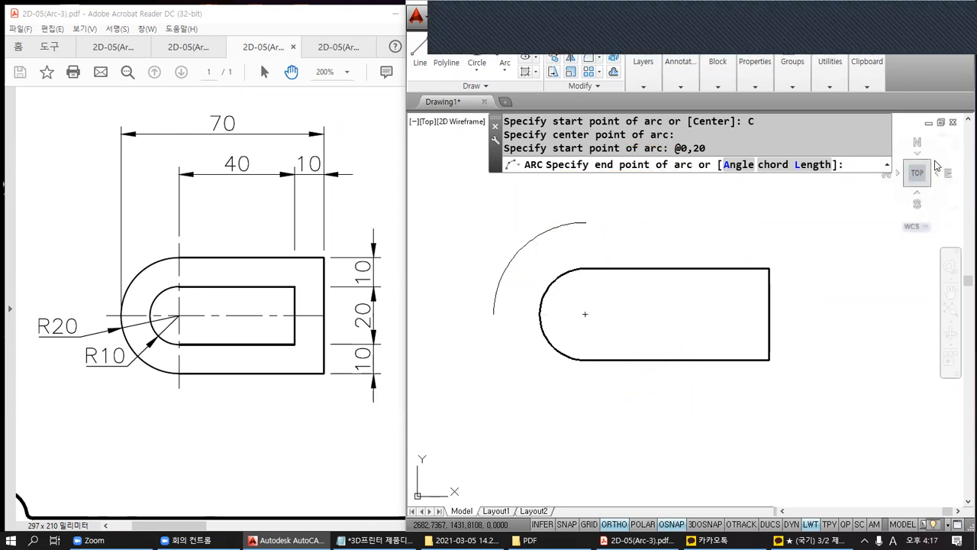
# Finish the outer R20 arc with its end point 20 below the center at @0,-20.
pyautogui.write('@0,-20')
pyautogui.press('Return')
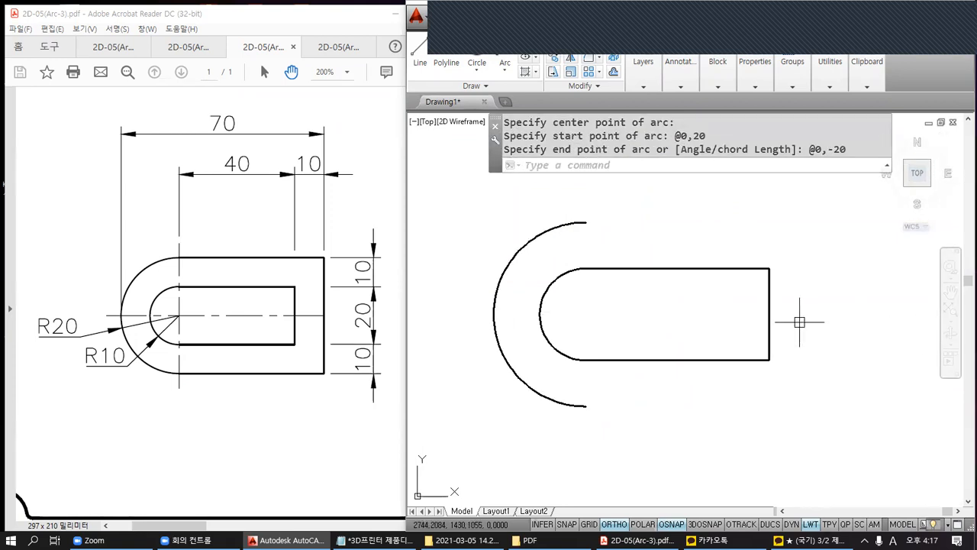
# Draw connected lines from the outer arc's lower end: 50 rightward, 40 upward, and back to the arc's upper end.
pyautogui.write('L')
pyautogui.press('Return')
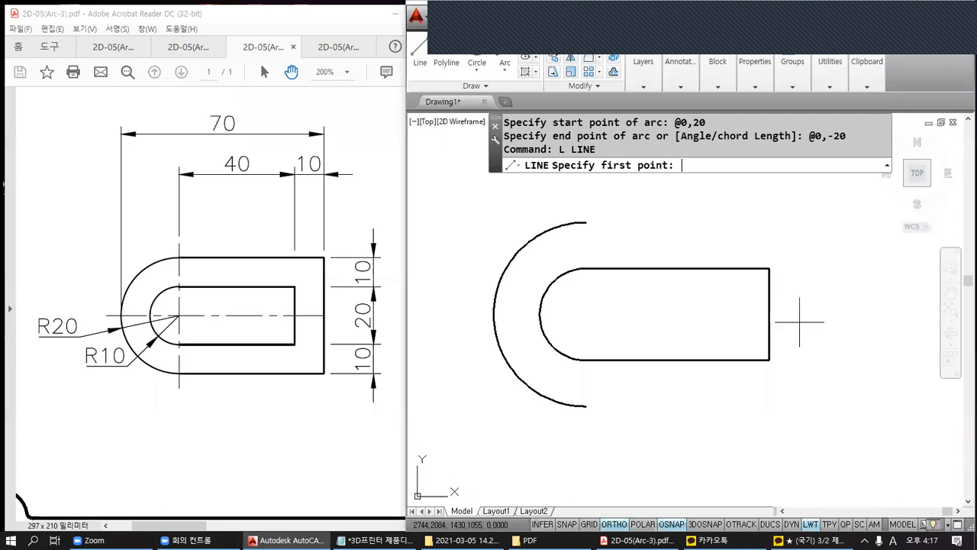
pyautogui.click(584, 406)
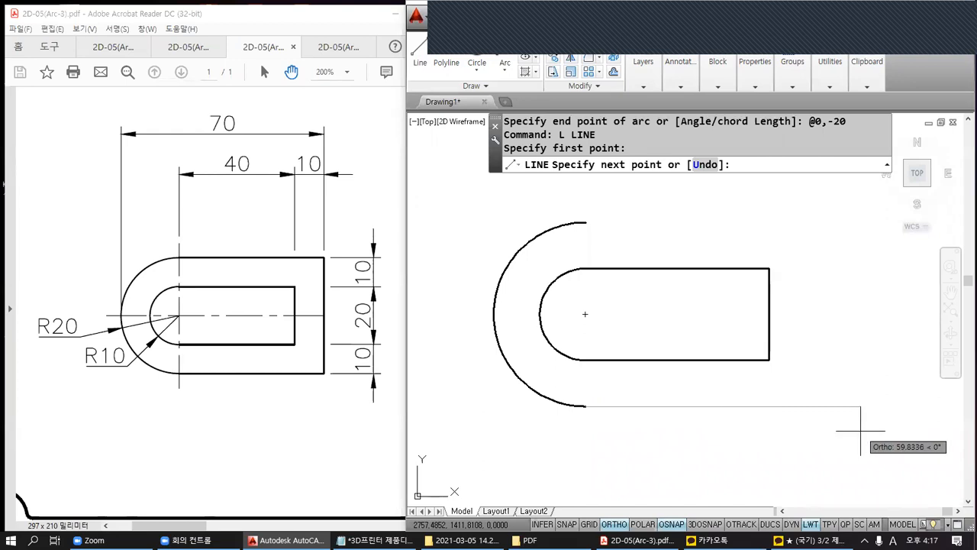
pyautogui.write('50')
pyautogui.press('Return')
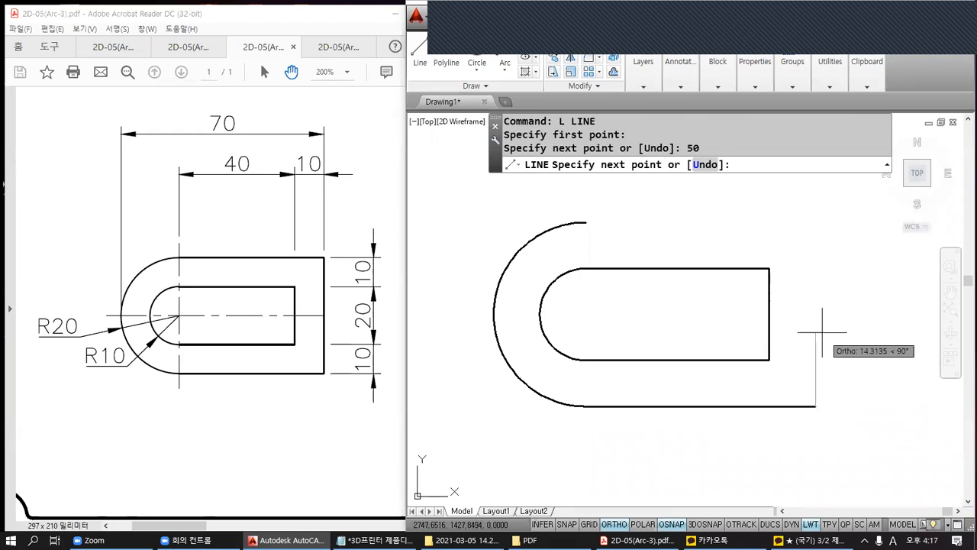
pyautogui.write('40')
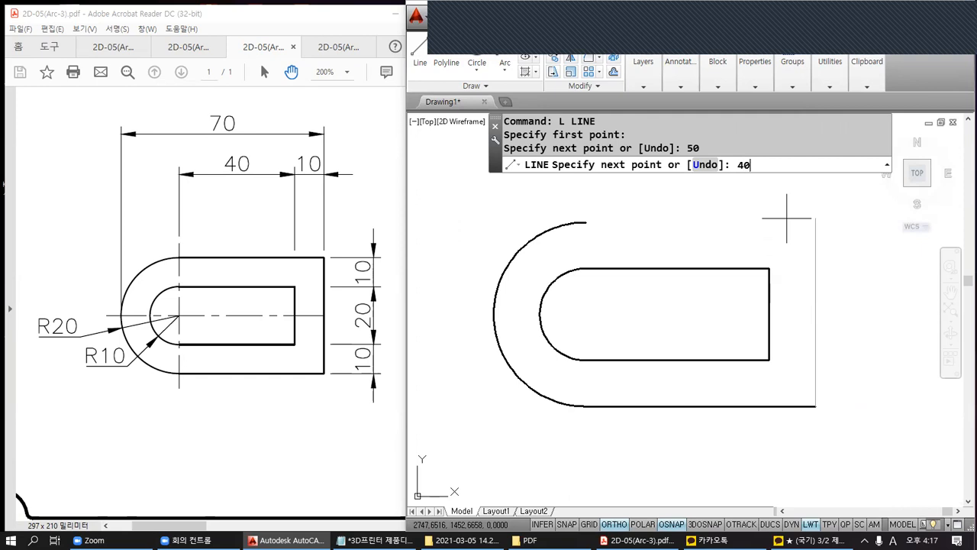
pyautogui.press('Return')
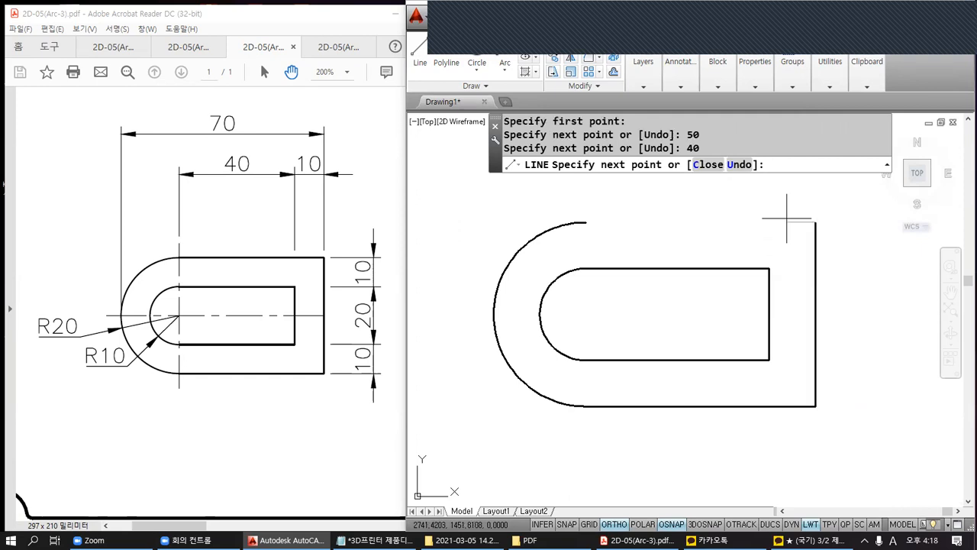
pyautogui.click(584, 222)
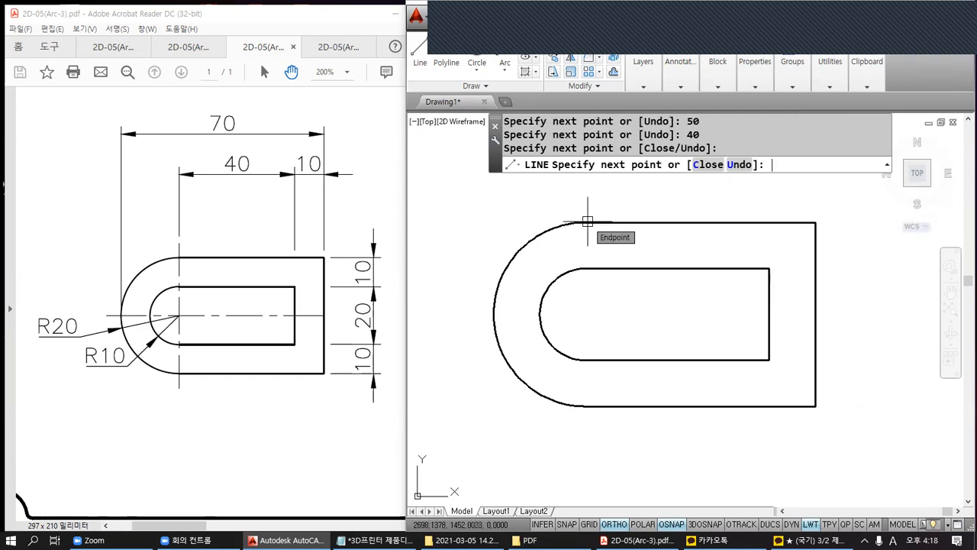
pyautogui.press('Return')
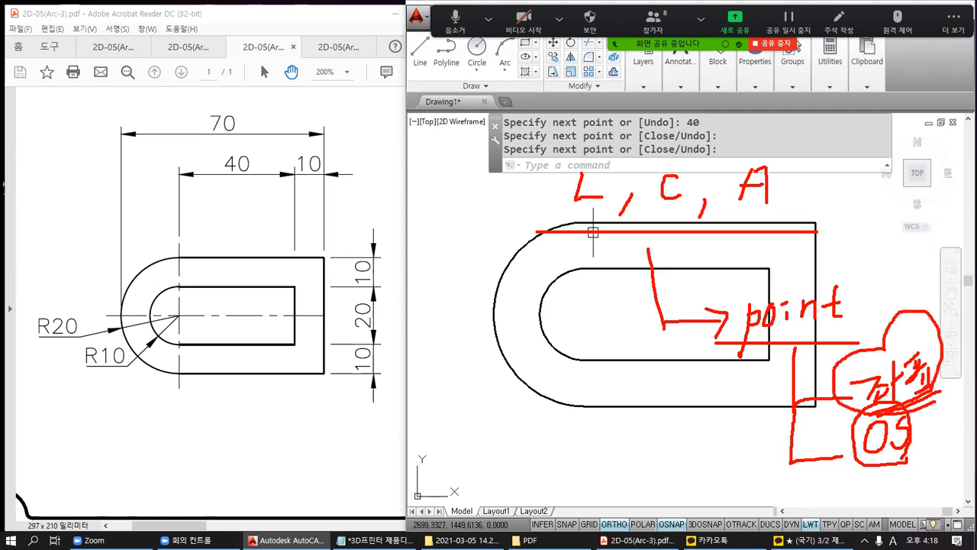
pyautogui.press('Escape')
pyautogui.press('Escape')
pyautogui.press('Escape')
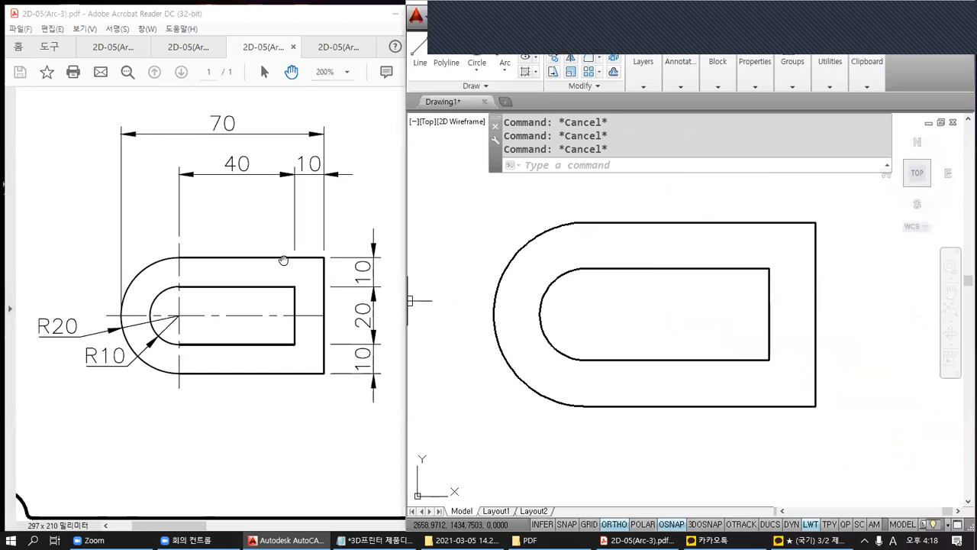
# Switch to the PDF sheet and examine the 70-wide figure with the R35 arc and R15 circle.
pyautogui.moveTo(284, 260)
pyautogui.mouseDown()
pyautogui.moveTo(329, 285)
pyautogui.moveTo(235, 294)
pyautogui.mouseUp()
pyautogui.keyDown('ctrl'); pyautogui.scroll(-3, 235, 295); pyautogui.keyUp('ctrl')
pyautogui.moveTo(264, 158)
pyautogui.mouseDown()
pyautogui.moveTo(229, 286)
pyautogui.moveTo(315, 263)
pyautogui.moveTo(179, 258)
pyautogui.mouseUp()
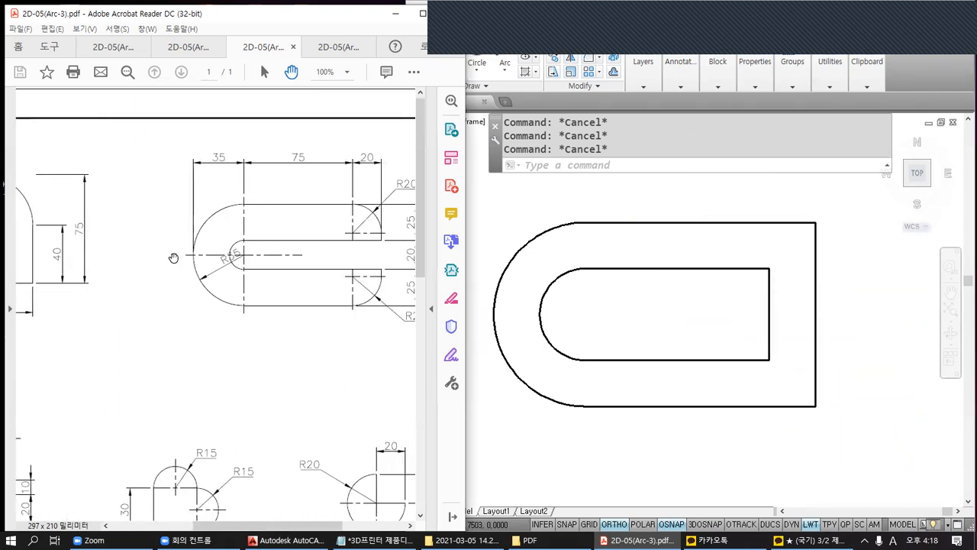
pyautogui.moveTo(137, 247); pyautogui.dragTo(303, 256)
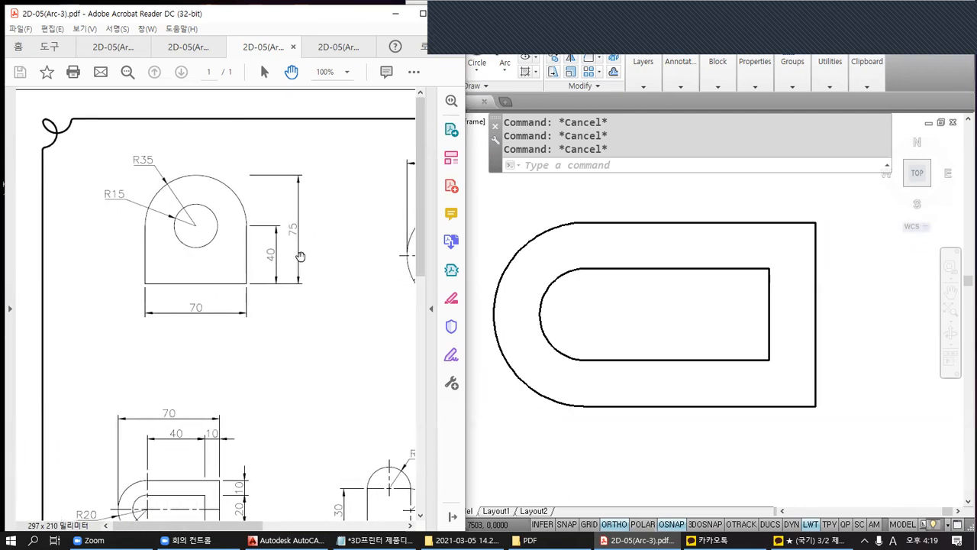
pyautogui.hotkey('ctrl', '2')
pyautogui.moveTo(323, 306)
pyautogui.mouseDown()
pyautogui.moveTo(151, 285)
pyautogui.moveTo(201, 133)
pyautogui.moveTo(328, 291)
pyautogui.mouseUp()
pyautogui.press('Escape')
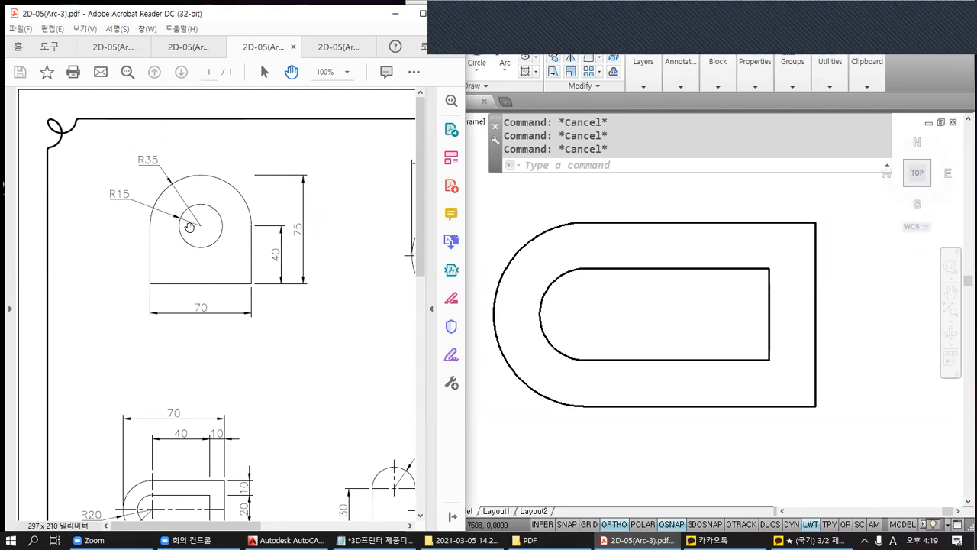
pyautogui.keyDown('ctrl'); pyautogui.scroll(1, 189, 227); pyautogui.keyUp('ctrl')
pyautogui.moveTo(186, 242)
pyautogui.mouseDown()
pyautogui.moveTo(136, 295)
pyautogui.moveTo(139, 305)
pyautogui.moveTo(266, 304)
pyautogui.moveTo(269, 235)
pyautogui.moveTo(237, 180)
pyautogui.moveTo(170, 177)
pyautogui.moveTo(136, 226)
pyautogui.mouseUp()
pyautogui.hotkey('ctrl', '2')
pyautogui.moveTo(196, 140); pyautogui.dragTo(200, 172)
pyautogui.moveTo(230, 131)
pyautogui.mouseDown()
pyautogui.moveTo(219, 148)
pyautogui.moveTo(241, 161)
pyautogui.moveTo(243, 143)
pyautogui.moveTo(254, 158)
pyautogui.mouseUp()
pyautogui.moveTo(257, 131)
pyautogui.mouseDown()
pyautogui.moveTo(266, 131)
pyautogui.moveTo(269, 162)
pyautogui.mouseUp()
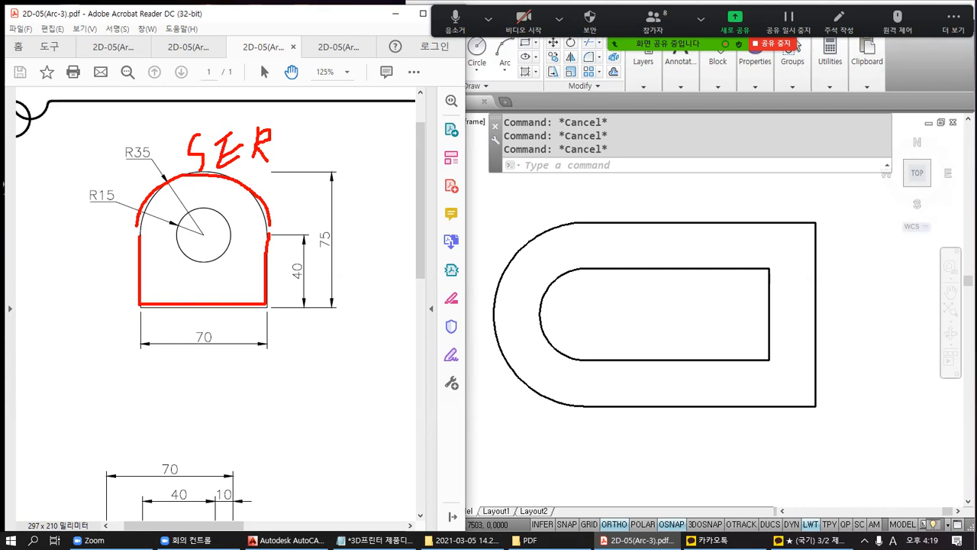
pyautogui.moveTo(255, 177); pyautogui.dragTo(259, 191)
pyautogui.moveTo(200, 209)
pyautogui.mouseDown()
pyautogui.moveTo(181, 224)
pyautogui.moveTo(208, 257)
pyautogui.moveTo(228, 215)
pyautogui.moveTo(203, 215)
pyautogui.mouseUp()
pyautogui.moveTo(76, 204)
pyautogui.mouseDown()
pyautogui.moveTo(114, 208)
pyautogui.moveTo(113, 178)
pyautogui.moveTo(109, 217)
pyautogui.mouseUp()
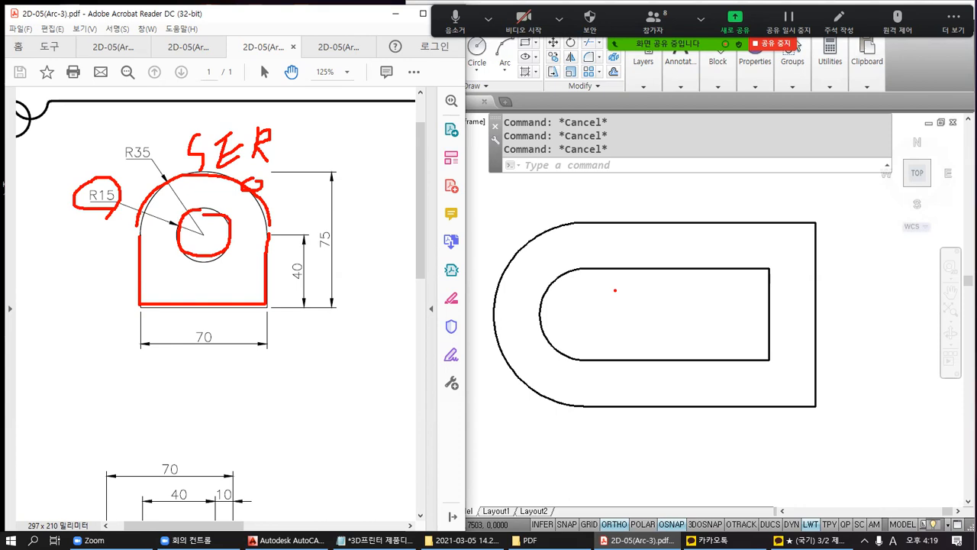
pyautogui.press('Escape')
# Switch back to AutoCAD and draw three connected lines in empty space beside the finished figure: 40 down, 70 rightward and 40 up.
pyautogui.scroll(-4, 665, 304)
pyautogui.scroll(2, 665, 304)
pyautogui.moveTo(666, 303)
pyautogui.mouseDown(button='middle')
pyautogui.moveTo(574, 304)
pyautogui.moveTo(526, 280)
pyautogui.mouseUp(button='middle')
pyautogui.moveTo(748, 281)
pyautogui.mouseDown(button='middle')
pyautogui.moveTo(653, 293)
pyautogui.moveTo(616, 320)
pyautogui.mouseUp(button='middle')
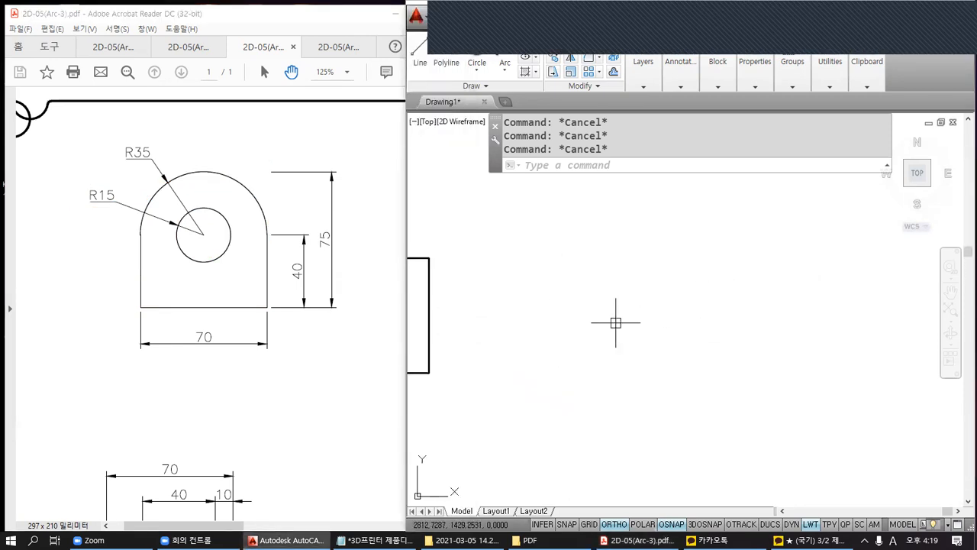
pyautogui.write('l')
pyautogui.press('Return')
pyautogui.click(647, 275)
pyautogui.write('4')
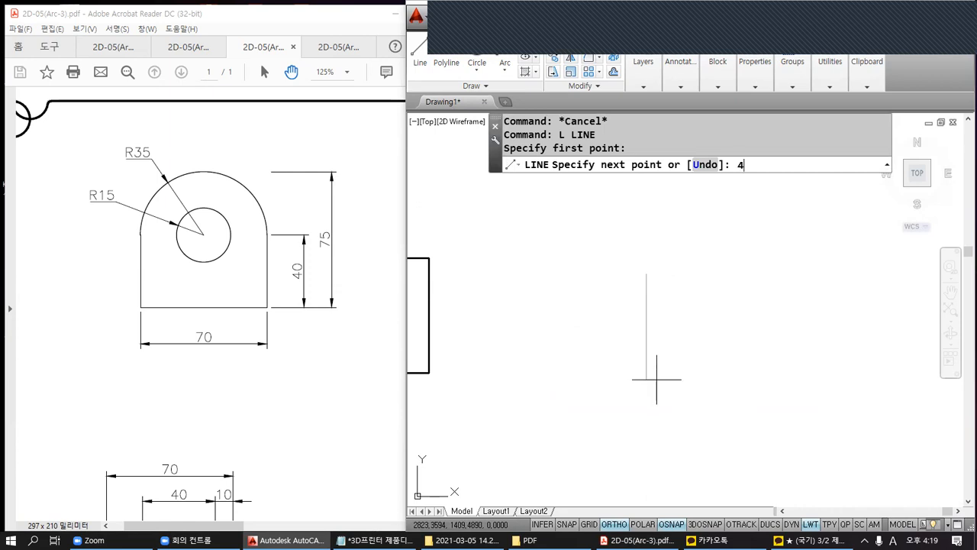
pyautogui.write('0')
pyautogui.press('Return')
pyautogui.write('70')
pyautogui.press('Return')
pyautogui.write('40')
pyautogui.press('Return')
pyautogui.press('Return')
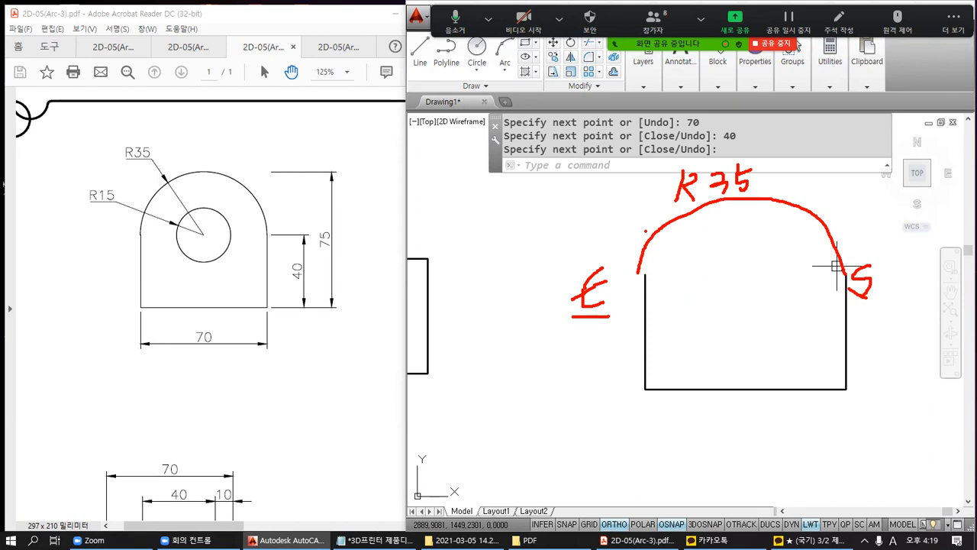
# Close the open top with a start-end-radius arc from the right line's upper end to the left line's upper end, radius 35.
pyautogui.press('Escape')
pyautogui.write('a')
pyautogui.press('Return')
pyautogui.click(846, 274)
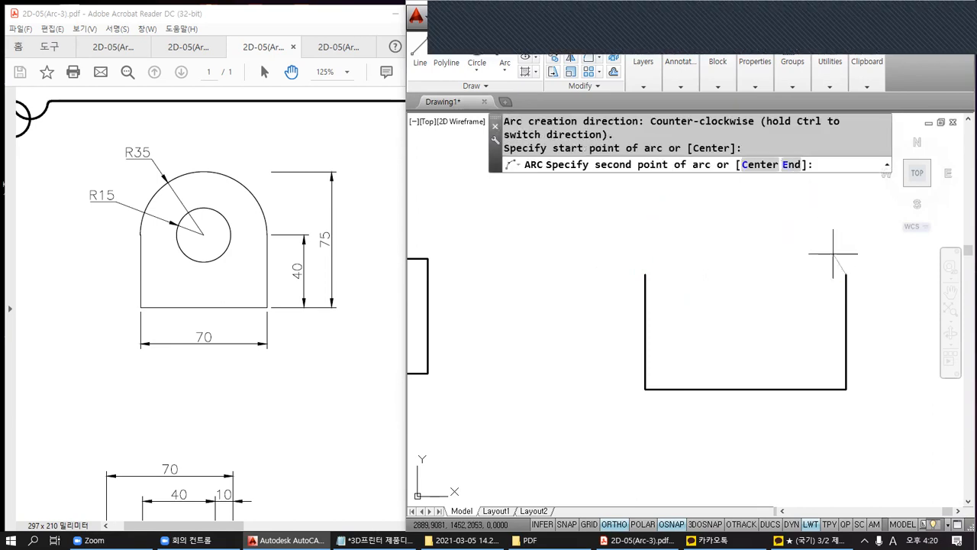
pyautogui.click(794, 165)
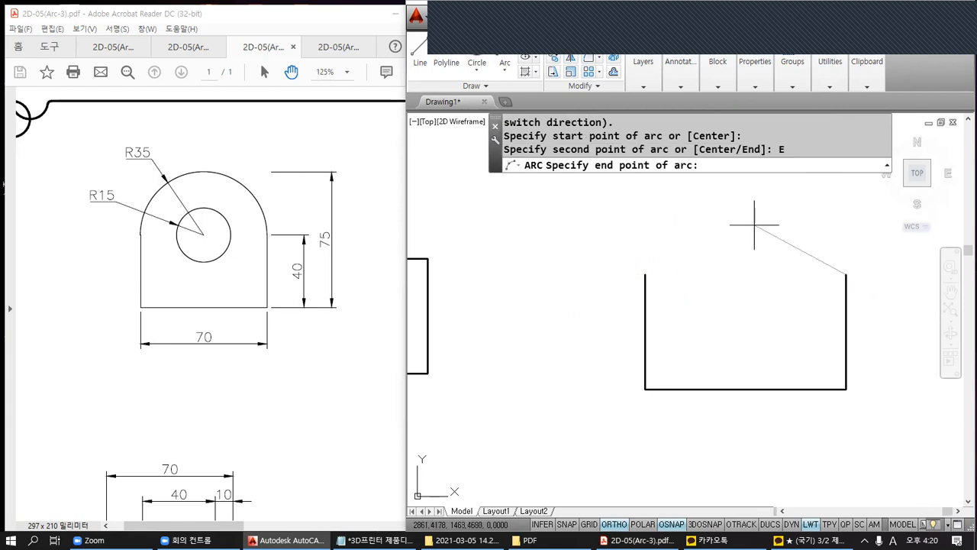
pyautogui.click(646, 274)
pyautogui.click(853, 153)
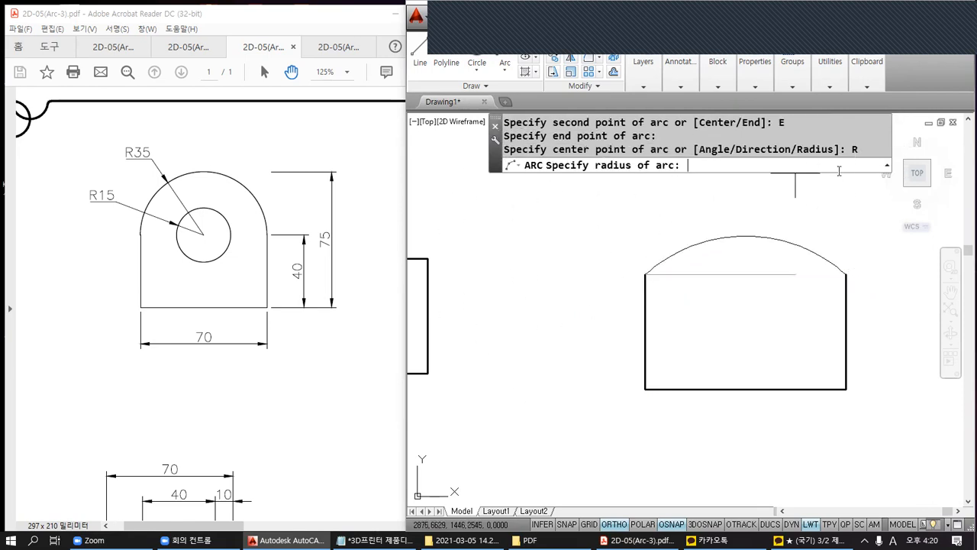
pyautogui.write('35')
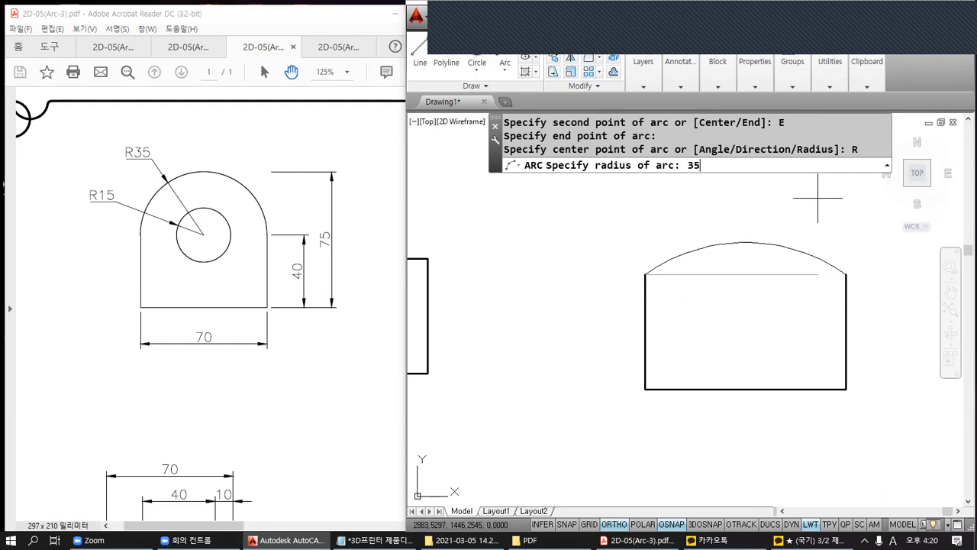
pyautogui.press('Return')
# Draw a circle of radius 15 centred on the R35 arc's centre inside the arched outline.
pyautogui.moveTo(751, 314); pyautogui.dragTo(624, 338, button='middle')
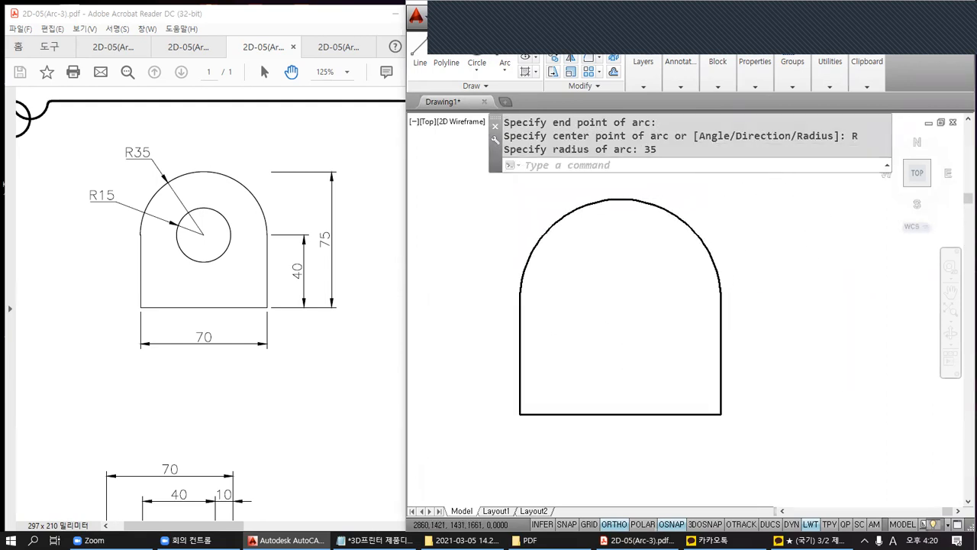
pyautogui.write('C')
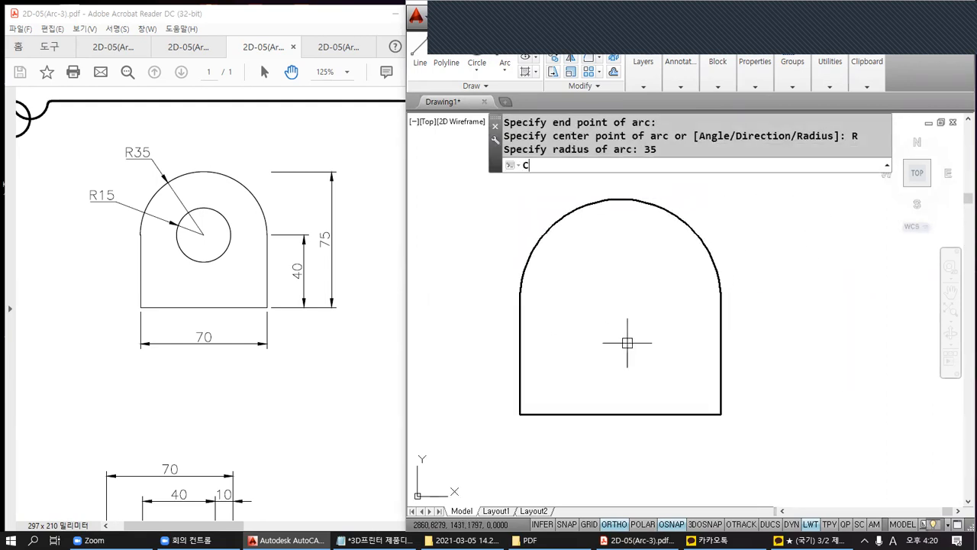
pyautogui.press('Return')
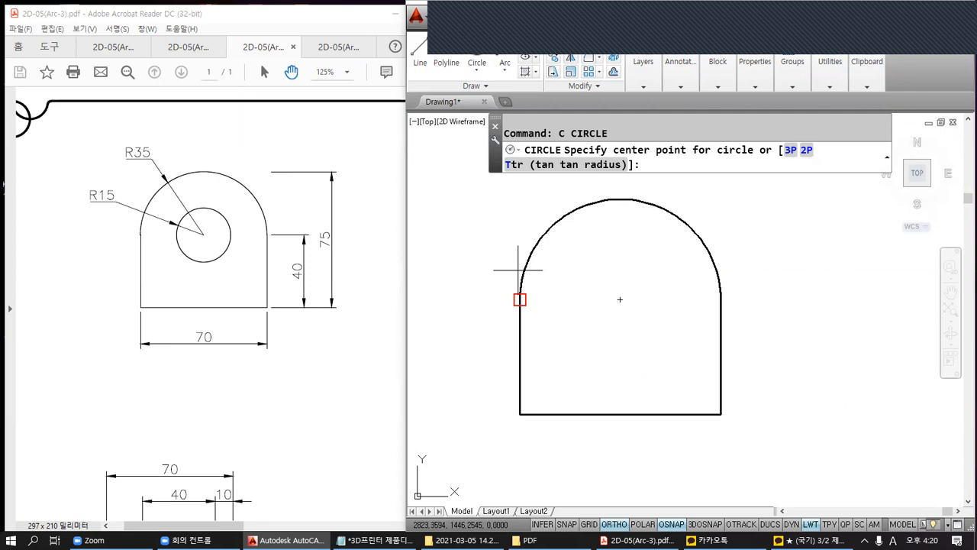
pyautogui.click(619, 299)
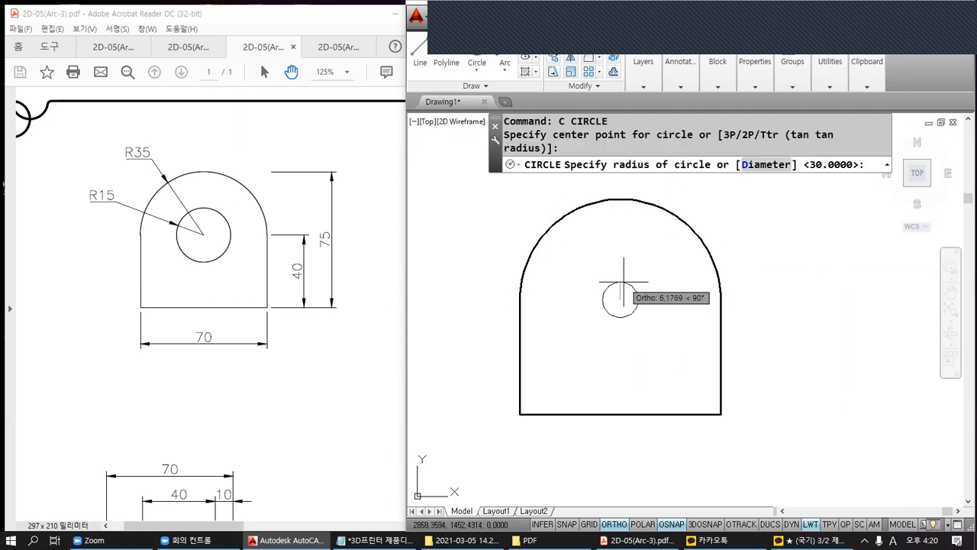
pyautogui.write('15')
pyautogui.press('Return')
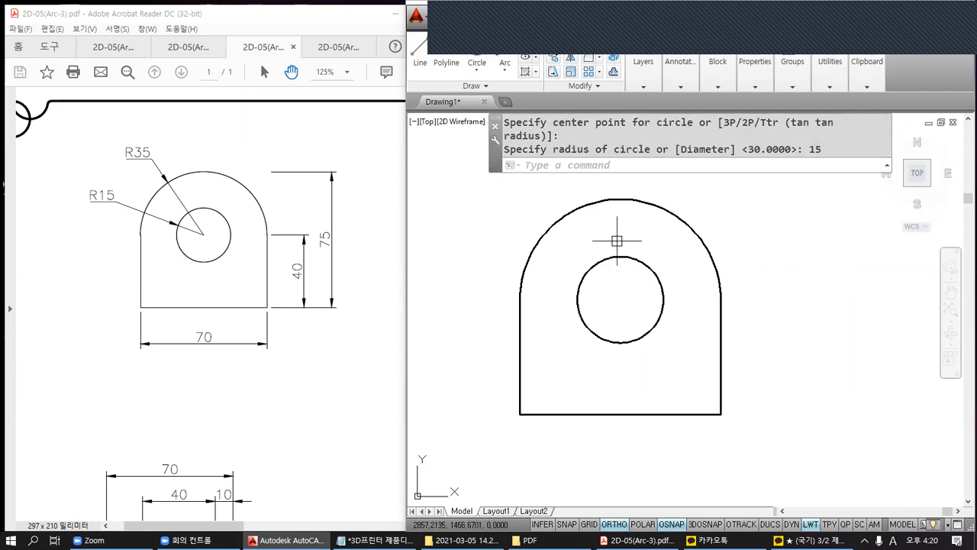
# Switch to the PDF sheet and examine the U-shaped figure's outer R35 arc, R20 corners, lengths and 20-wide slot with its rounded inner end.
pyautogui.scroll(-5, 641, 355)
pyautogui.moveTo(685, 348)
pyautogui.mouseDown(button='middle')
pyautogui.moveTo(628, 345)
pyautogui.moveTo(621, 298)
pyautogui.mouseUp(button='middle')
pyautogui.moveTo(498, 362)
pyautogui.mouseDown(button='middle')
pyautogui.moveTo(604, 310)
pyautogui.moveTo(694, 287)
pyautogui.mouseUp(button='middle')
pyautogui.click(212, 403)
pyautogui.hscroll(5, 272, 365)
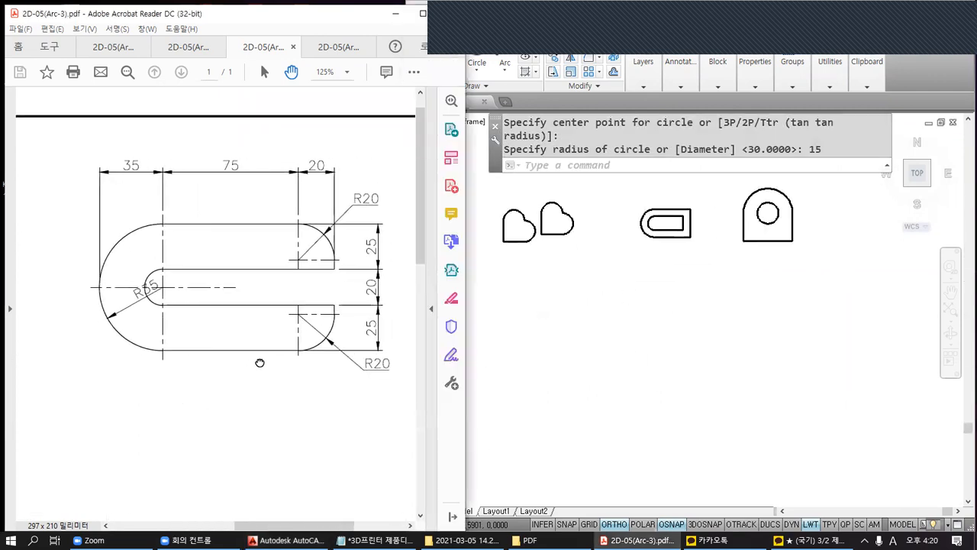
pyautogui.moveTo(255, 373); pyautogui.dragTo(244, 366)
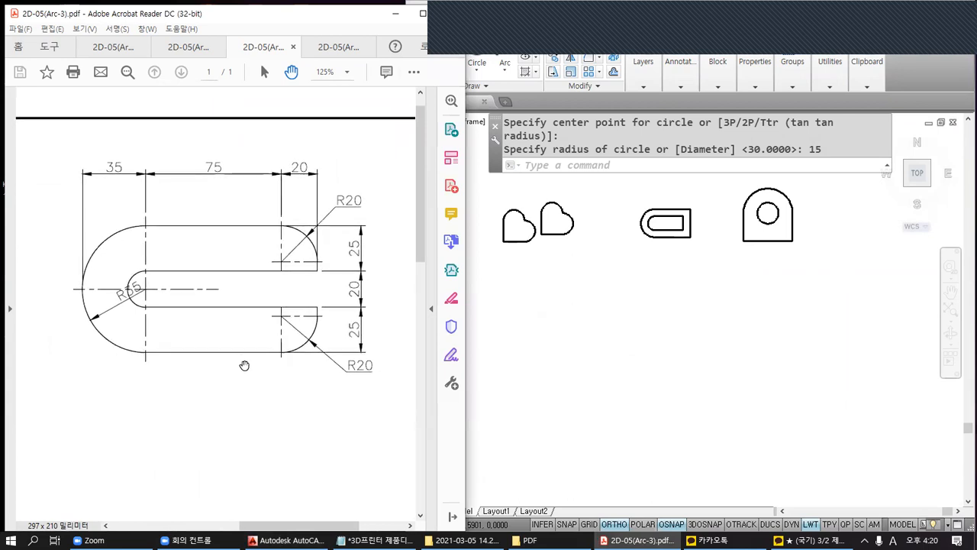
pyautogui.moveTo(798, 46)
pyautogui.moveTo(63, 167)
pyautogui.mouseDown()
pyautogui.moveTo(100, 374)
pyautogui.moveTo(329, 403)
pyautogui.moveTo(381, 389)
pyautogui.mouseUp()
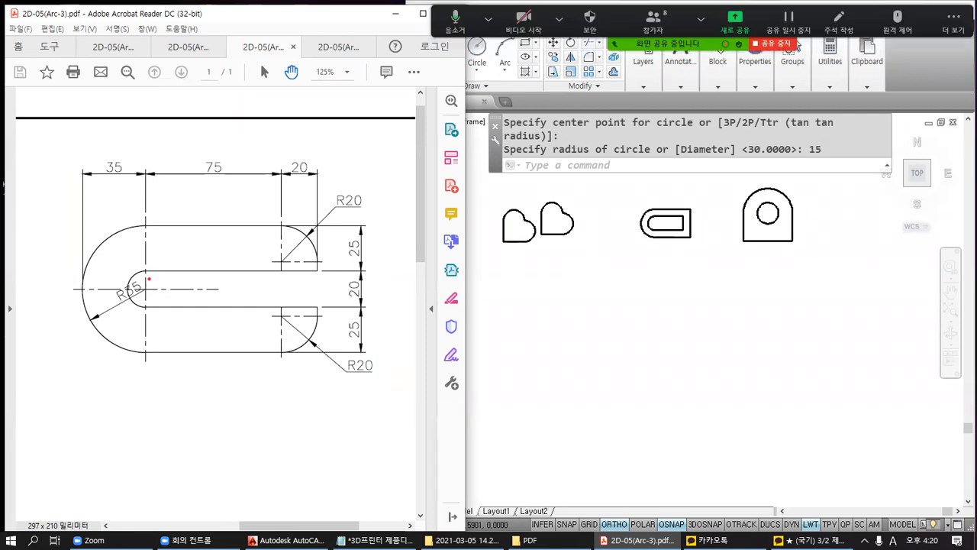
pyautogui.keyDown('ctrl'); pyautogui.scroll(1, 152, 282); pyautogui.keyUp('ctrl')
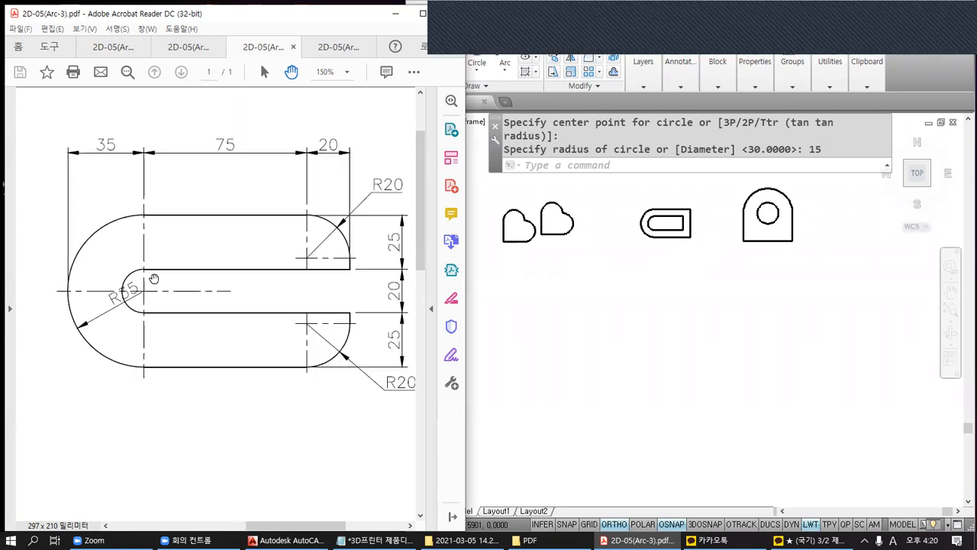
pyautogui.moveTo(172, 285)
pyautogui.mouseDown()
pyautogui.moveTo(112, 285)
pyautogui.moveTo(108, 307)
pyautogui.moveTo(130, 317)
pyautogui.mouseUp()
pyautogui.hotkey('ctrl', '2')
pyautogui.moveTo(202, 278); pyautogui.dragTo(198, 321)
pyautogui.moveTo(191, 288); pyautogui.dragTo(229, 294)
pyautogui.moveTo(388, 314)
pyautogui.mouseDown()
pyautogui.moveTo(365, 307)
pyautogui.moveTo(395, 295)
pyautogui.mouseUp()
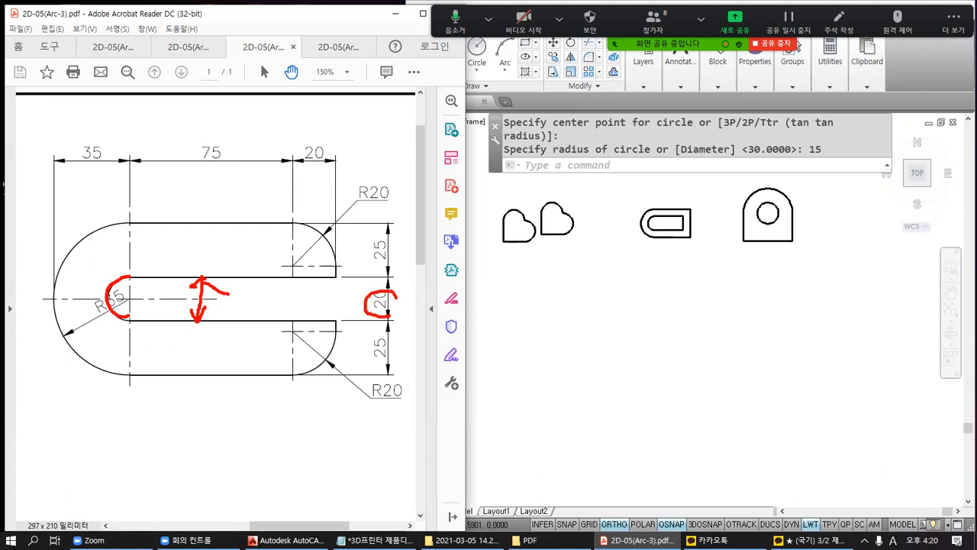
pyautogui.moveTo(248, 294)
pyautogui.mouseDown()
pyautogui.moveTo(245, 316)
pyautogui.moveTo(292, 309)
pyautogui.mouseUp()
pyautogui.moveTo(127, 297)
pyautogui.mouseDown()
pyautogui.moveTo(97, 264)
pyautogui.moveTo(112, 281)
pyautogui.mouseUp()
pyautogui.moveTo(112, 243)
pyautogui.mouseDown()
pyautogui.moveTo(111, 261)
pyautogui.moveTo(143, 250)
pyautogui.mouseUp()
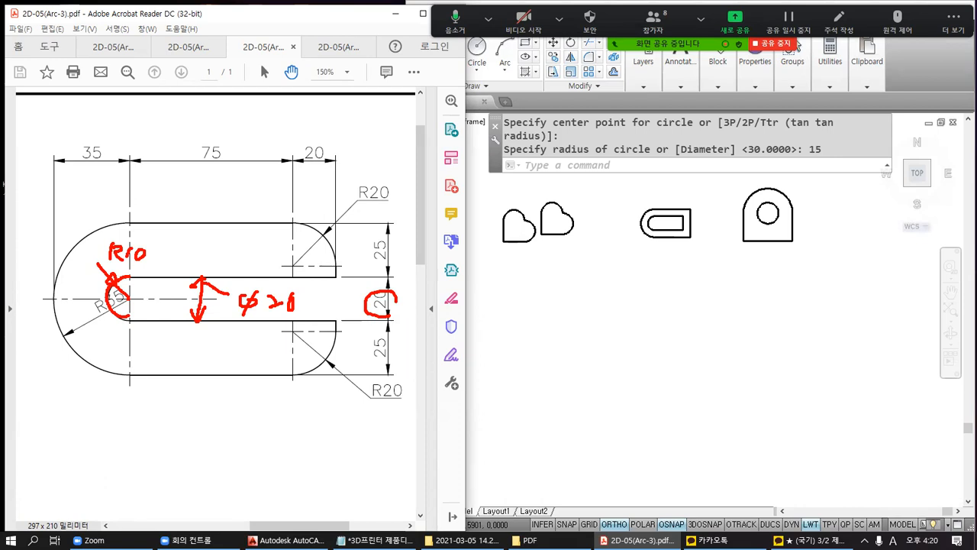
pyautogui.moveTo(138, 324)
pyautogui.mouseDown()
pyautogui.moveTo(92, 298)
pyautogui.moveTo(126, 265)
pyautogui.moveTo(143, 310)
pyautogui.moveTo(134, 333)
pyautogui.mouseUp()
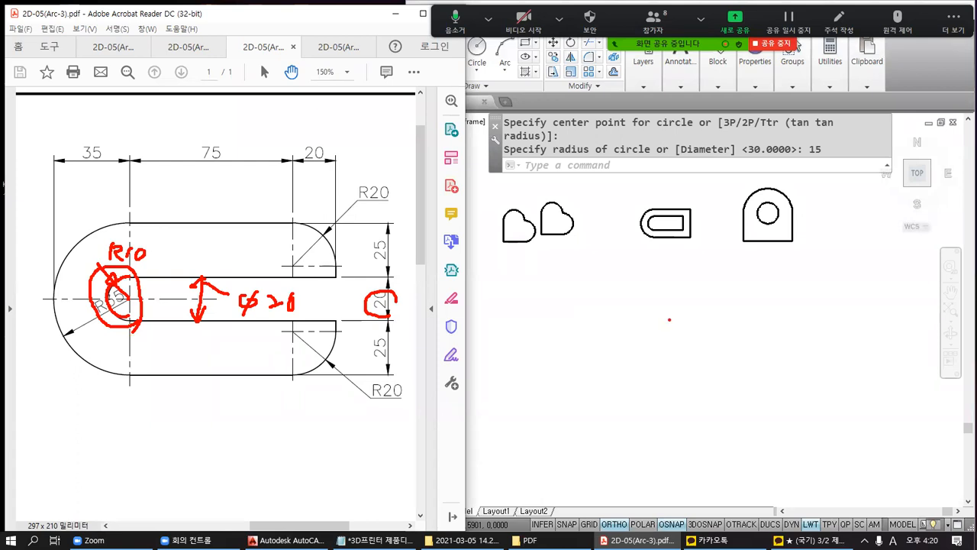
# Switch back to AutoCAD and draw a center-start-end arc in empty space with start point @0,5 and end point @0,-5.
pyautogui.press('Escape')
pyautogui.moveTo(731, 331)
pyautogui.mouseDown(button='middle')
pyautogui.moveTo(639, 324)
pyautogui.moveTo(628, 333)
pyautogui.moveTo(665, 306)
pyautogui.mouseUp(button='middle')
pyautogui.write('a')
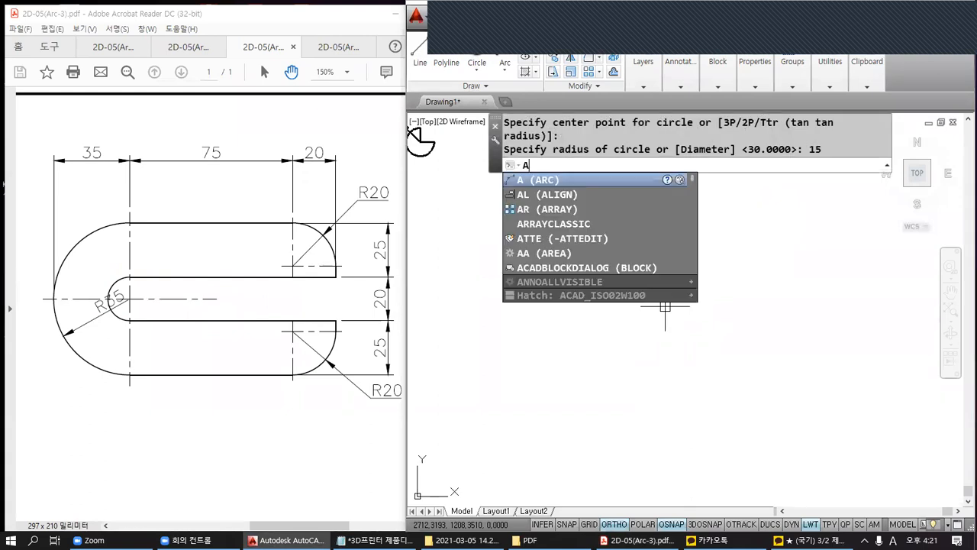
pyautogui.press('Return')
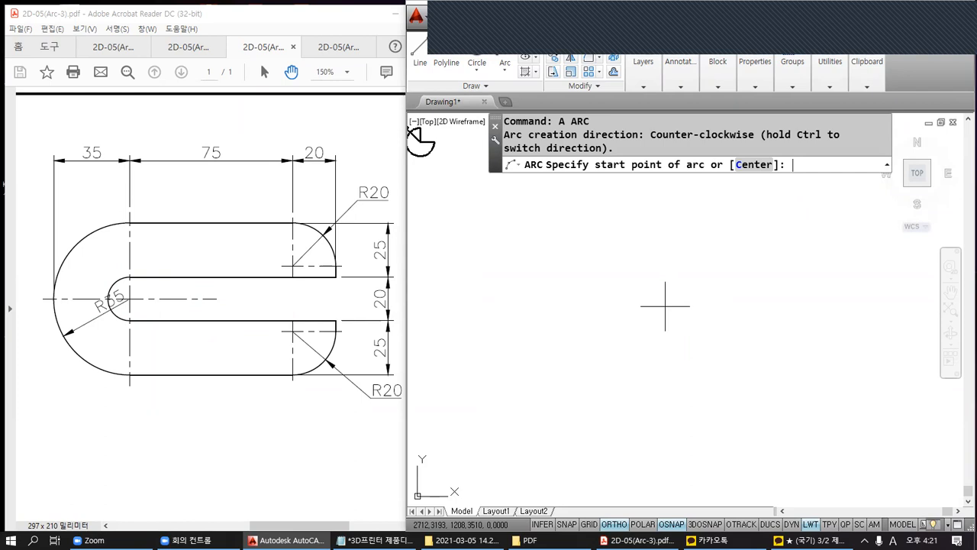
pyautogui.moveTo(798, 44)
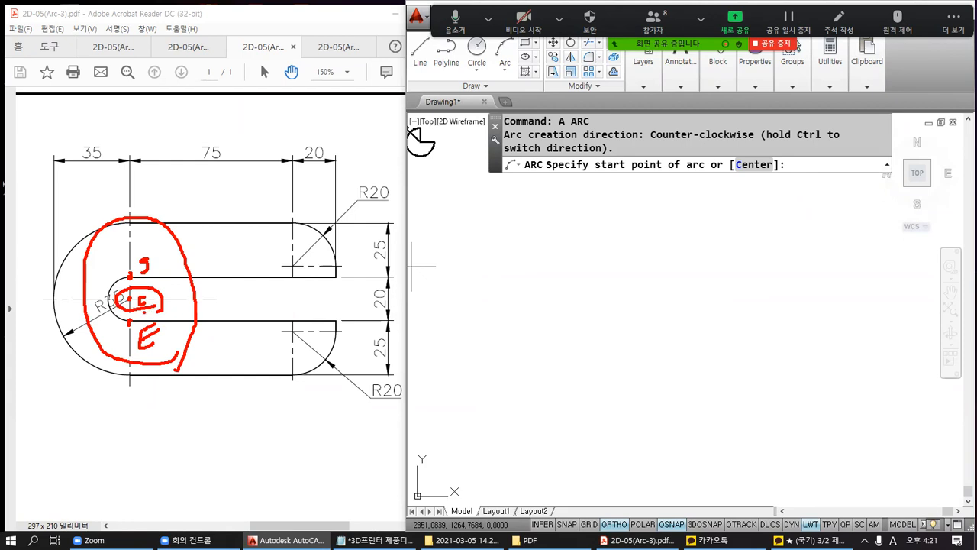
pyautogui.click(759, 169)
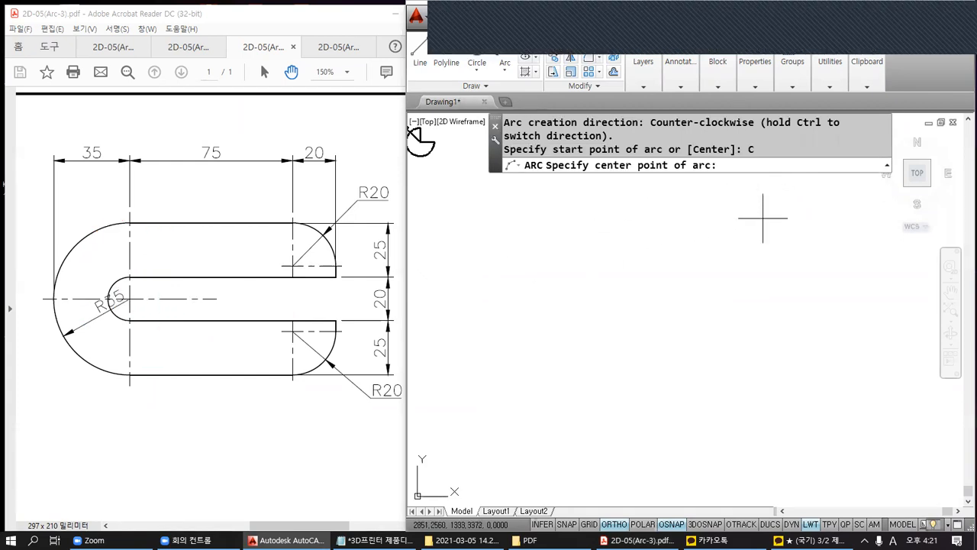
pyautogui.click(653, 310)
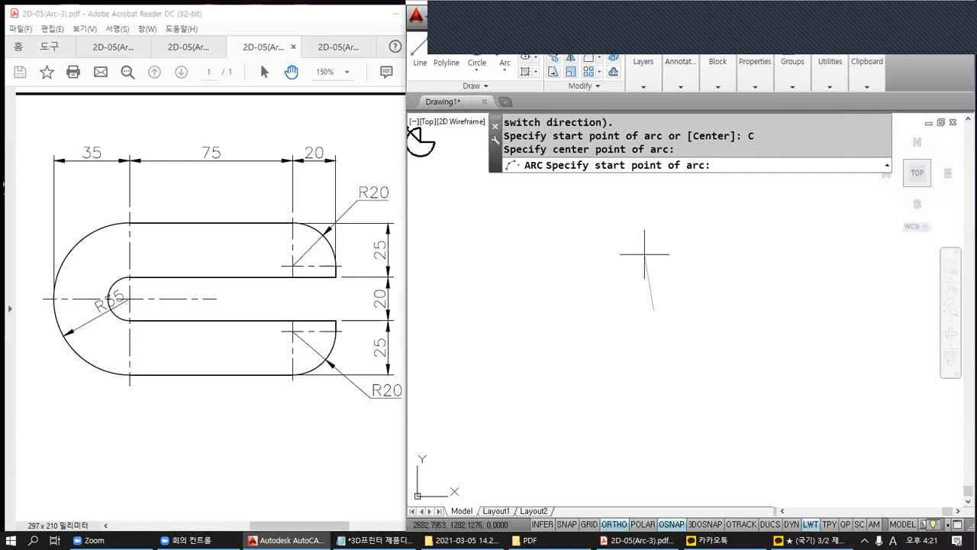
pyautogui.write('@0,5')
pyautogui.press('Return')
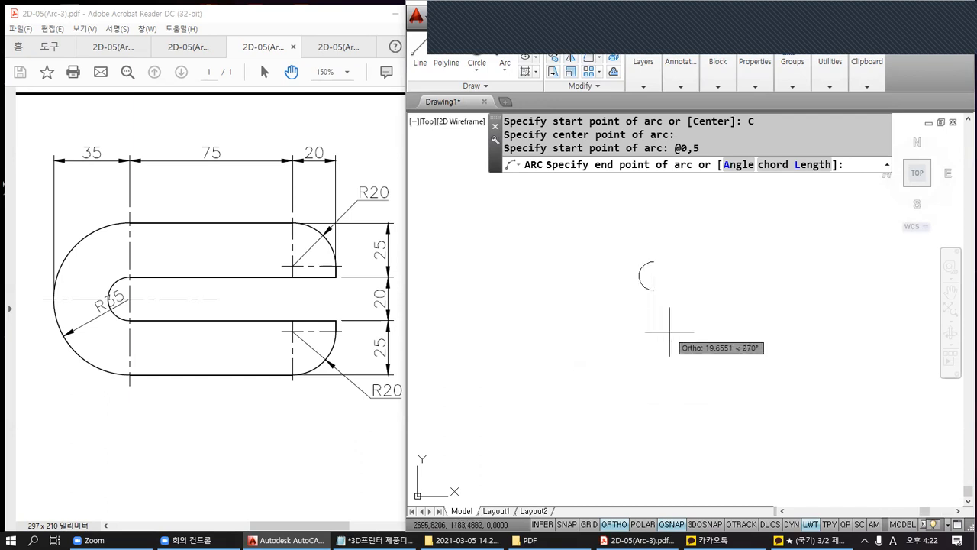
pyautogui.write('@')
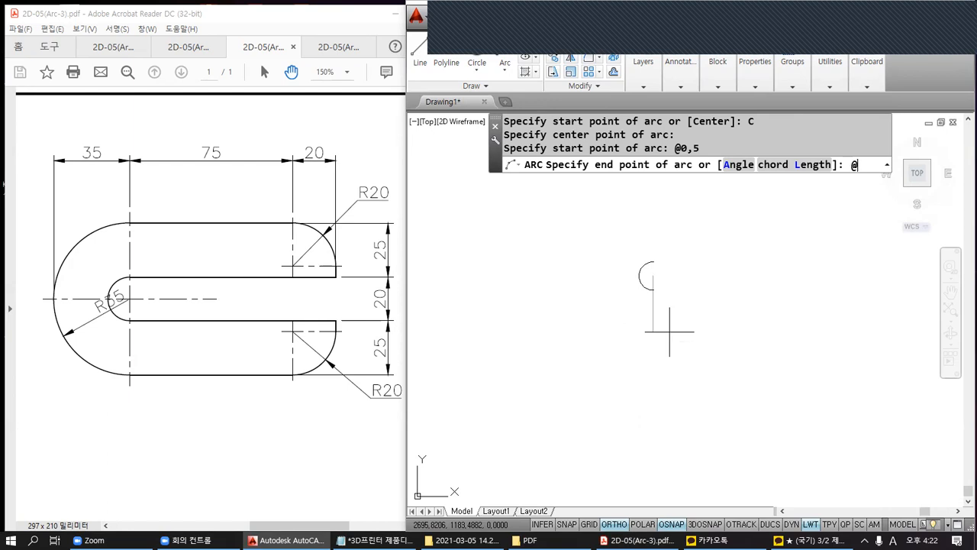
pyautogui.write('0,-5')
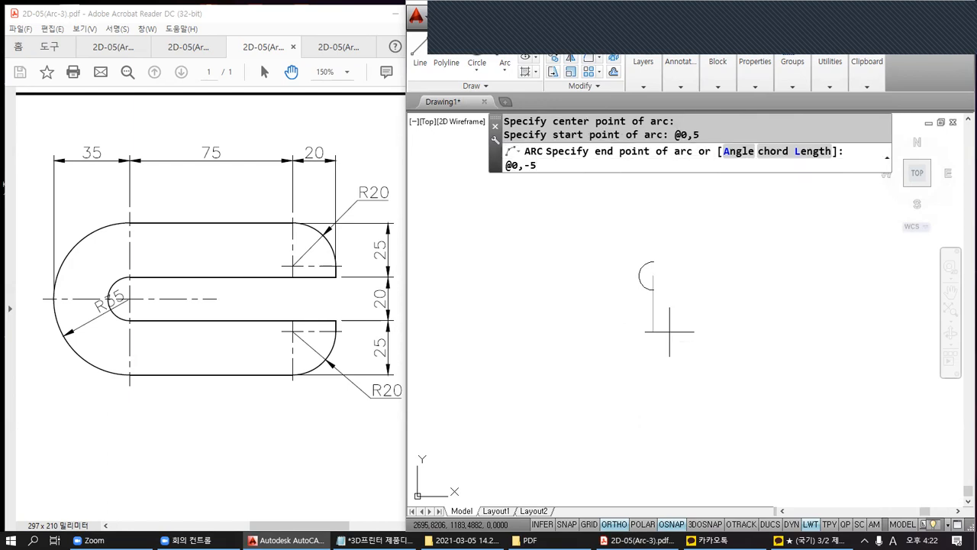
pyautogui.press('Return')
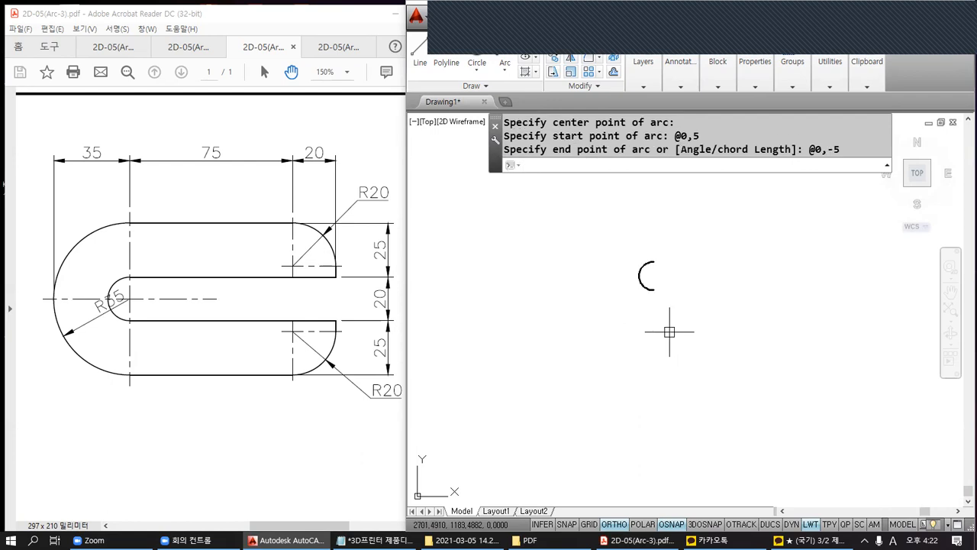
# Add a vertical linear dimension between the two ends of the small arc, placed on its open side.
pyautogui.scroll(5, 646, 278)
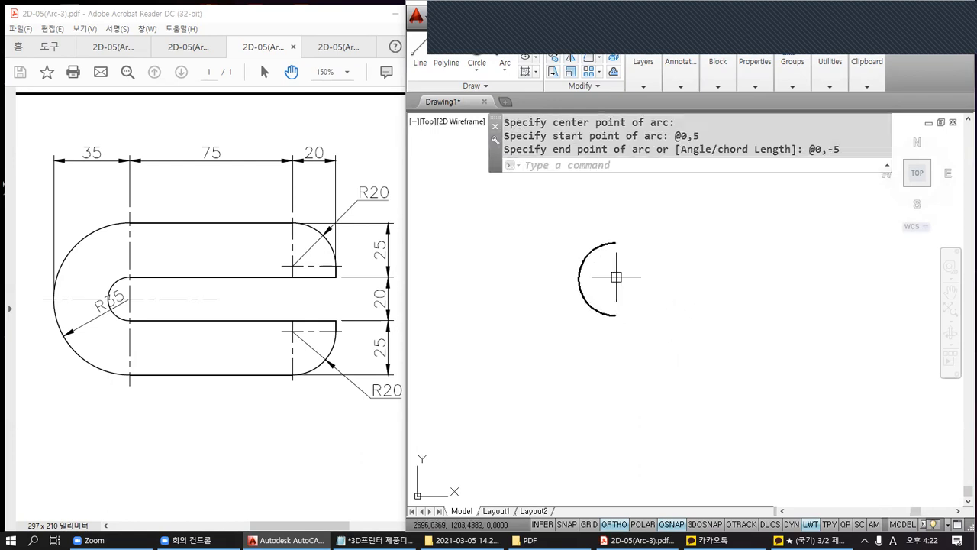
pyautogui.write('DLI')
pyautogui.press('Return')
pyautogui.click(614, 244)
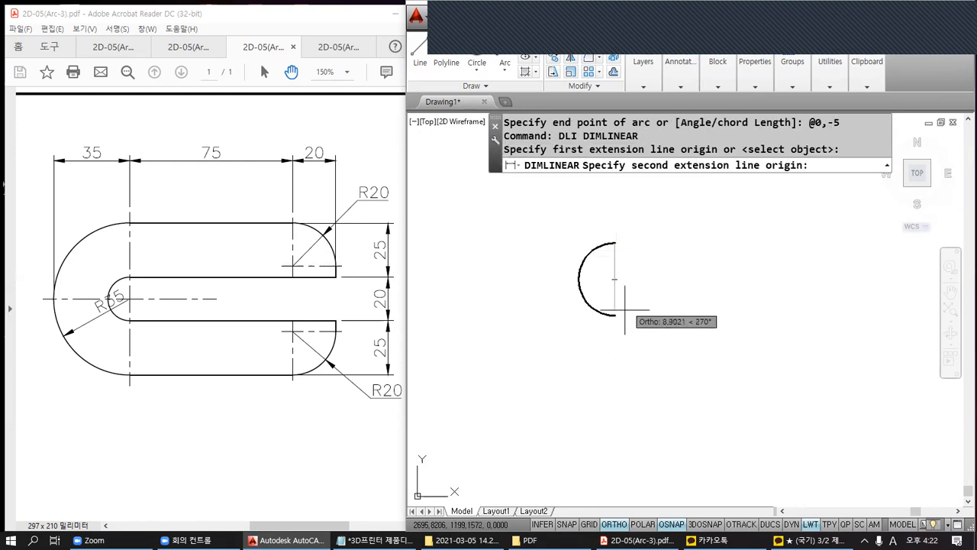
pyautogui.click(616, 314)
pyautogui.click(658, 290)
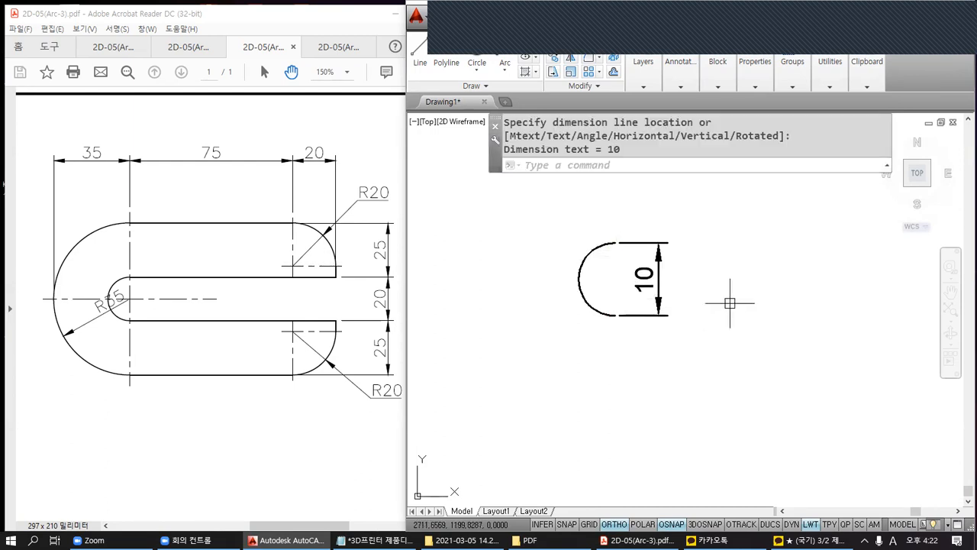
pyautogui.press('Escape')
pyautogui.press('Escape')
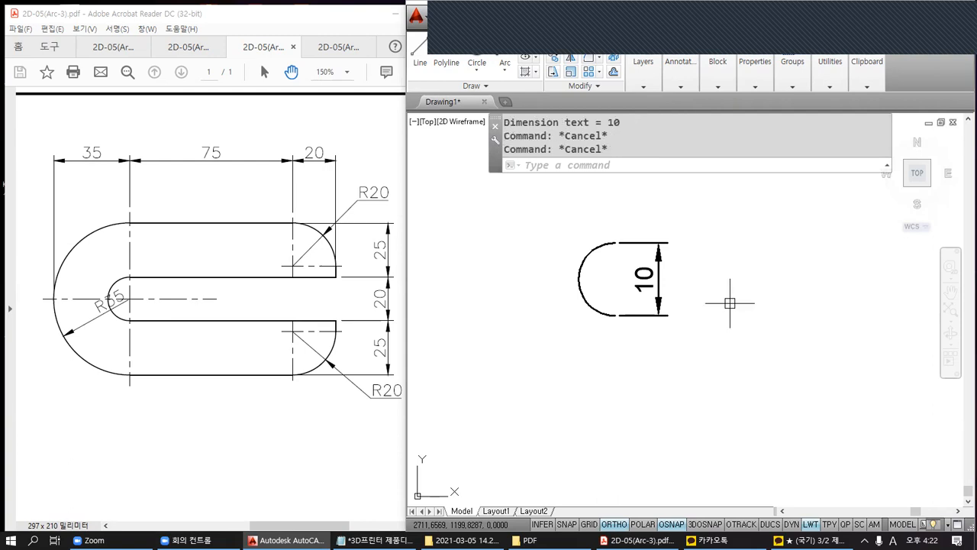
pyautogui.moveTo(613, 216); pyautogui.dragTo(610, 206)
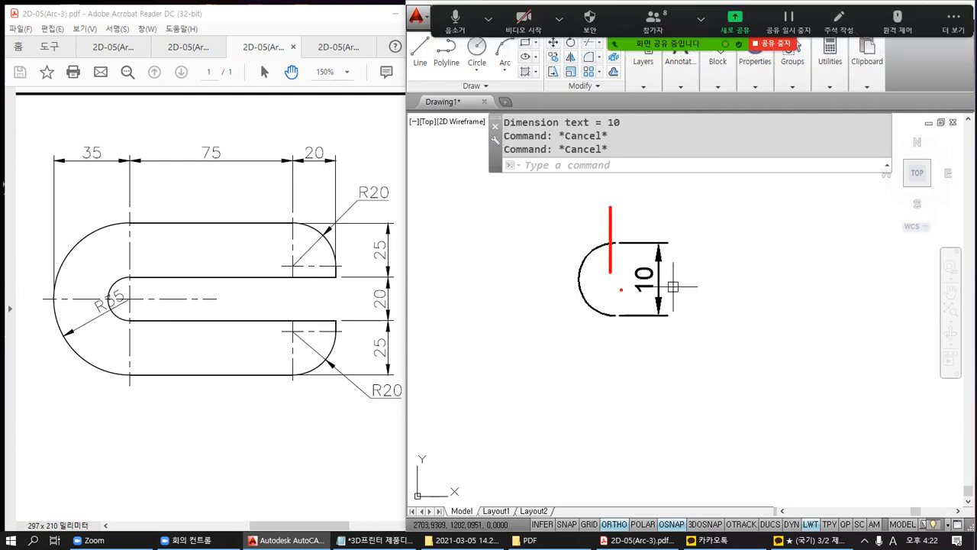
pyautogui.moveTo(613, 278); pyautogui.dragTo(614, 334)
pyautogui.moveTo(642, 212)
pyautogui.mouseDown()
pyautogui.moveTo(630, 236)
pyautogui.moveTo(662, 223)
pyautogui.mouseUp()
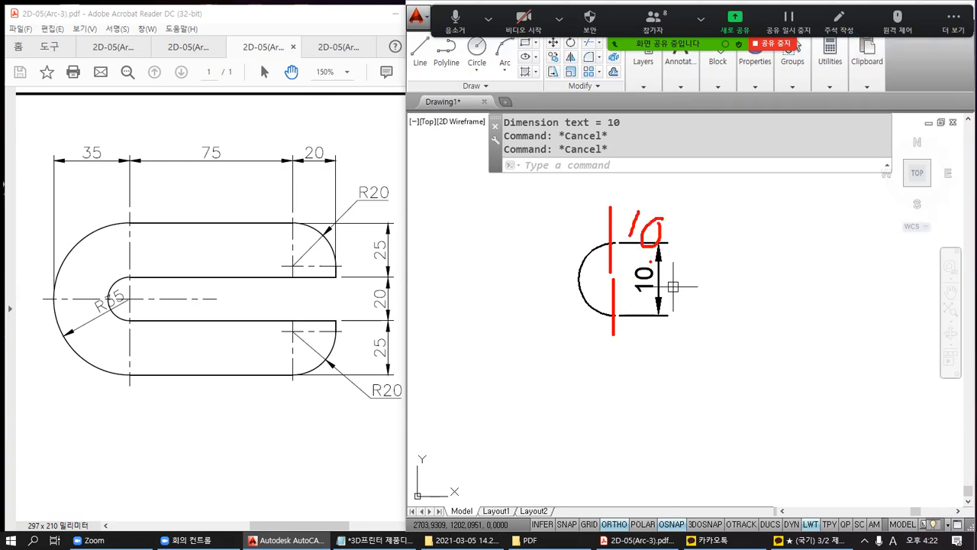
pyautogui.moveTo(643, 333)
pyautogui.mouseDown()
pyautogui.moveTo(636, 349)
pyautogui.moveTo(661, 323)
pyautogui.mouseUp()
# Erase the small arc together with its linear dimension.
pyautogui.press('Escape')
pyautogui.write('e')
pyautogui.press('Return')
pyautogui.click(670, 345)
pyautogui.click(570, 211)
pyautogui.press('Return')
# Draw the slot's inner end as a center-start-end arc in empty space, with start point @0,10 and end point @0,-10.
pyautogui.write('a')
pyautogui.press('Return')
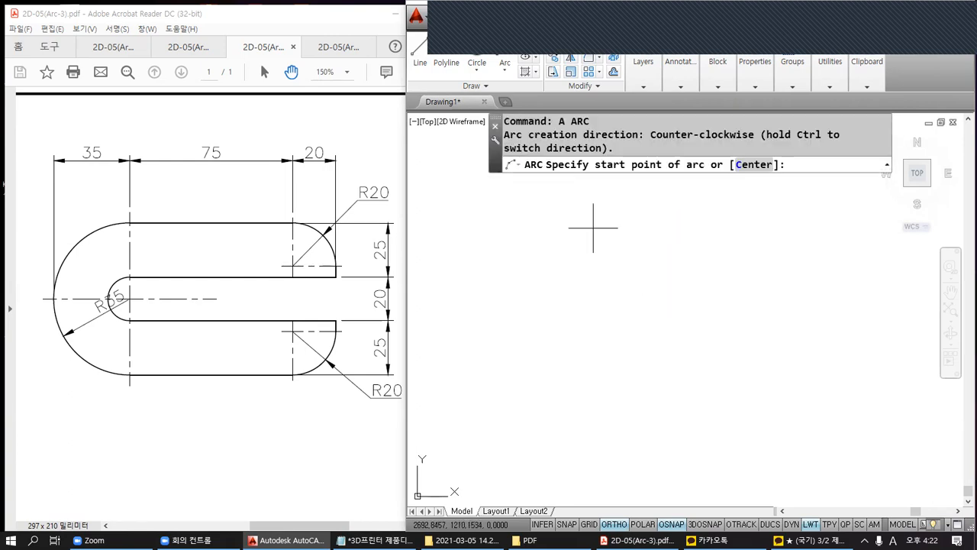
pyautogui.click(736, 165)
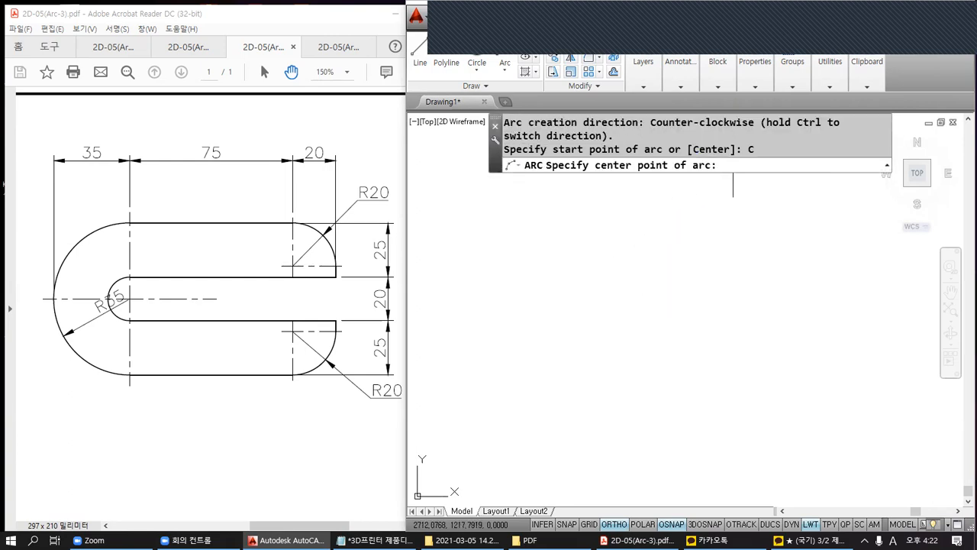
pyautogui.click(631, 316)
pyautogui.write('@0,1')
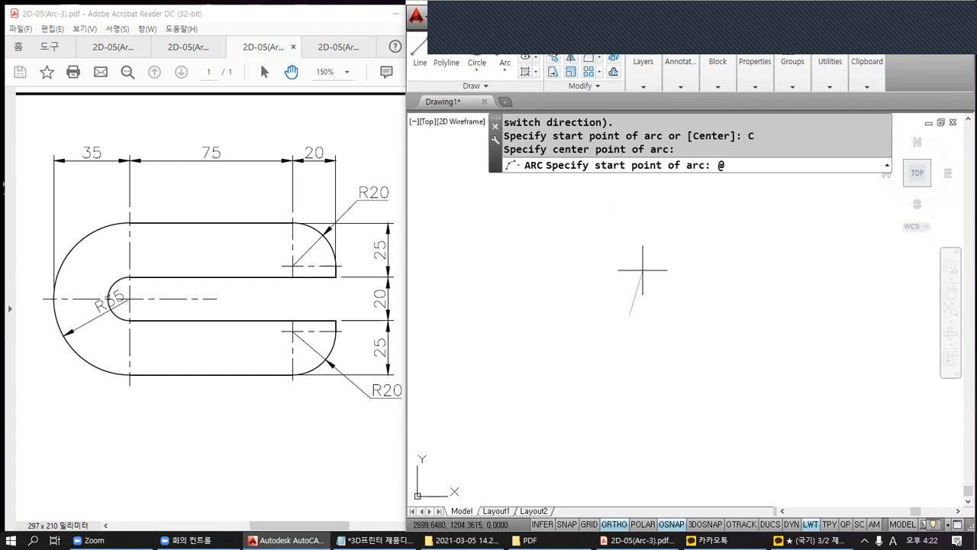
pyautogui.write('0')
pyautogui.press('Return')
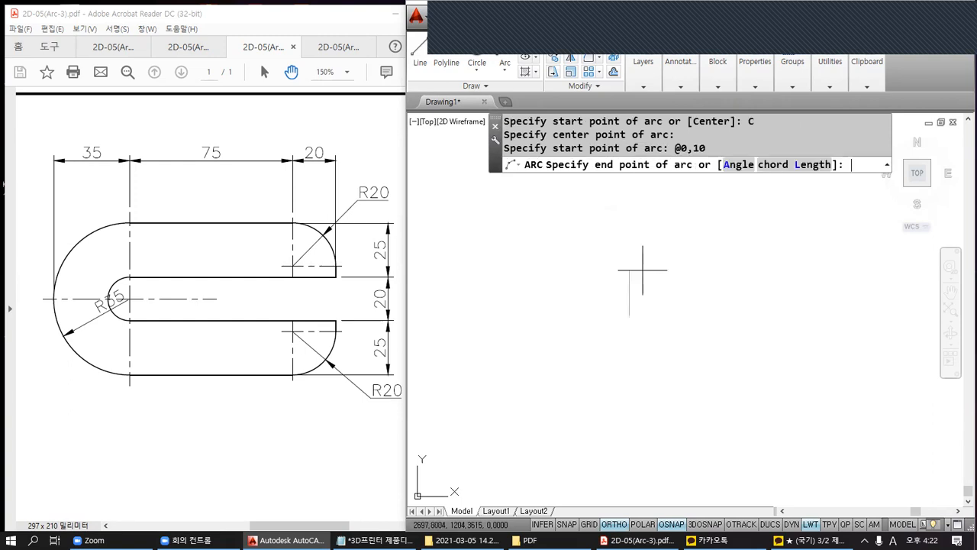
pyautogui.write('@0,-10')
pyautogui.press('Return')
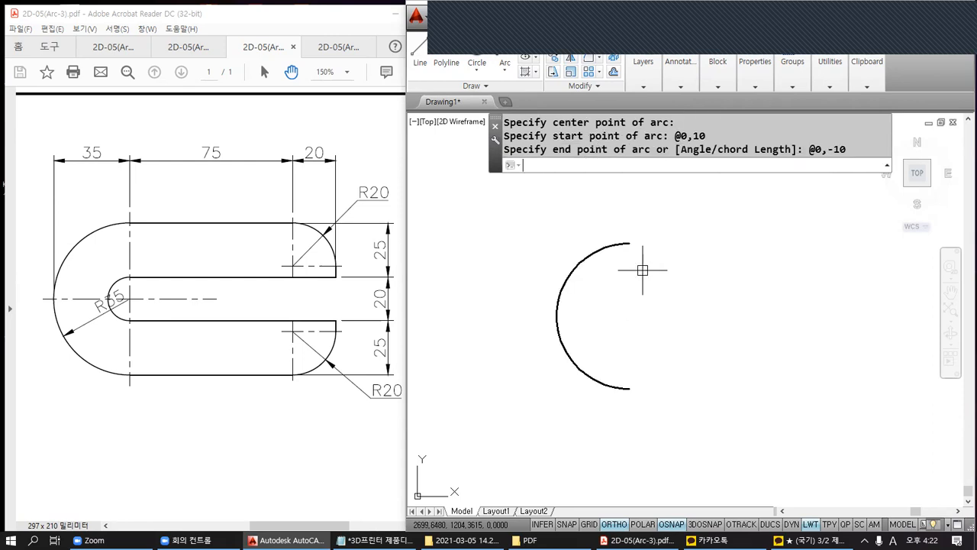
# Draw a line from the upper end of the small arc, 95 to the right and 5 up.
pyautogui.scroll(-5, 639, 275)
pyautogui.scroll(-2, 638, 306)
pyautogui.moveTo(638, 305); pyautogui.dragTo(626, 300, button='middle')
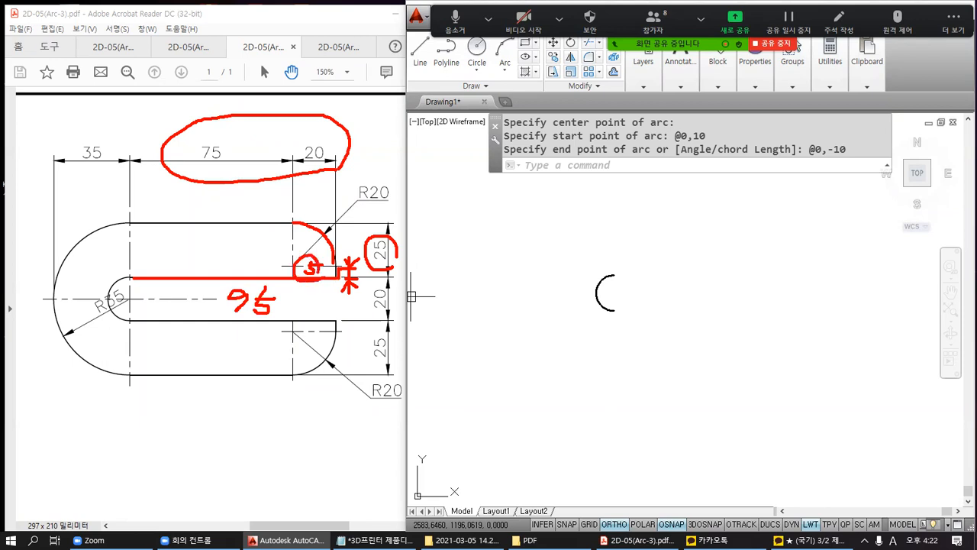
pyautogui.click(794, 45)
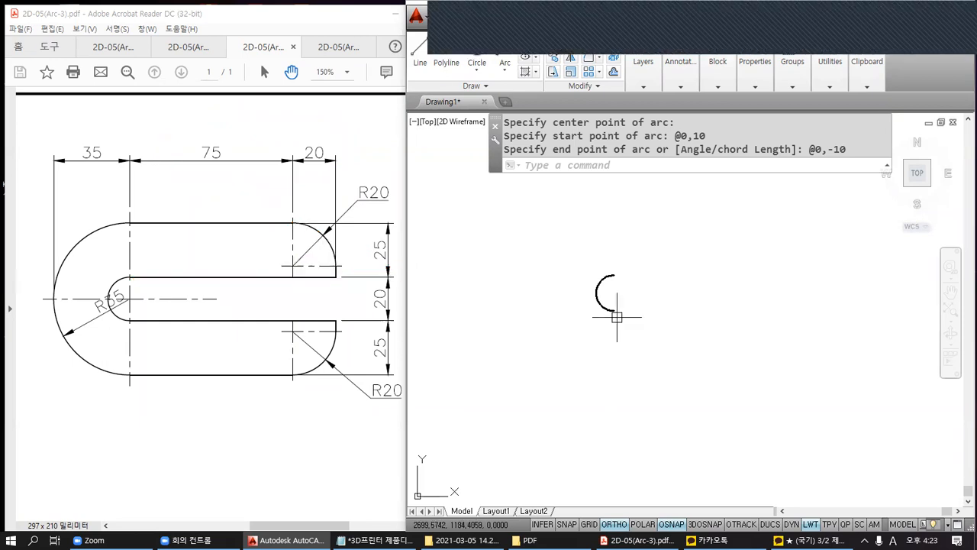
pyautogui.write('l')
pyautogui.press('Return')
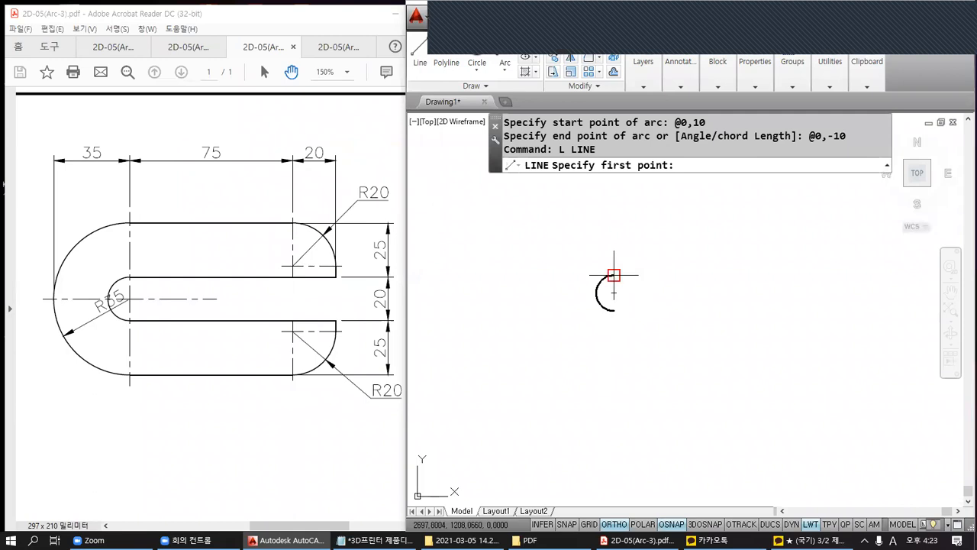
pyautogui.click(615, 275)
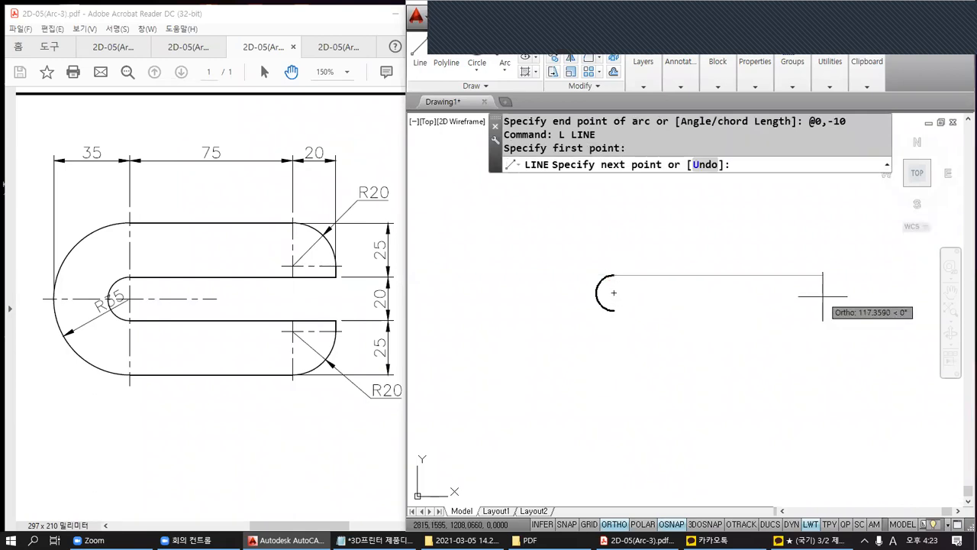
pyautogui.write('95')
pyautogui.press('Return')
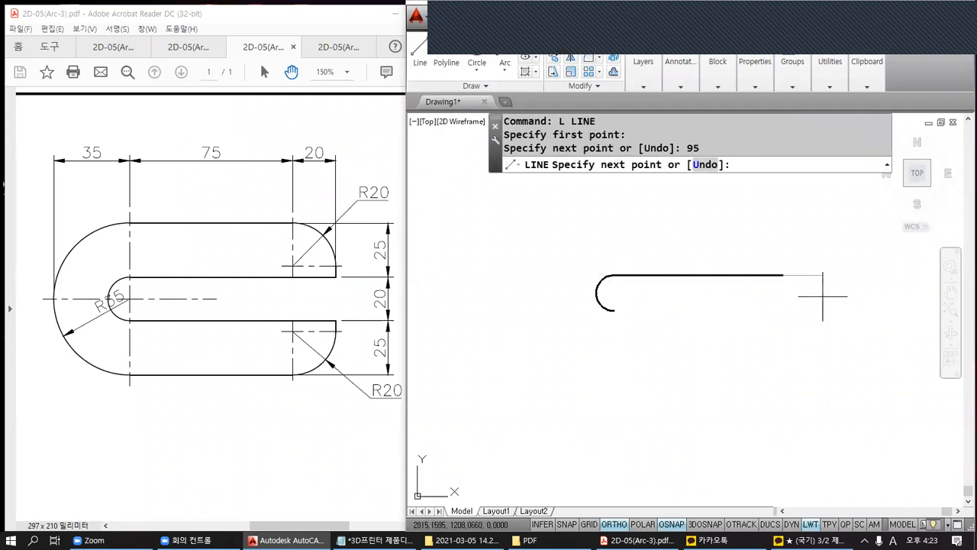
pyautogui.write('5')
pyautogui.press('Return')
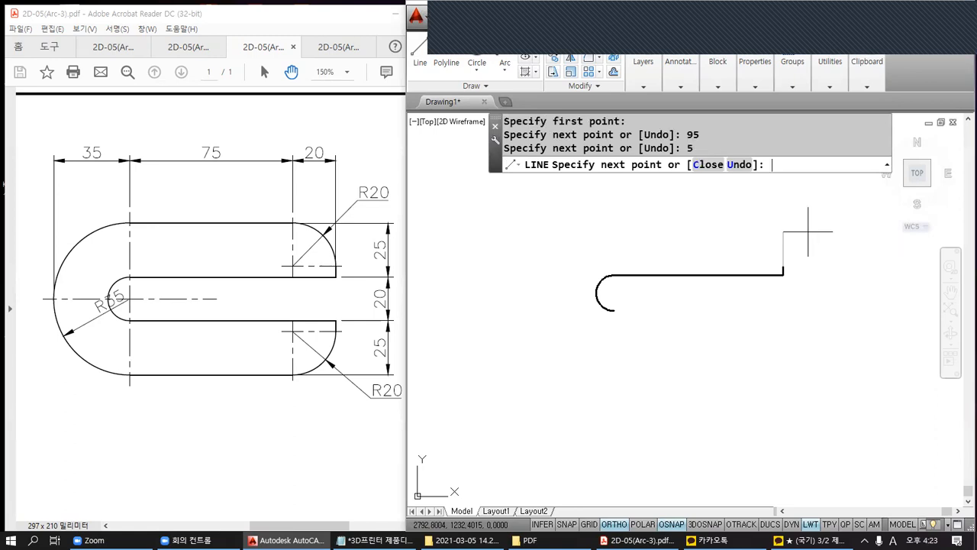
pyautogui.press('Return')
# Draw a line from the lower end of the small arc, 95 to the right and 5 down.
pyautogui.moveTo(734, 296); pyautogui.dragTo(680, 290, button='middle')
pyautogui.press('Return')
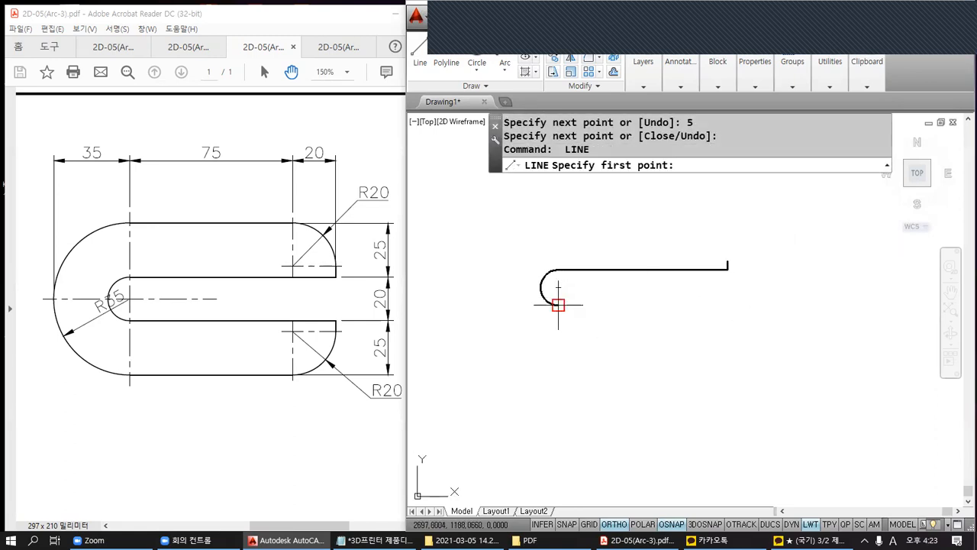
pyautogui.click(559, 304)
pyautogui.write('95')
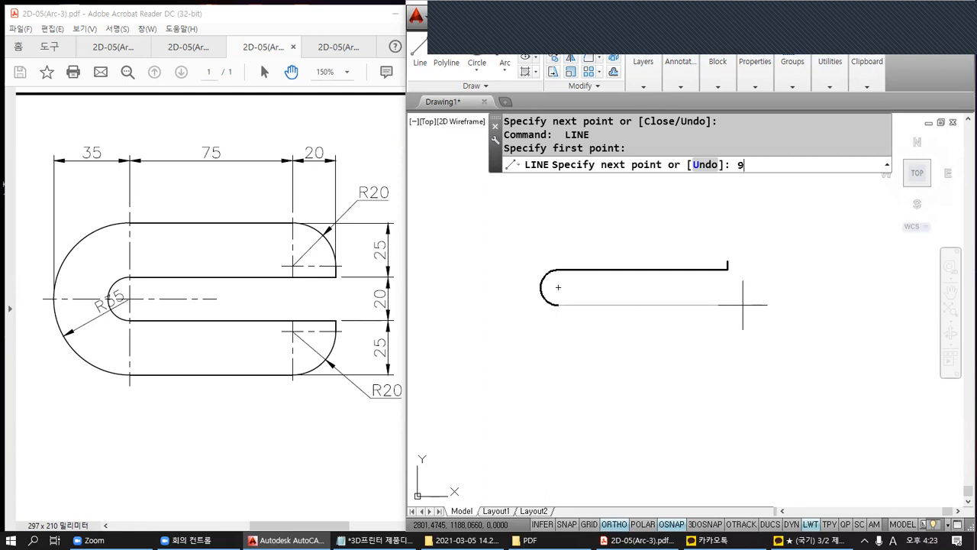
pyautogui.press('Return')
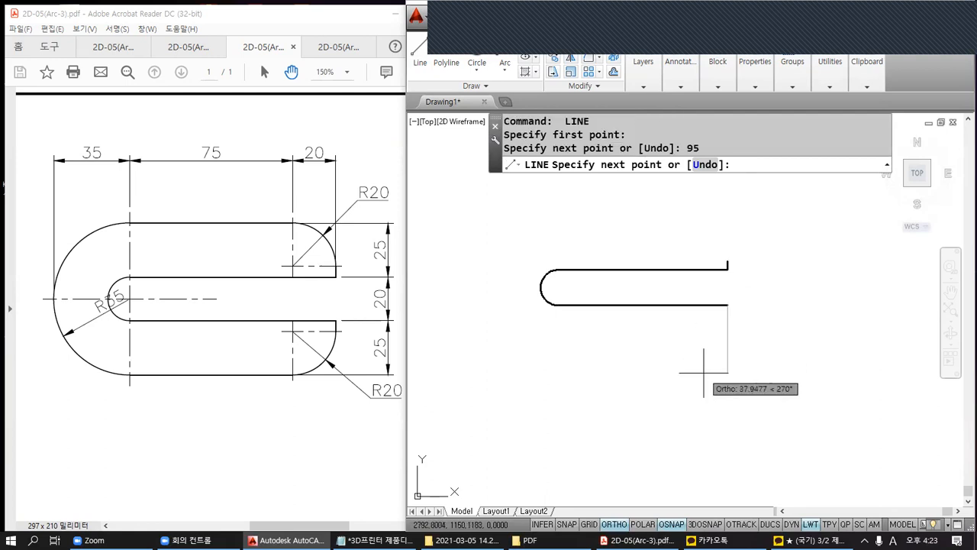
pyautogui.write('5')
pyautogui.press('Return')
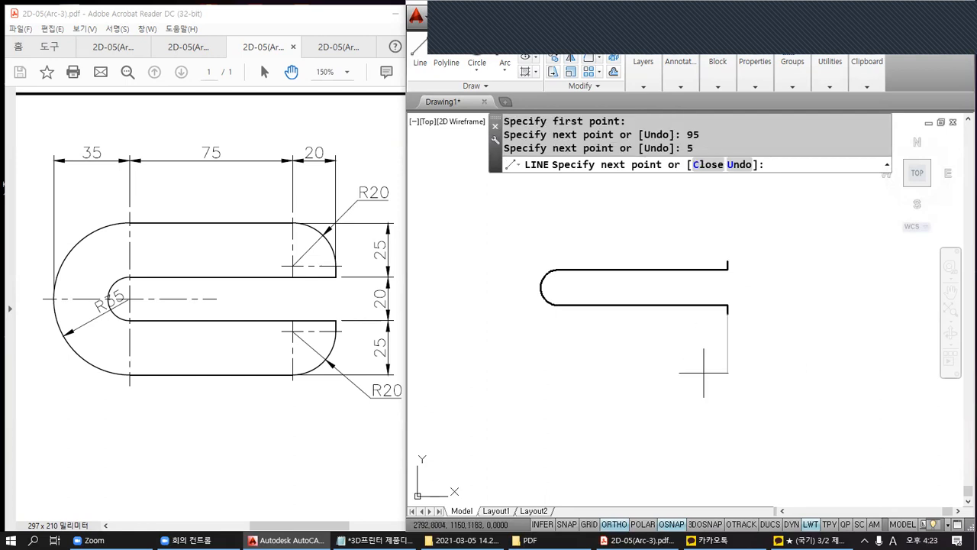
pyautogui.press('Return')
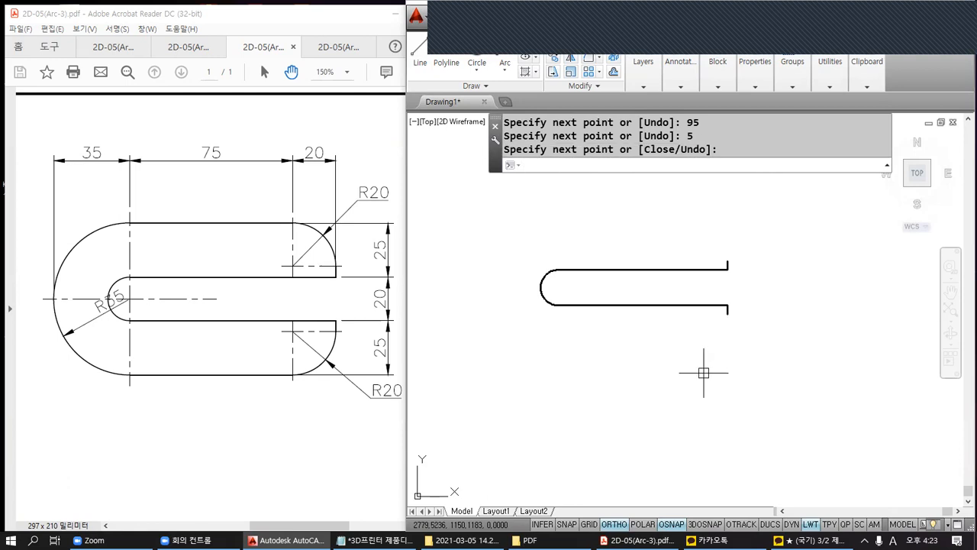
# Draw the outer arc centred on the small arc's center, with start point @0,35 and end point @0,-35.
pyautogui.moveTo(670, 382); pyautogui.dragTo(705, 384, button='middle')
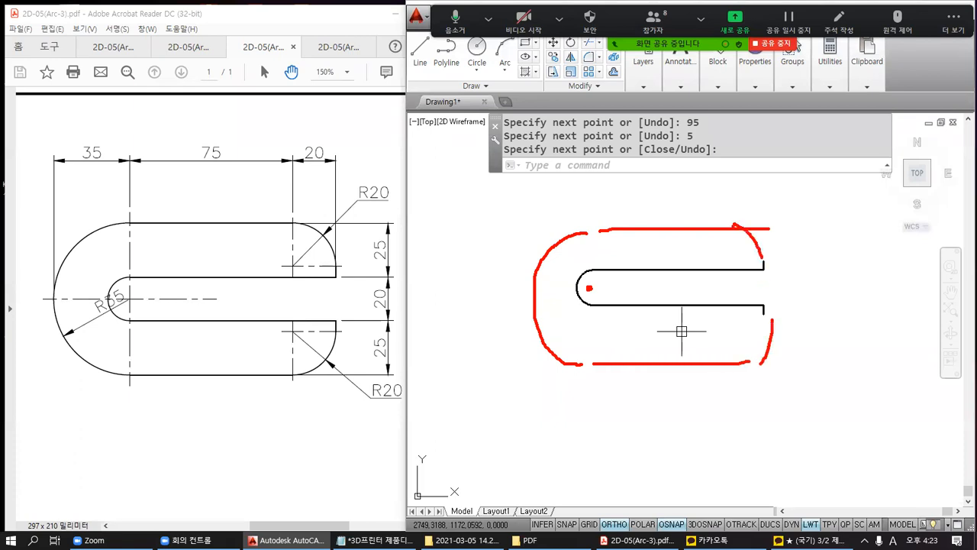
pyautogui.press('Escape')
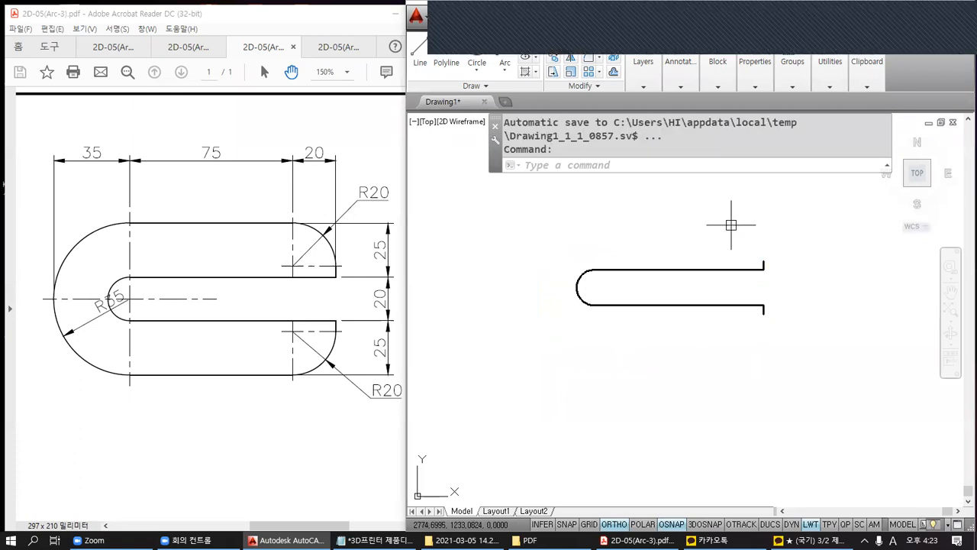
pyautogui.scroll(2, 625, 297)
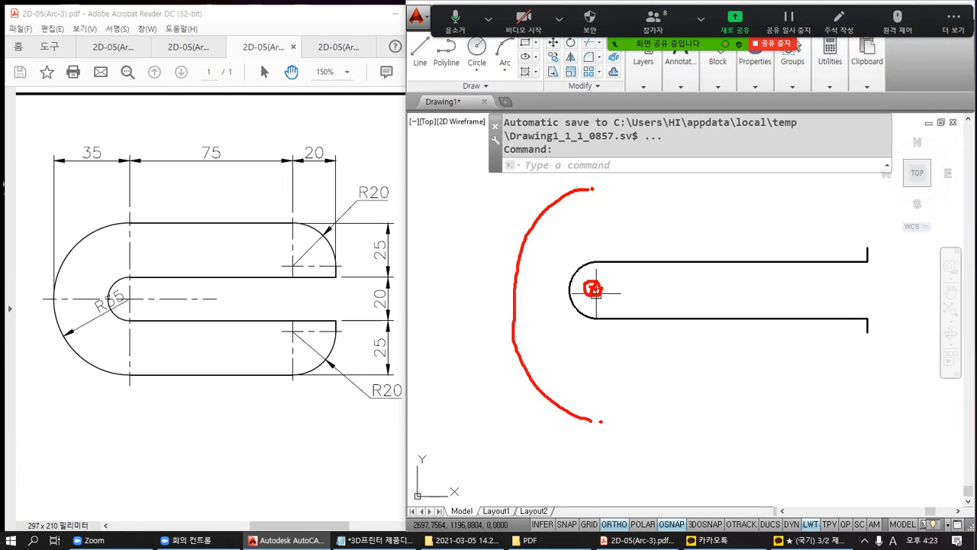
pyautogui.press('Escape')
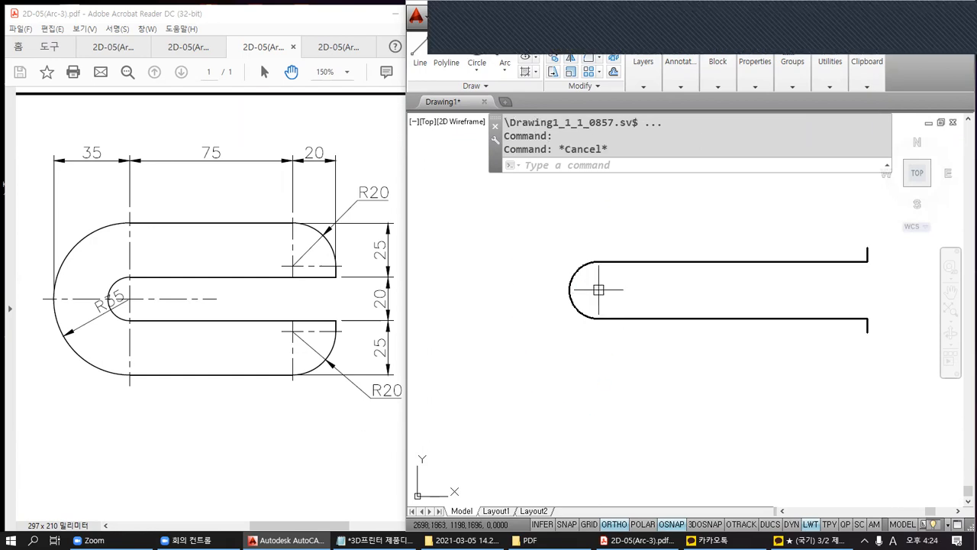
pyautogui.write('a')
pyautogui.press('Return')
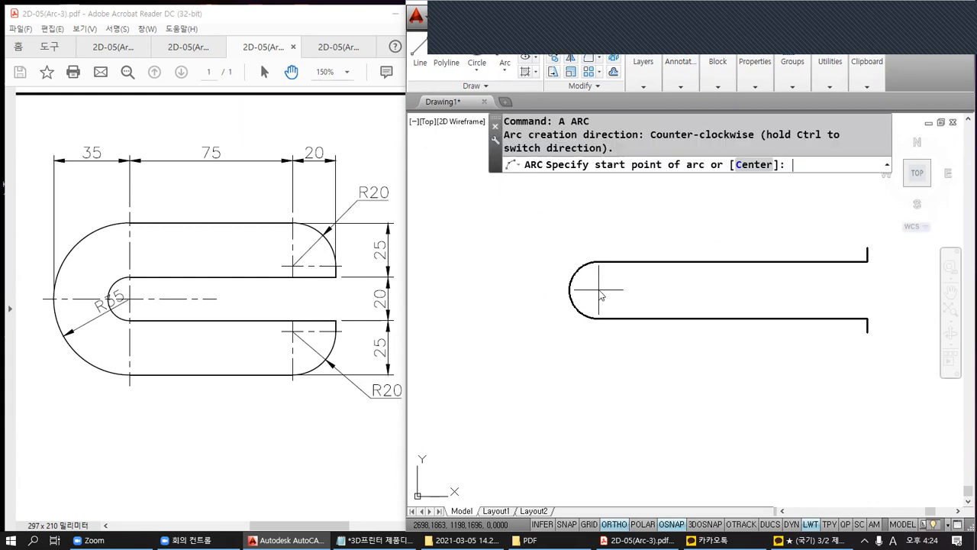
pyautogui.click(756, 165)
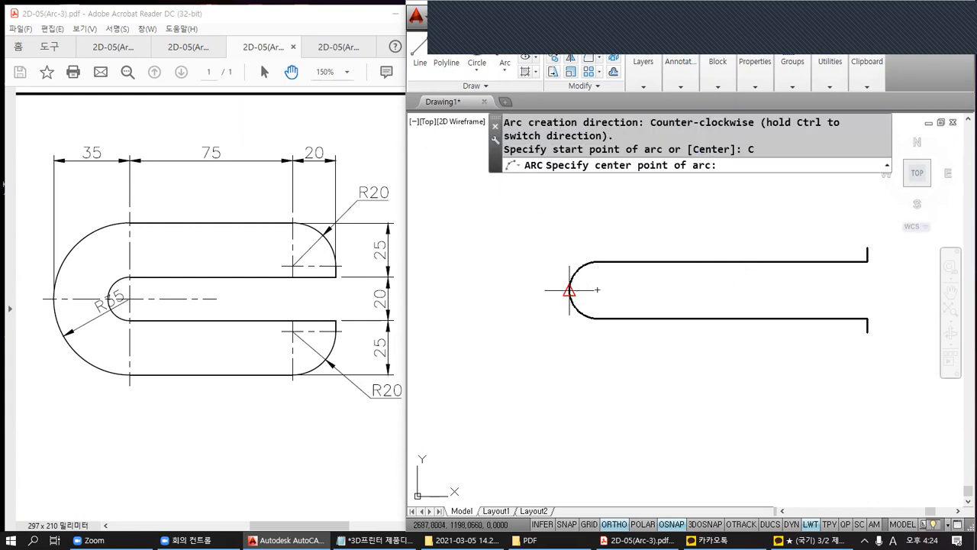
pyautogui.click(598, 290)
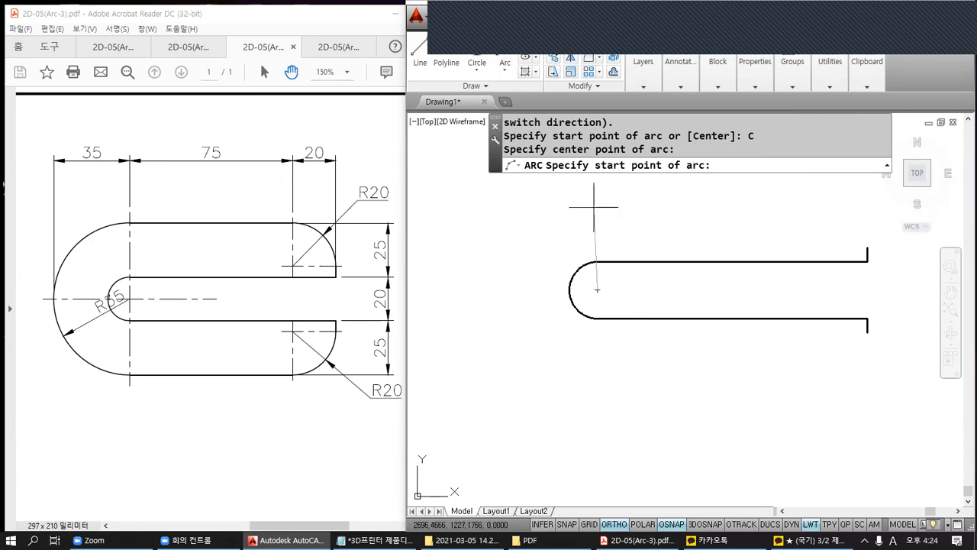
pyautogui.write('@0,35')
pyautogui.press('Return')
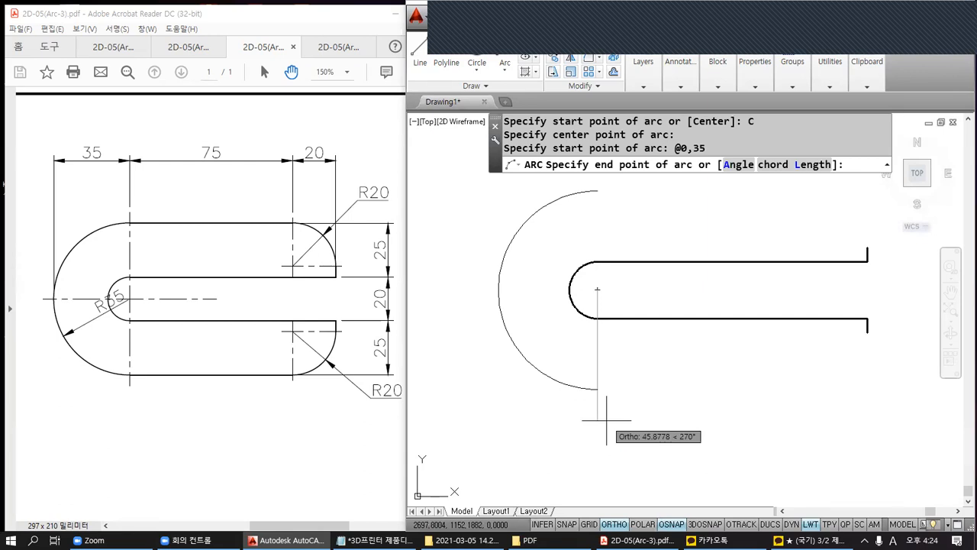
pyautogui.write('@0,')
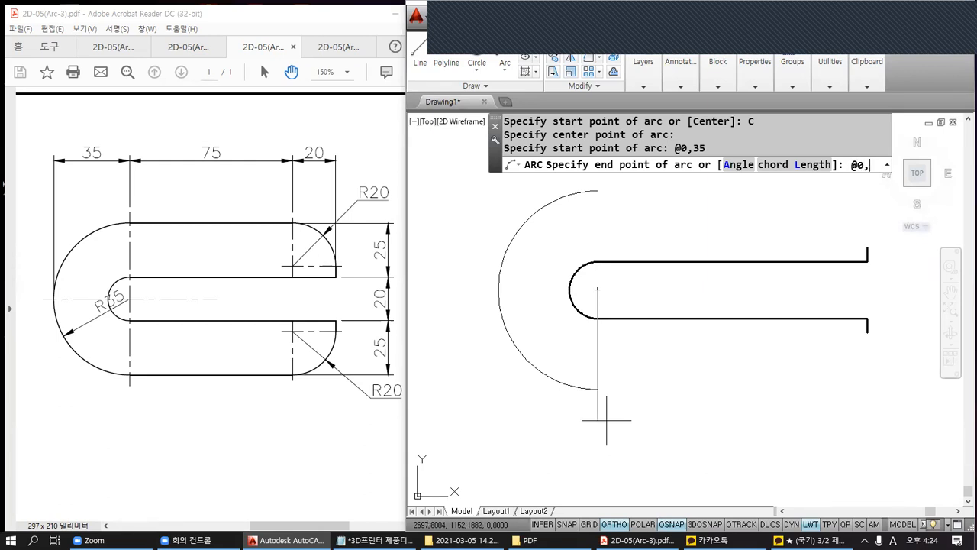
pyautogui.write('-35')
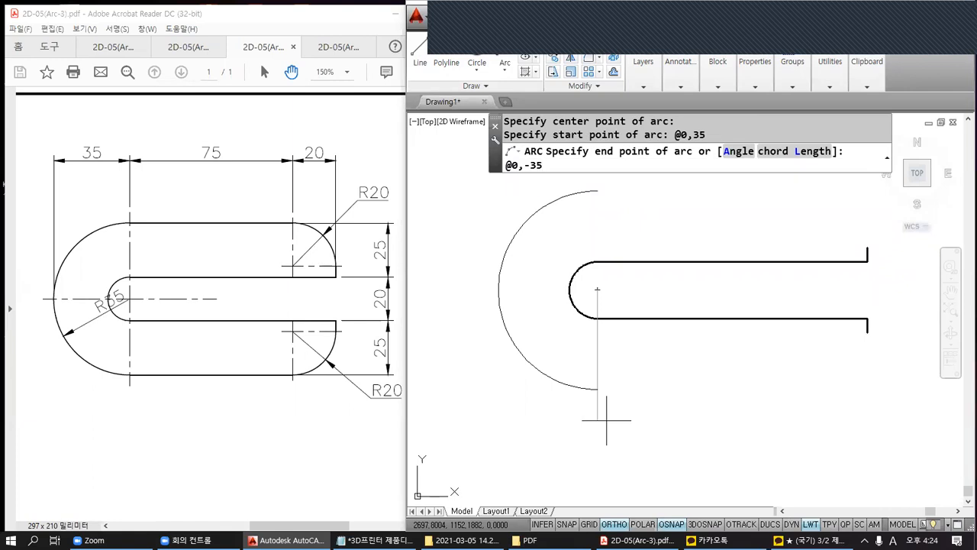
pyautogui.press('Return')
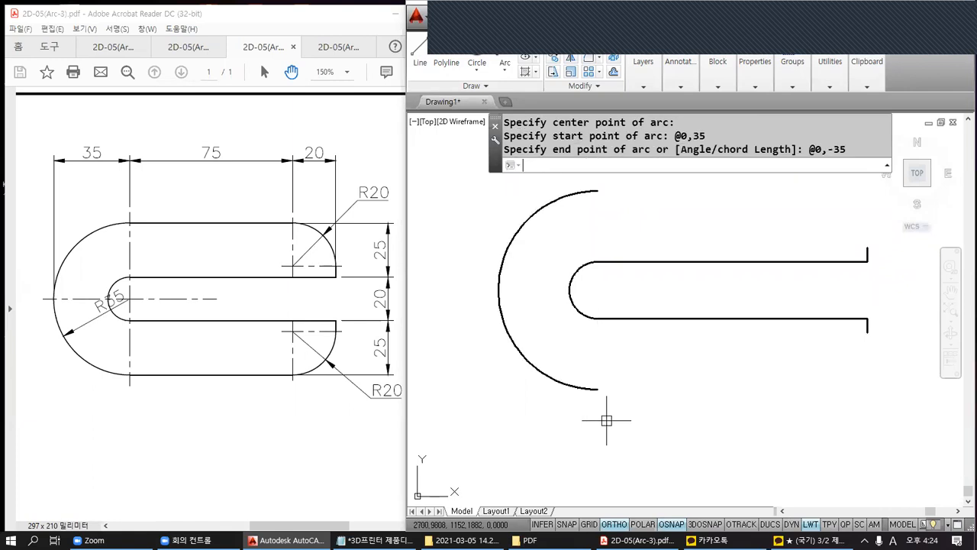
# Draw a 75-long horizontal line to the right from the upper end of the outer arc.
pyautogui.moveTo(654, 387); pyautogui.dragTo(605, 408, button='middle')
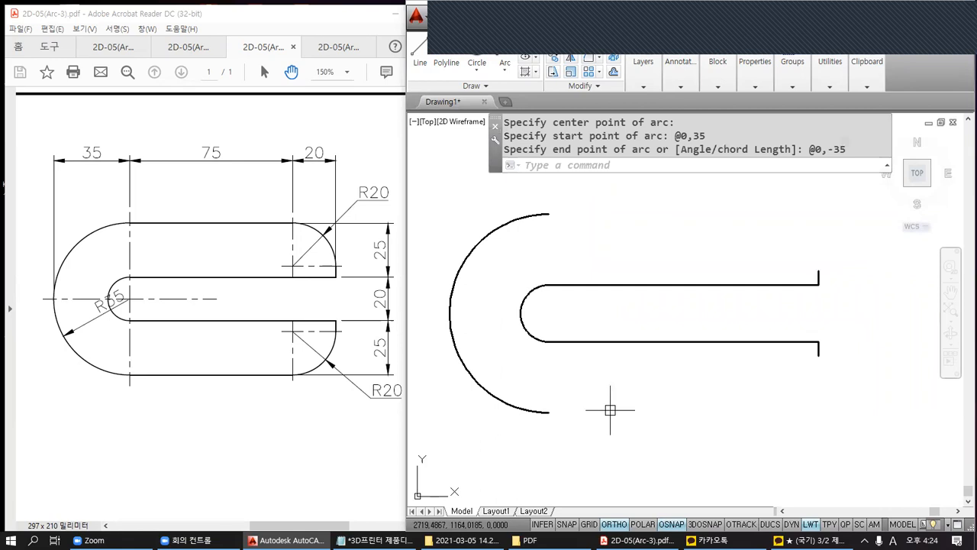
pyautogui.write('L')
pyautogui.press('Return')
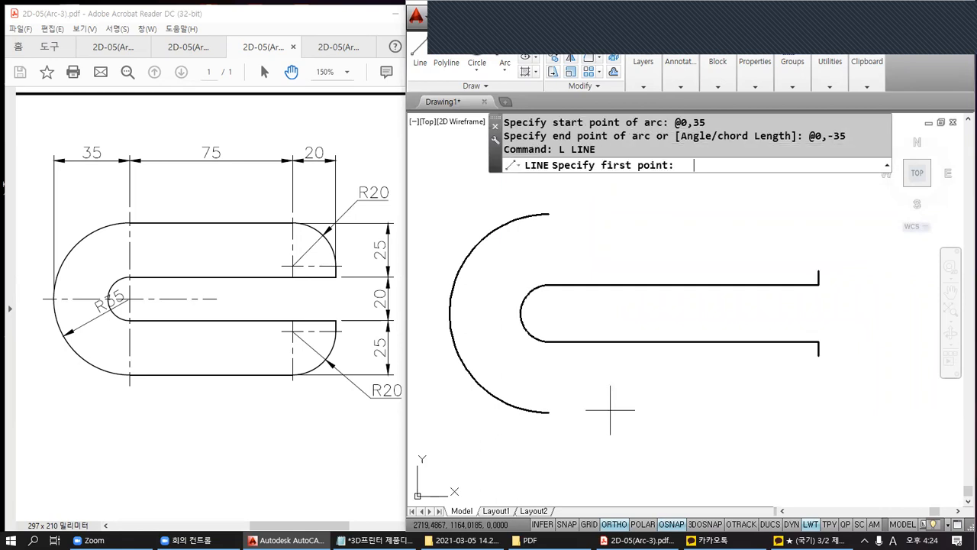
pyautogui.click(550, 213)
pyautogui.write('7')
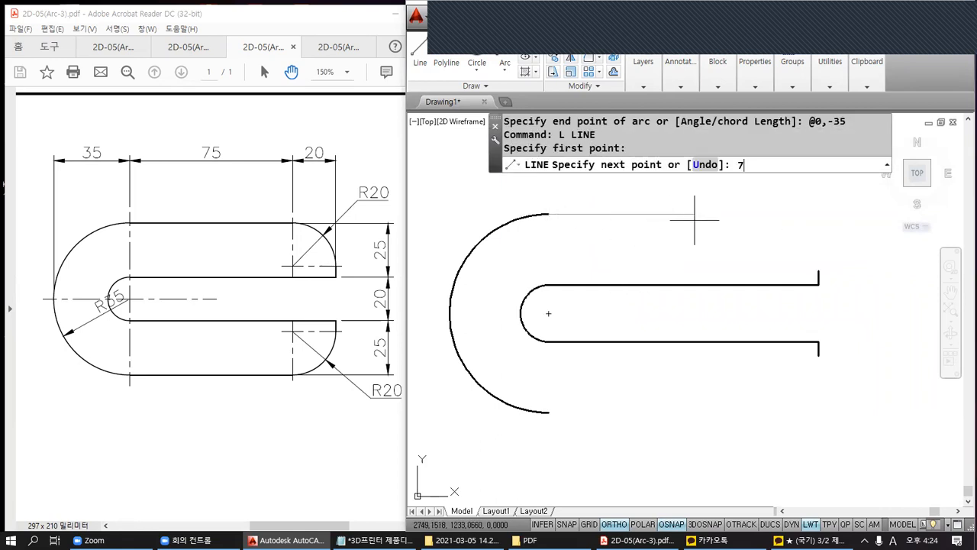
pyautogui.write('5')
pyautogui.press('Return')
pyautogui.press('Return')
# Draw a 75-long horizontal line to the right from the lower end of the outer arc.
pyautogui.press('Return')
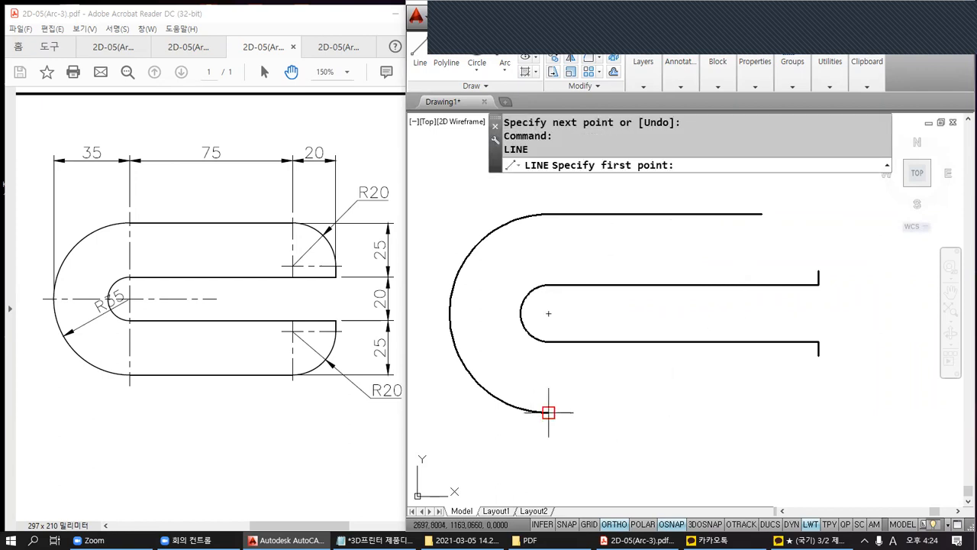
pyautogui.click(549, 412)
pyautogui.write('75')
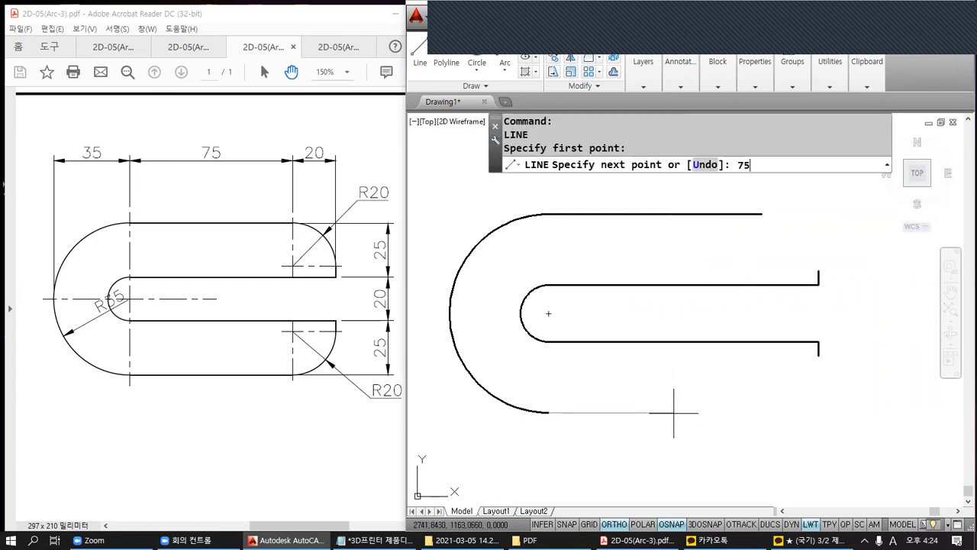
pyautogui.press('Return')
pyautogui.press('Return')
# Draw the upper corner as a start-end-radius arc from the short vertical line's top to the upper outer line's end, radius 20.
pyautogui.moveTo(733, 360); pyautogui.dragTo(672, 361, button='middle')
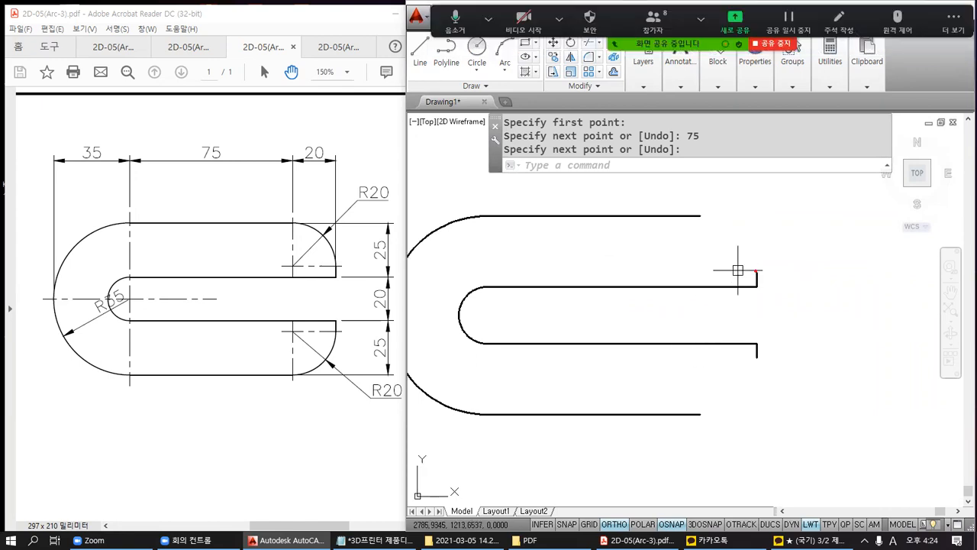
pyautogui.moveTo(757, 363)
pyautogui.mouseDown()
pyautogui.moveTo(721, 412)
pyautogui.moveTo(700, 418)
pyautogui.mouseUp()
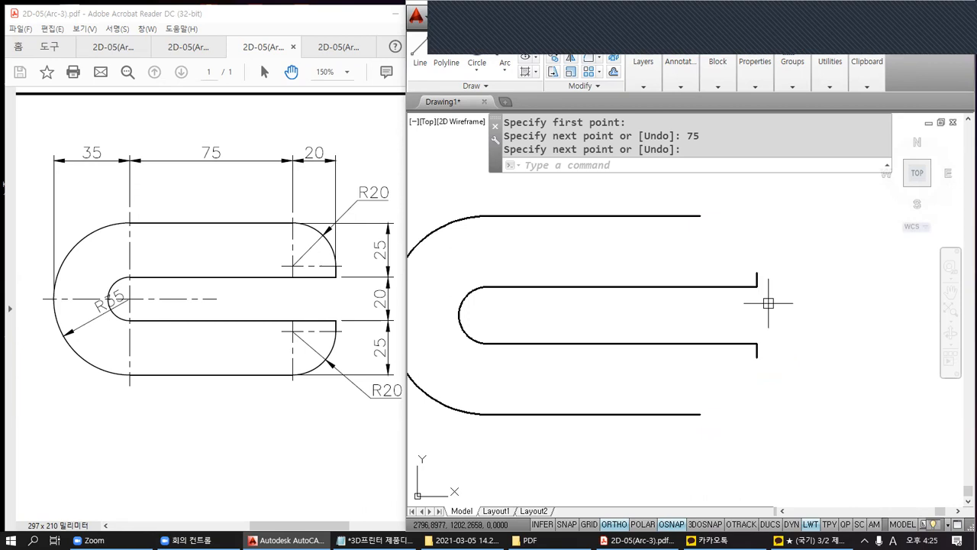
pyautogui.write('a')
pyautogui.press('Return')
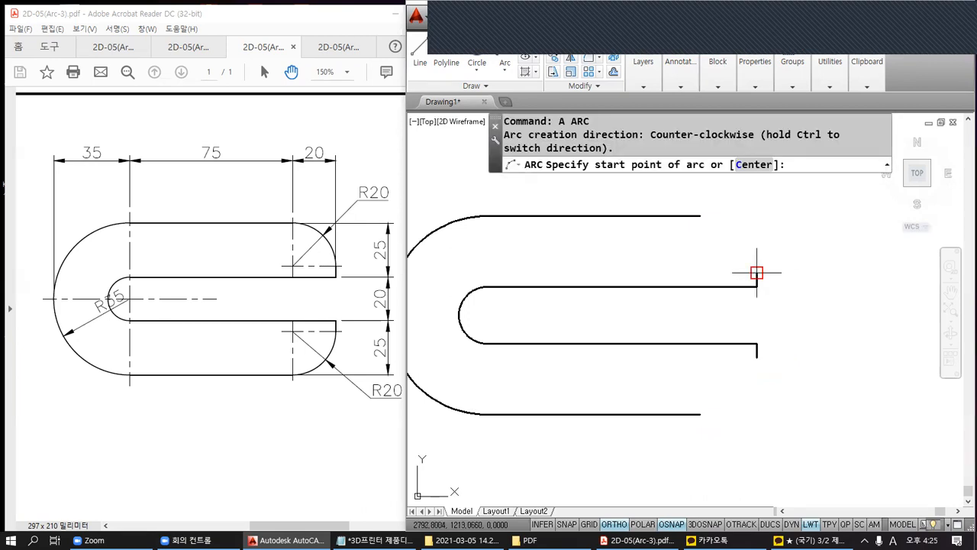
pyautogui.click(757, 273)
pyautogui.click(791, 164)
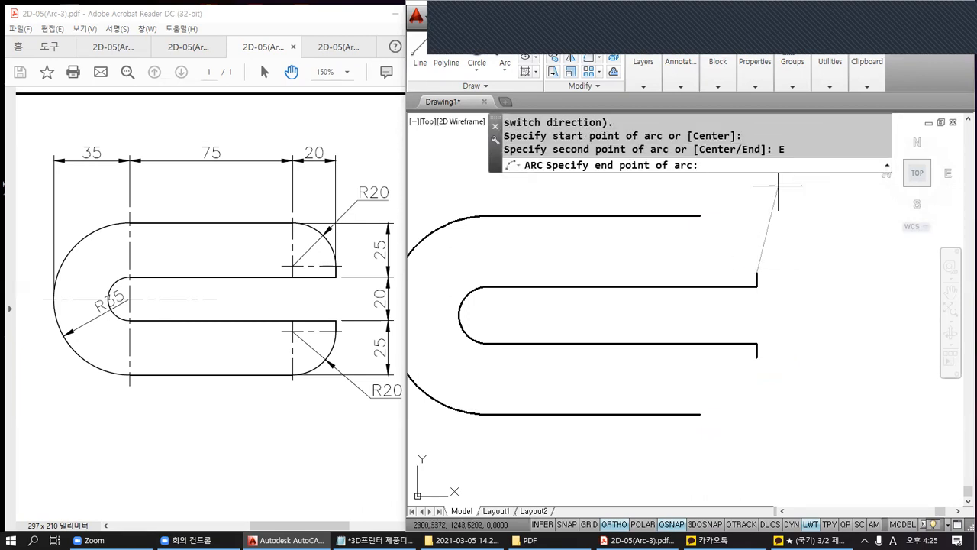
pyautogui.click(701, 215)
pyautogui.write('R')
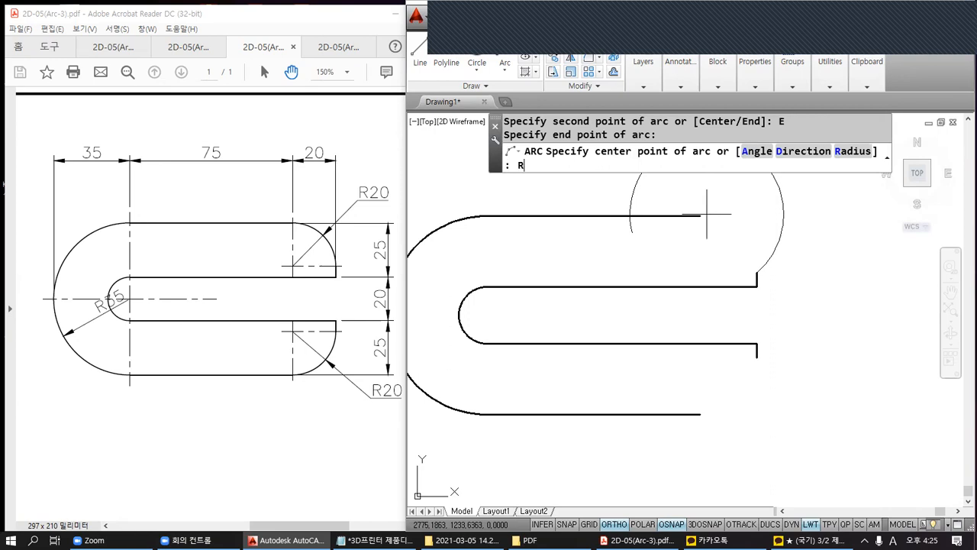
pyautogui.press('Return')
pyautogui.write('20')
pyautogui.press('Return')
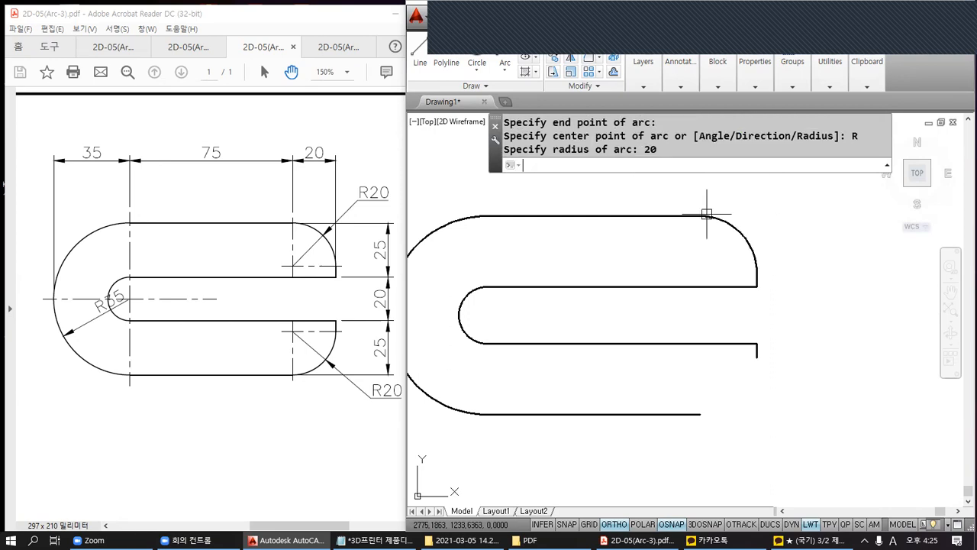
# Draw the lower corner as a start-end-radius arc from the lower outer line's end to the short vertical line's lower end, radius 20.
pyautogui.moveTo(750, 401); pyautogui.dragTo(773, 390, button='middle')
pyautogui.press('space')
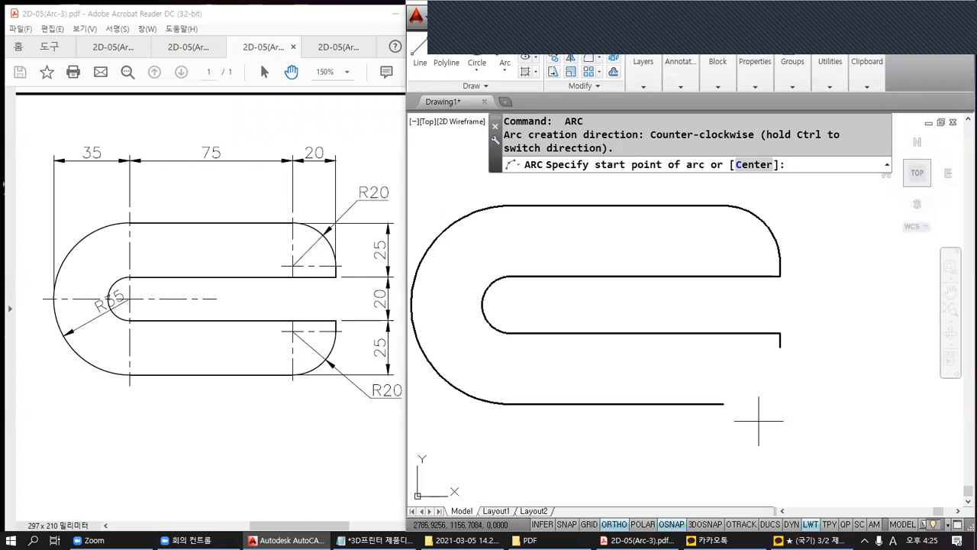
pyautogui.click(723, 404)
pyautogui.write('E')
pyautogui.press('space')
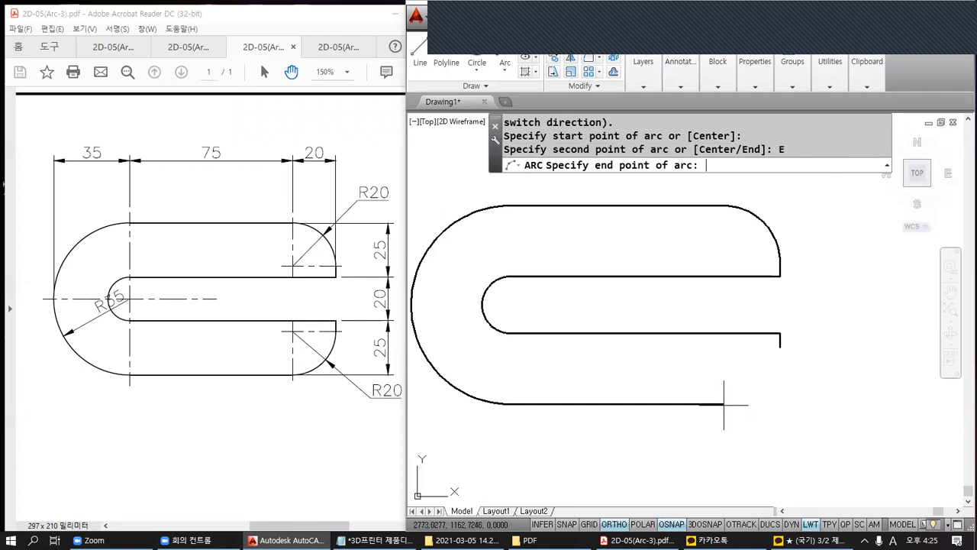
pyautogui.click(779, 346)
pyautogui.write('E')
pyautogui.press('space')
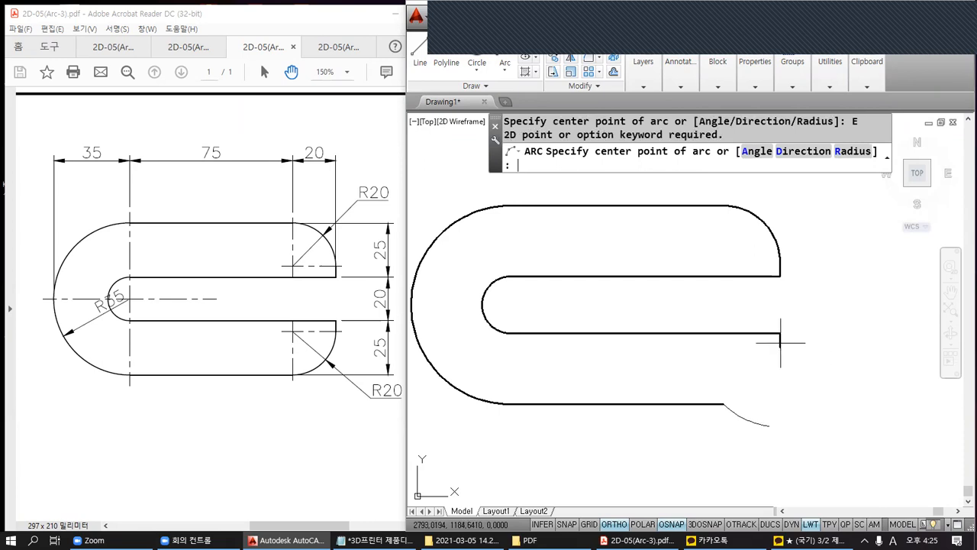
pyautogui.write('R')
pyautogui.press('space')
pyautogui.write('20')
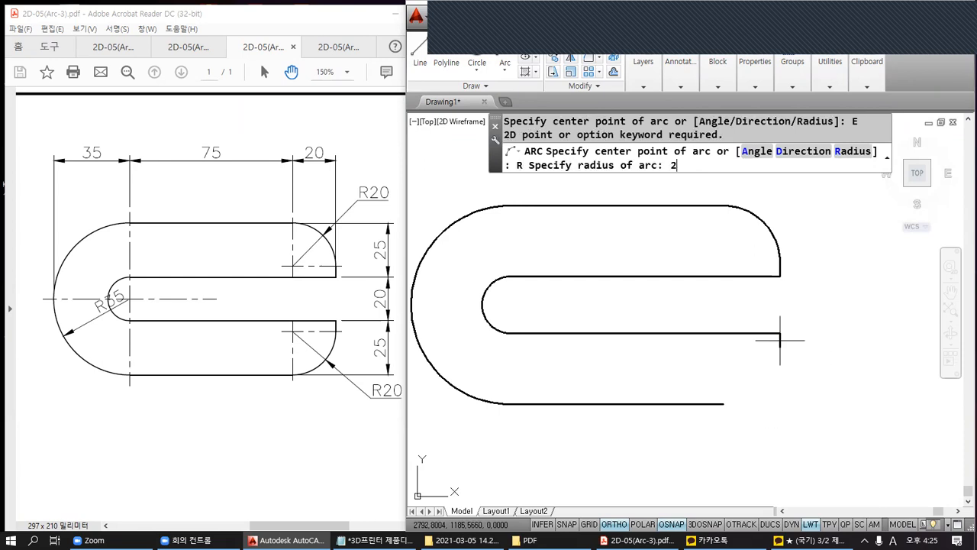
pyautogui.press('Return')
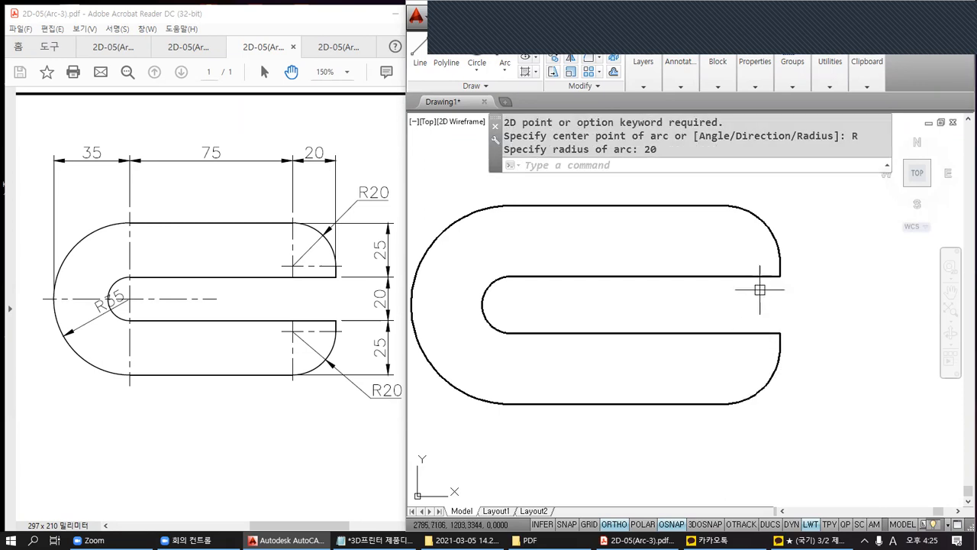
pyautogui.scroll(-2, 750, 290)
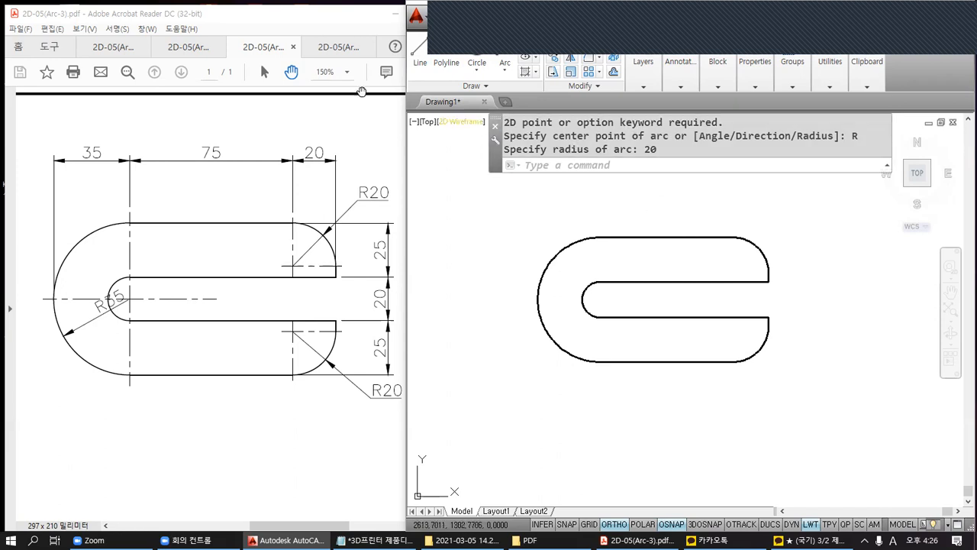
# Switch to Acrobat Reader and show the 2D-05(Arc-4).pdf sheet in a maximized window to examine all its figures.
pyautogui.click(340, 46)
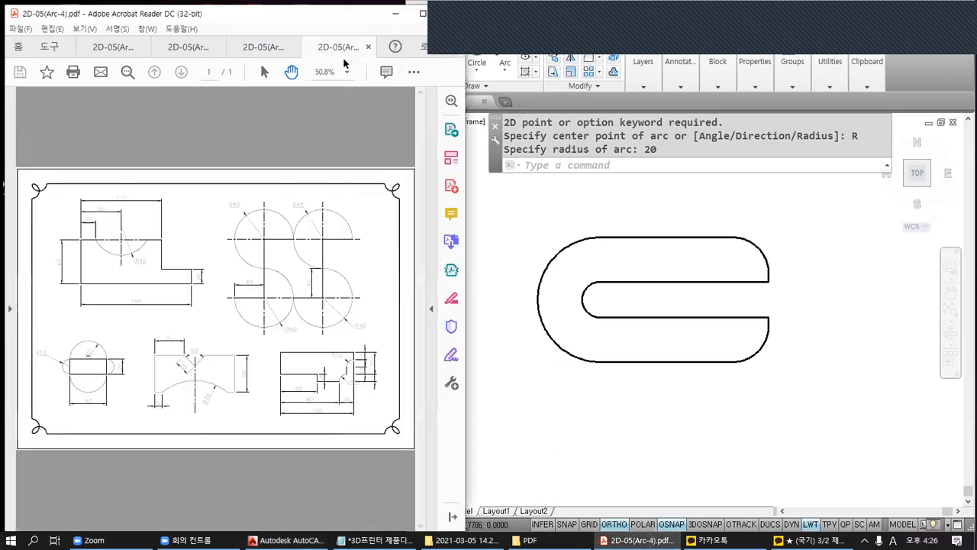
pyautogui.click(422, 13)
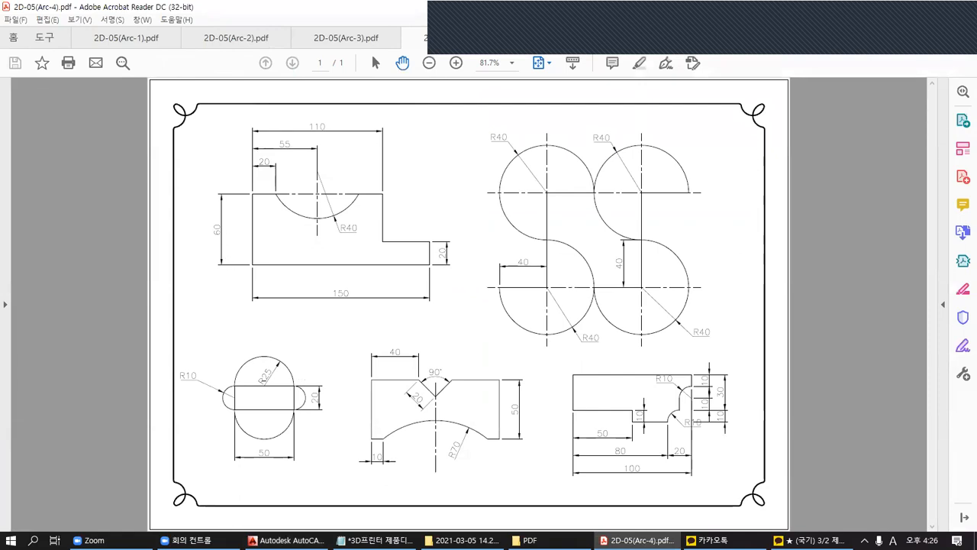
pyautogui.hotkey('ctrl', '2')
pyautogui.moveTo(170, 104)
pyautogui.keyDown('ctrl'); pyautogui.mouseDown()
pyautogui.moveTo(283, 423)
pyautogui.moveTo(613, 513)
pyautogui.moveTo(760, 512)
pyautogui.mouseUp(); pyautogui.keyUp('ctrl')
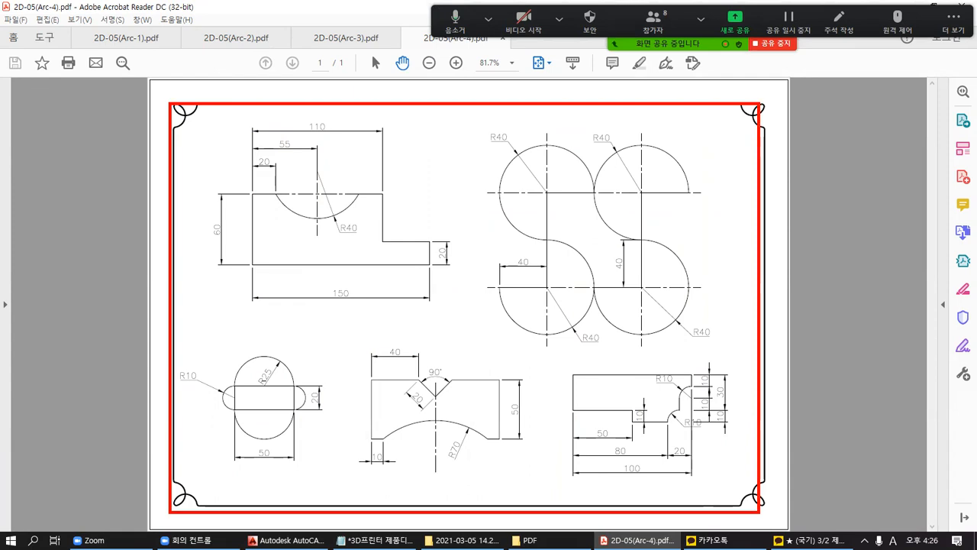
# Open 2D-05(Arc).pdf from the PDF folder and collapse both side panes around the sheet.
pyautogui.click(530, 540)
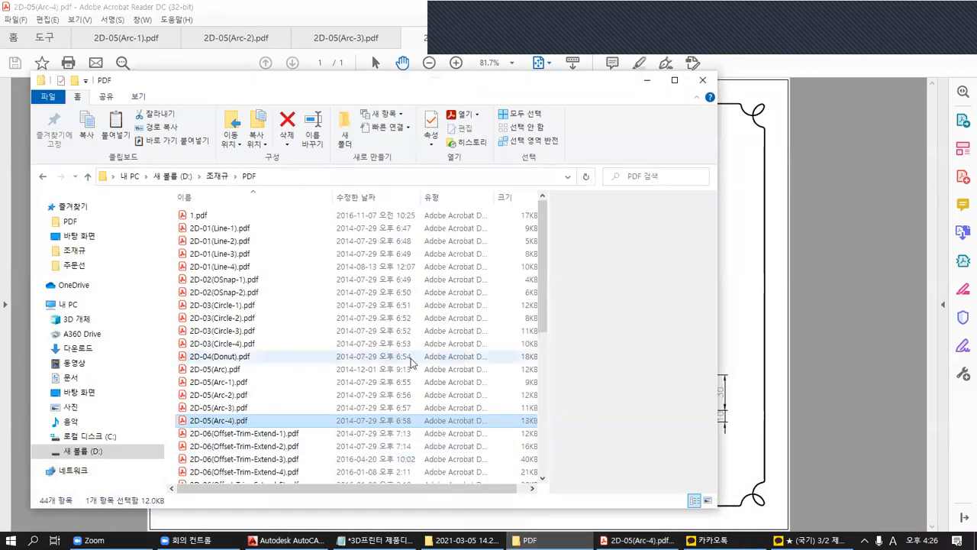
pyautogui.click(215, 370)
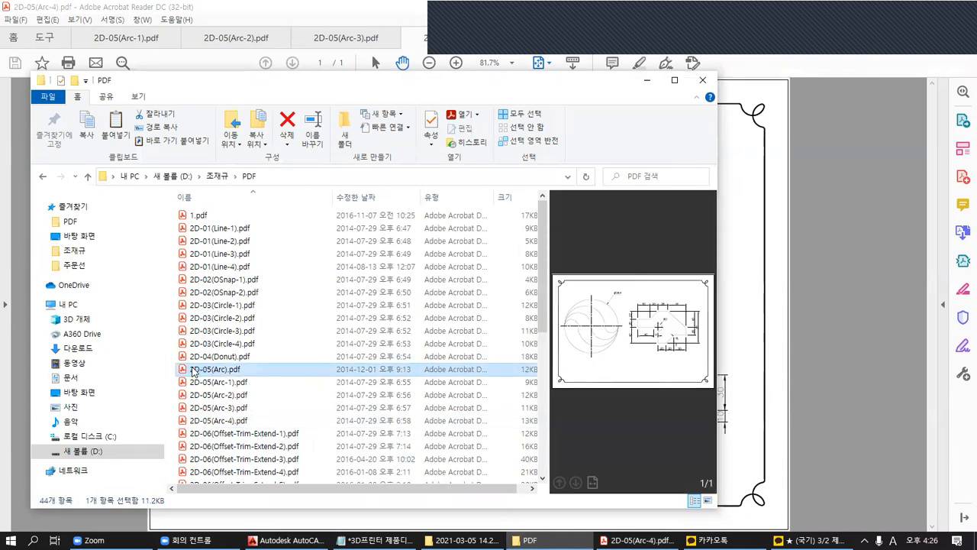
pyautogui.doubleClick(193, 371)
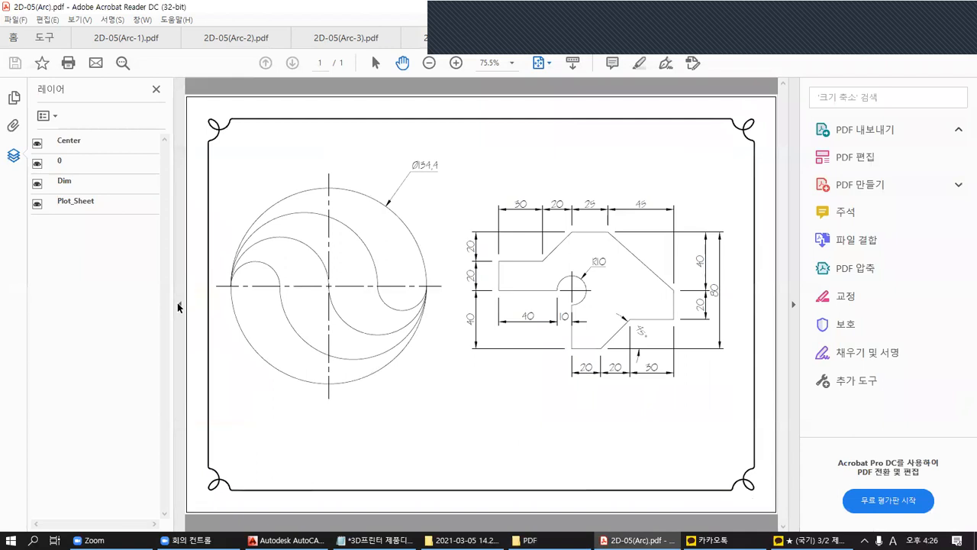
pyautogui.click(180, 307)
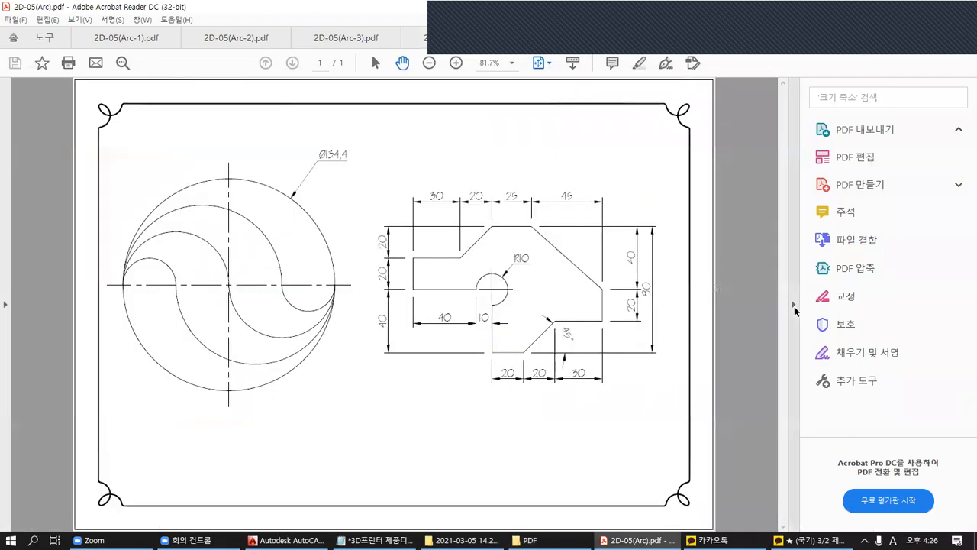
pyautogui.click(793, 306)
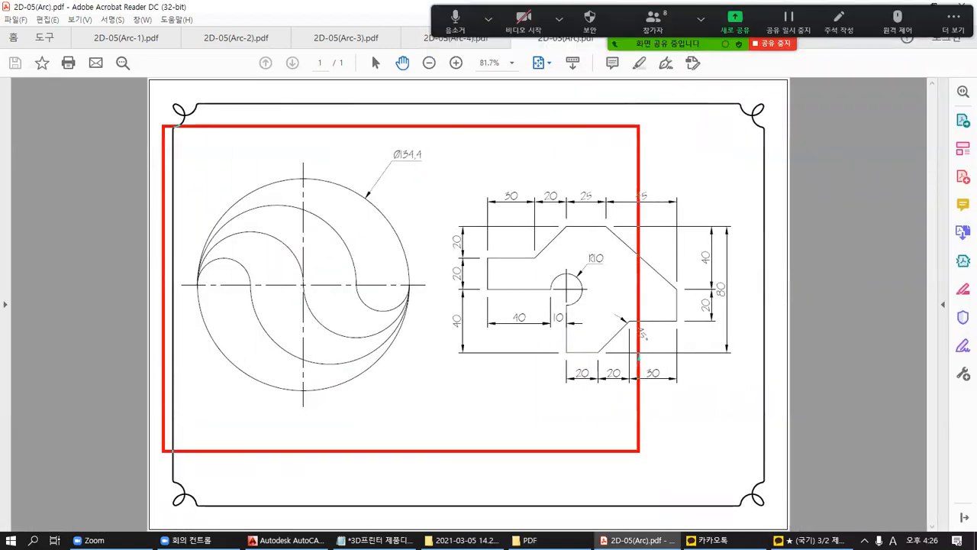